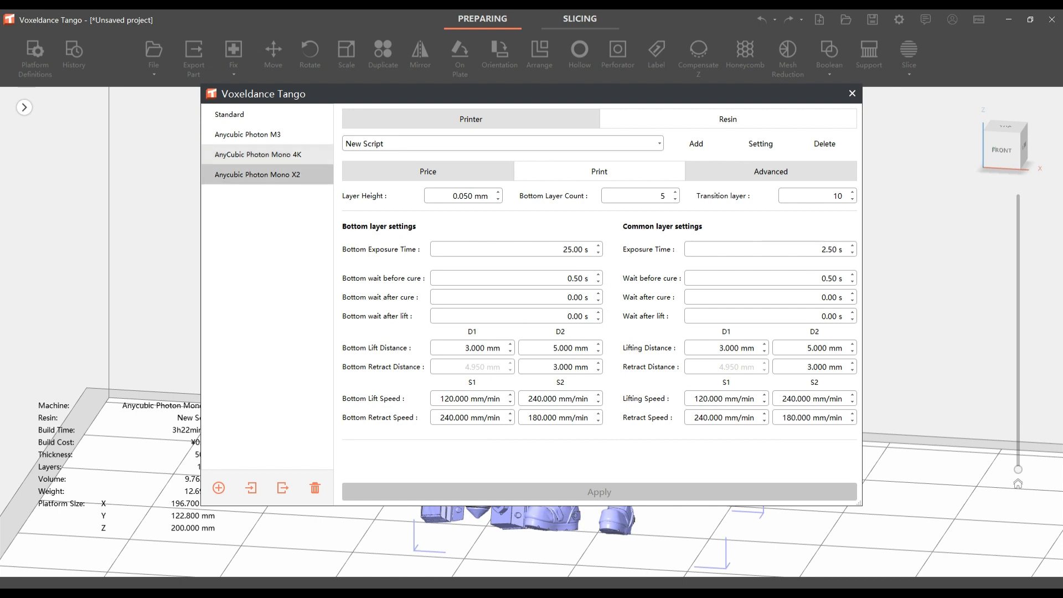
# Step: Compare the resin print settings of the Anycubic Photon M3, Photon Mono 4K and Photon Mono X2 profiles
pyautogui.click(258, 155)
pyautogui.click(248, 135)
pyautogui.click(258, 155)
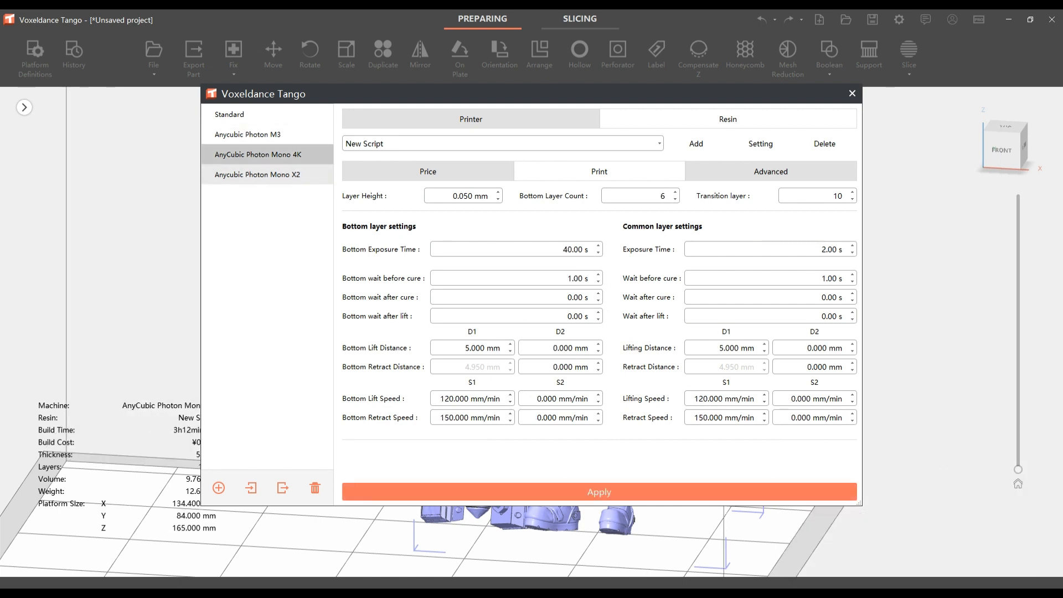
pyautogui.click(258, 174)
pyautogui.click(258, 155)
pyautogui.click(248, 134)
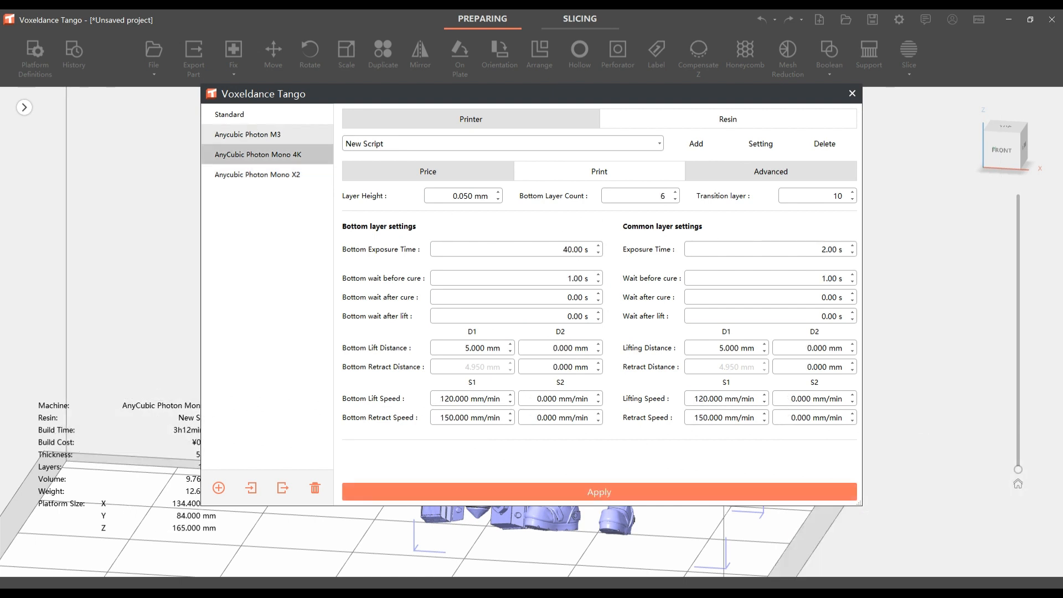
pyautogui.click(258, 155)
pyautogui.click(258, 175)
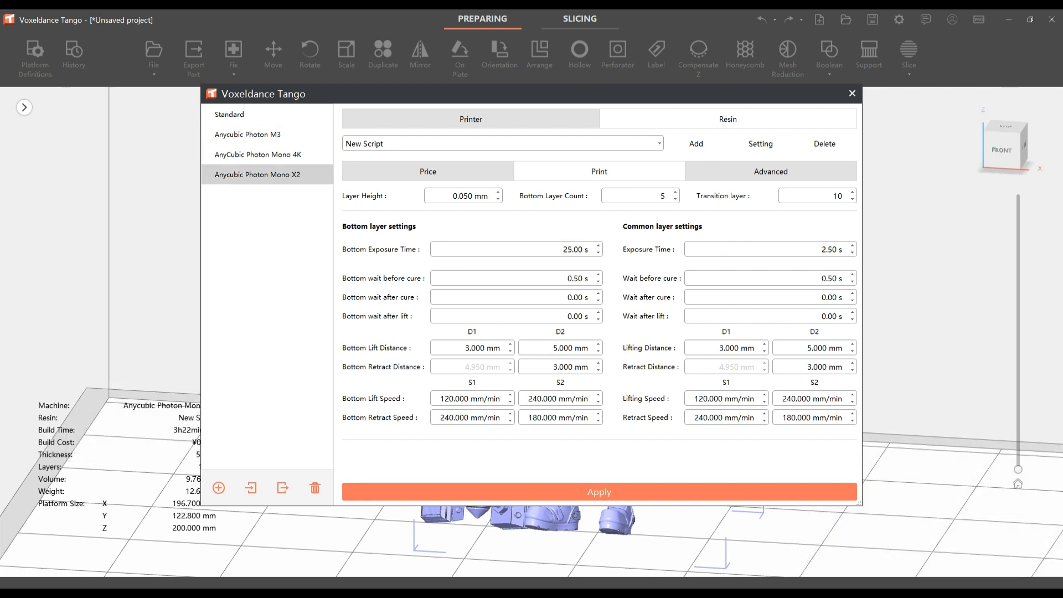
pyautogui.click(258, 155)
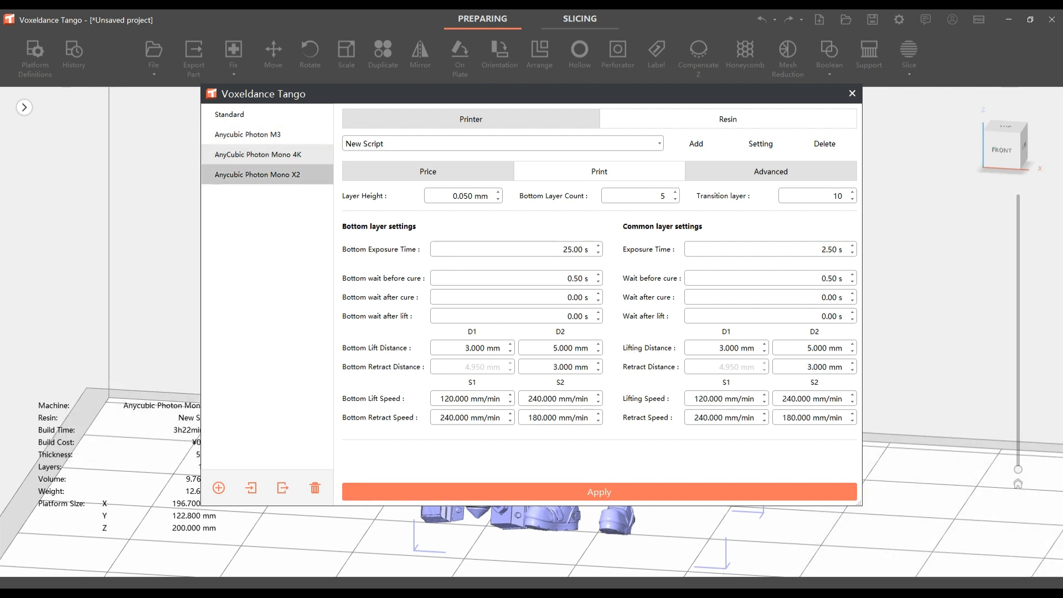
pyautogui.click(247, 135)
pyautogui.click(258, 155)
pyautogui.click(257, 174)
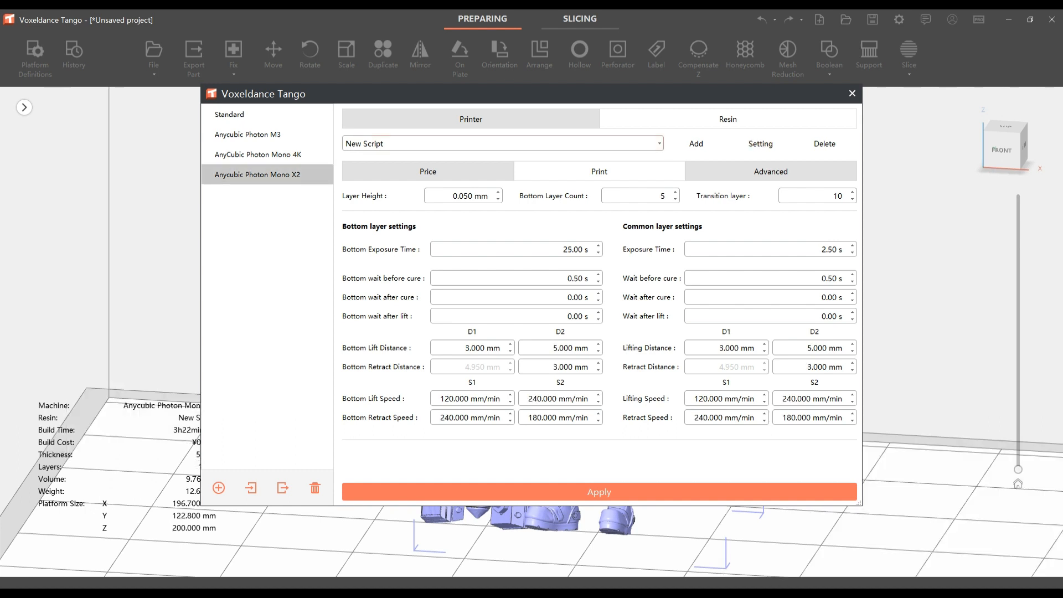
# Step: Check the printer parameters of the Anycubic Photon Mono X2 and apply its machine profile
pyautogui.click(470, 119)
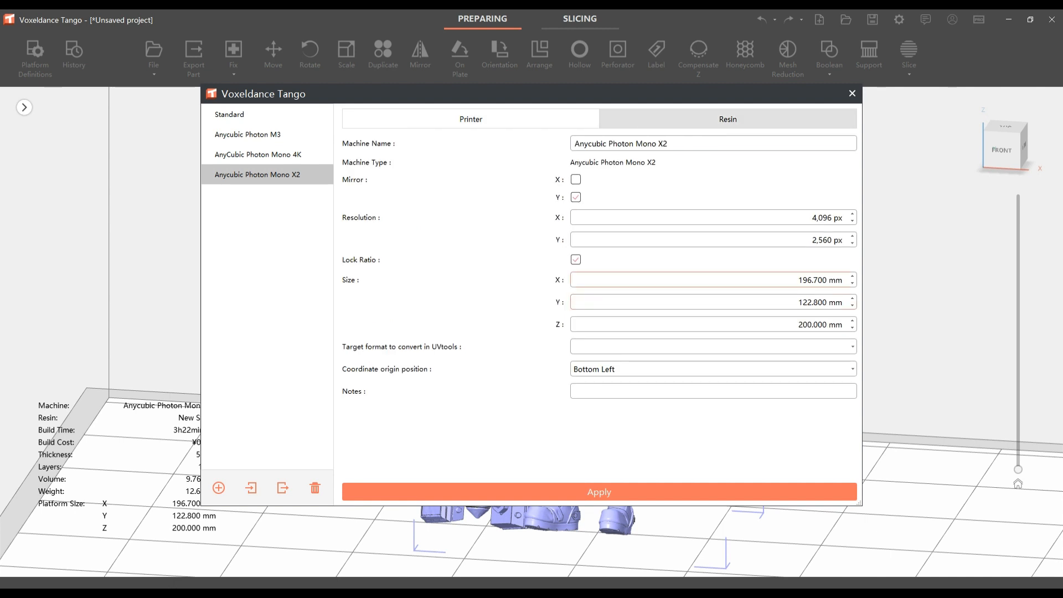
pyautogui.click(728, 119)
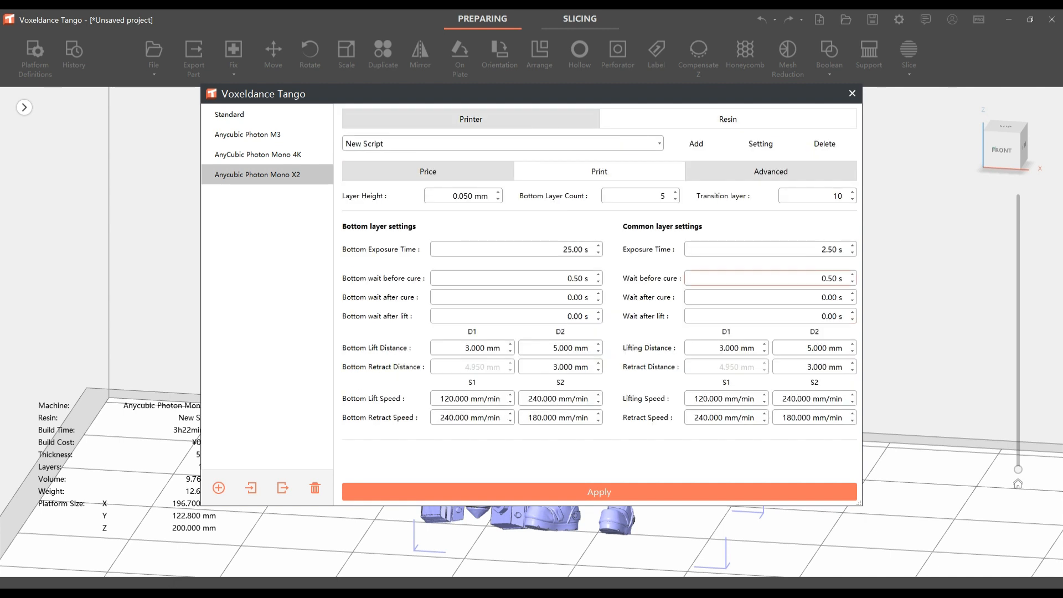
pyautogui.click(599, 491)
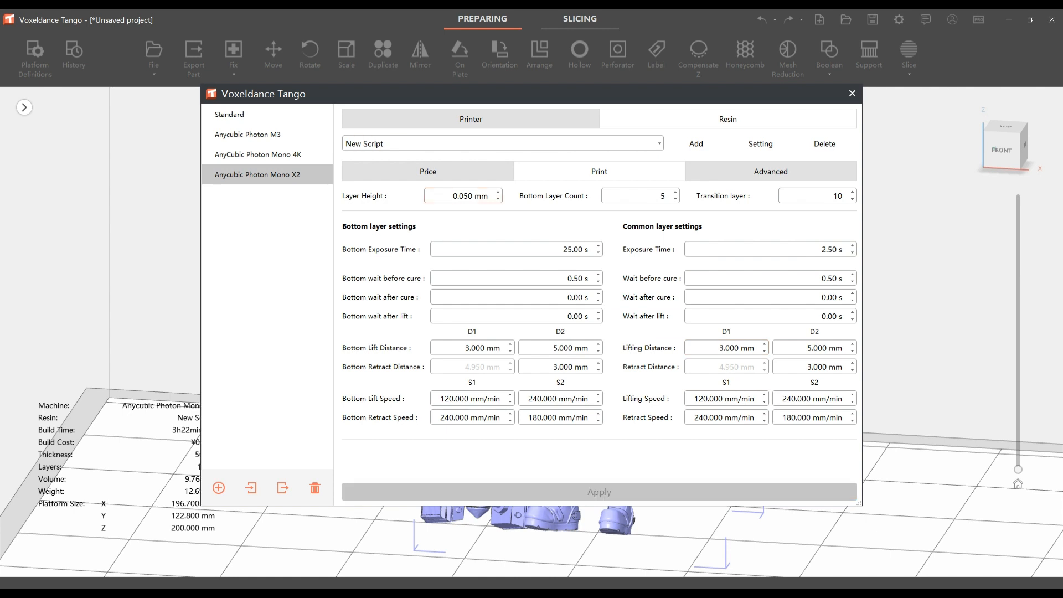
# Step: Add the Phrozen Sonic Mini 8K from the Phrozen group to the machine list
pyautogui.click(218, 488)
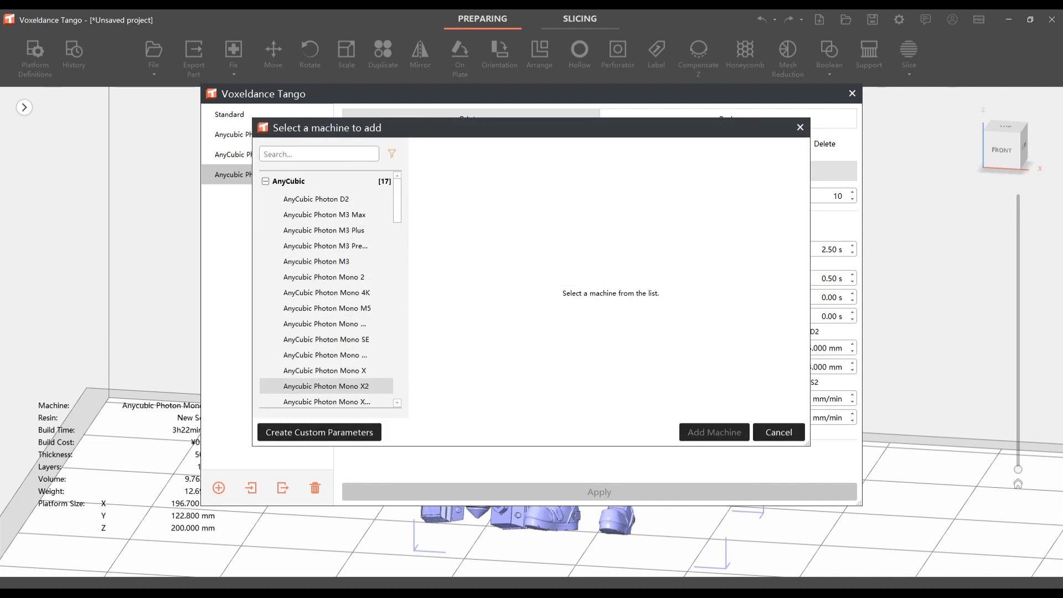
pyautogui.click(265, 182)
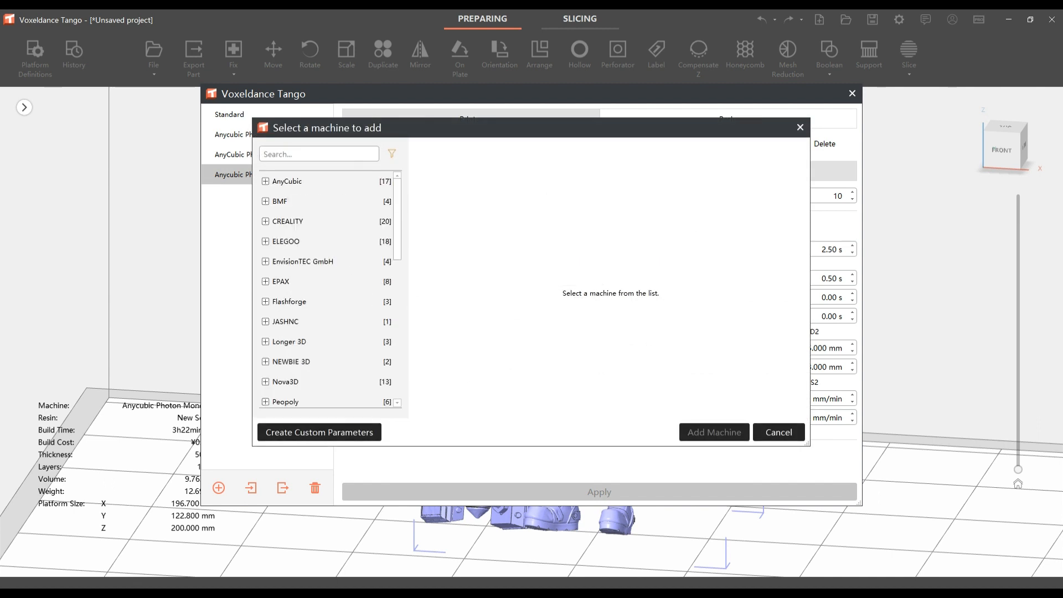
pyautogui.scroll(-4, 326, 290)
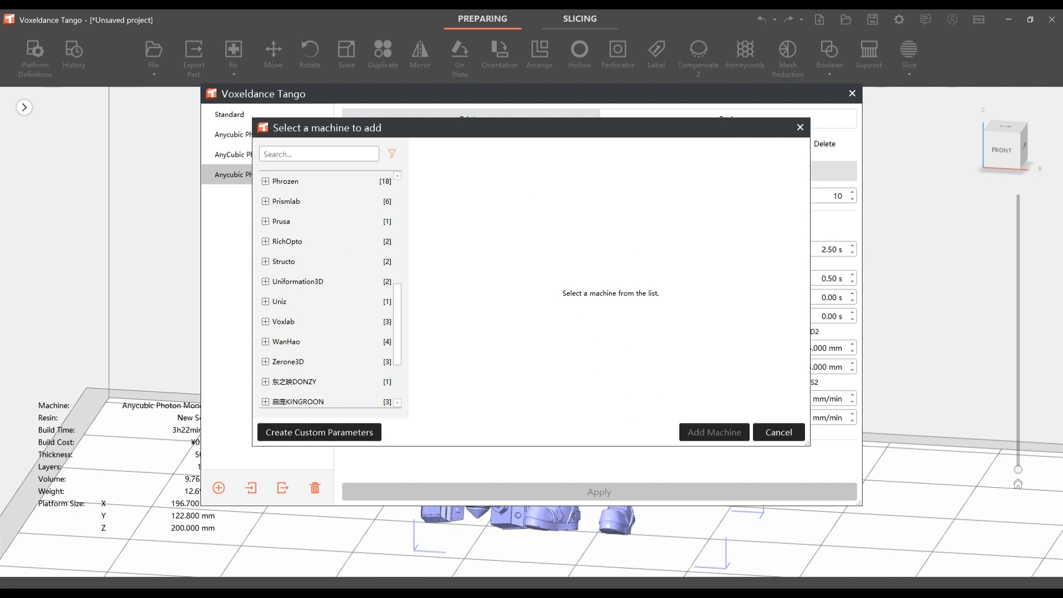
pyautogui.click(285, 181)
pyautogui.click(265, 181)
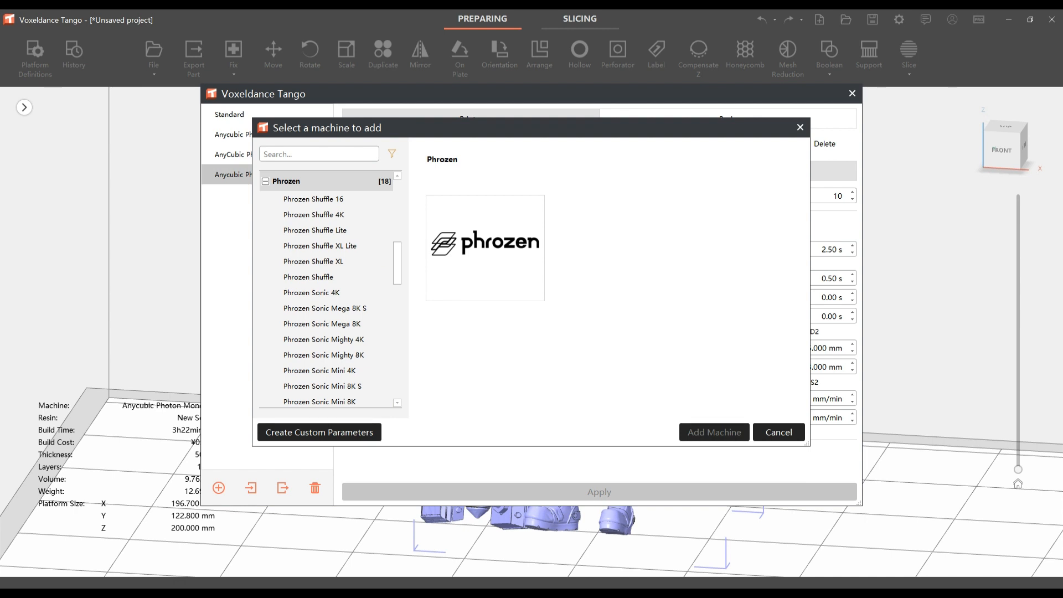
pyautogui.click(319, 402)
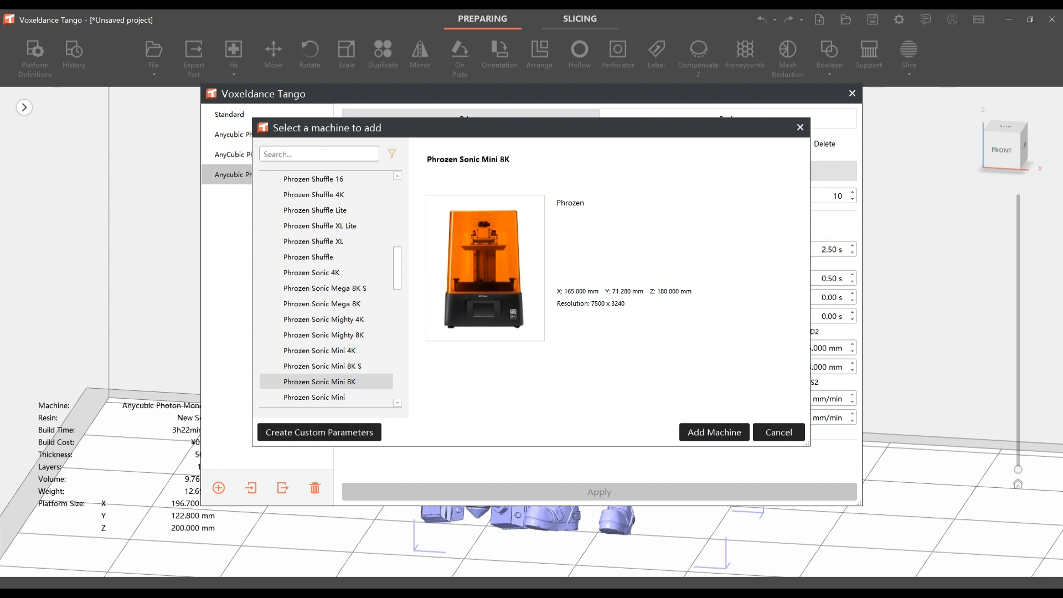
pyautogui.click(714, 431)
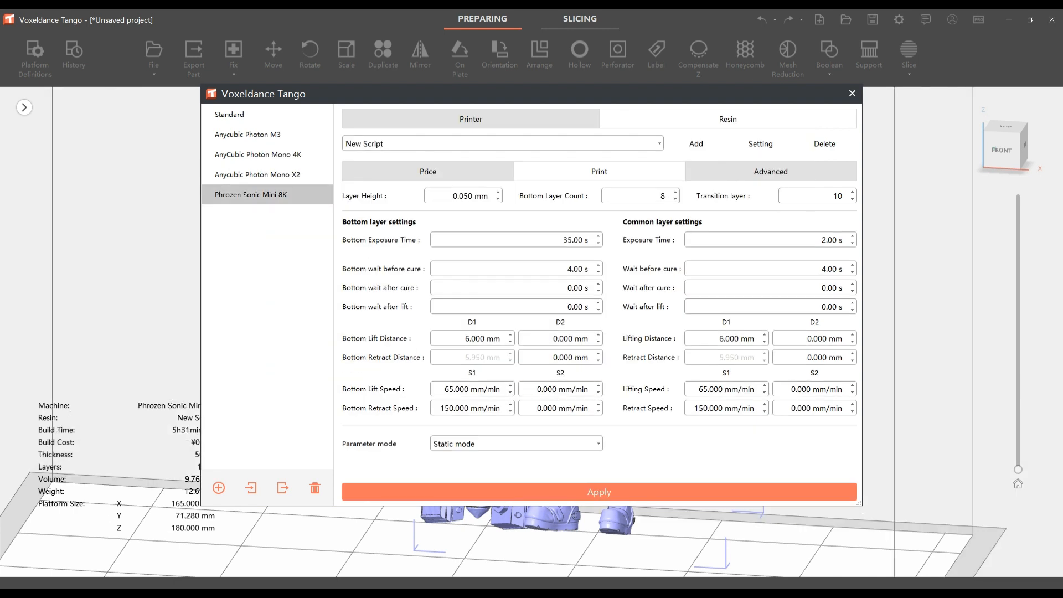
# Step: Review the Phrozen Sonic Mini 8K's advanced resin settings and set its resin cost currency to USD (United States Dollar)
pyautogui.click(771, 171)
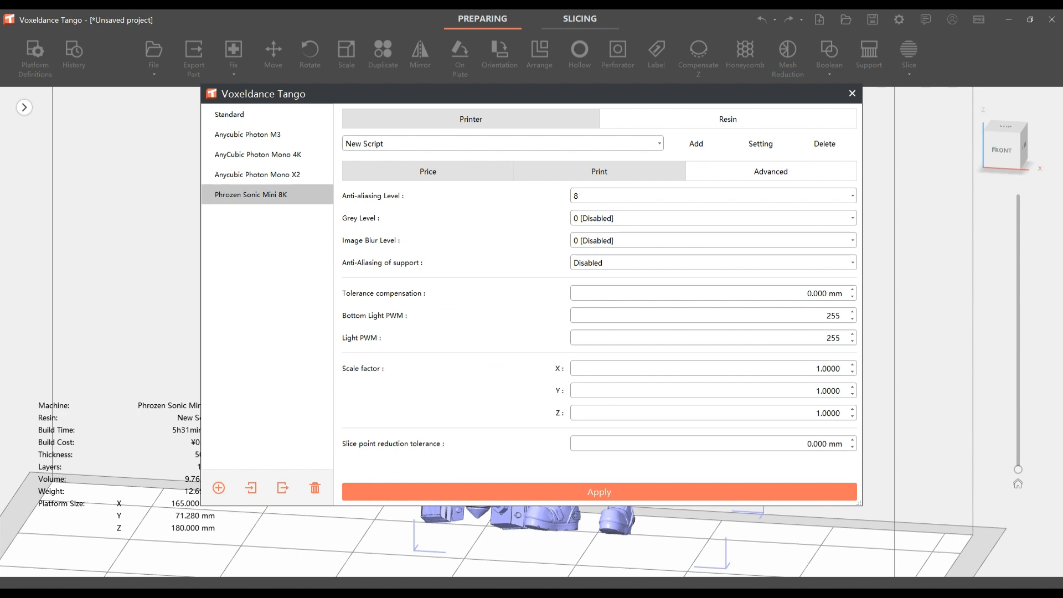
pyautogui.click(599, 172)
pyautogui.click(428, 171)
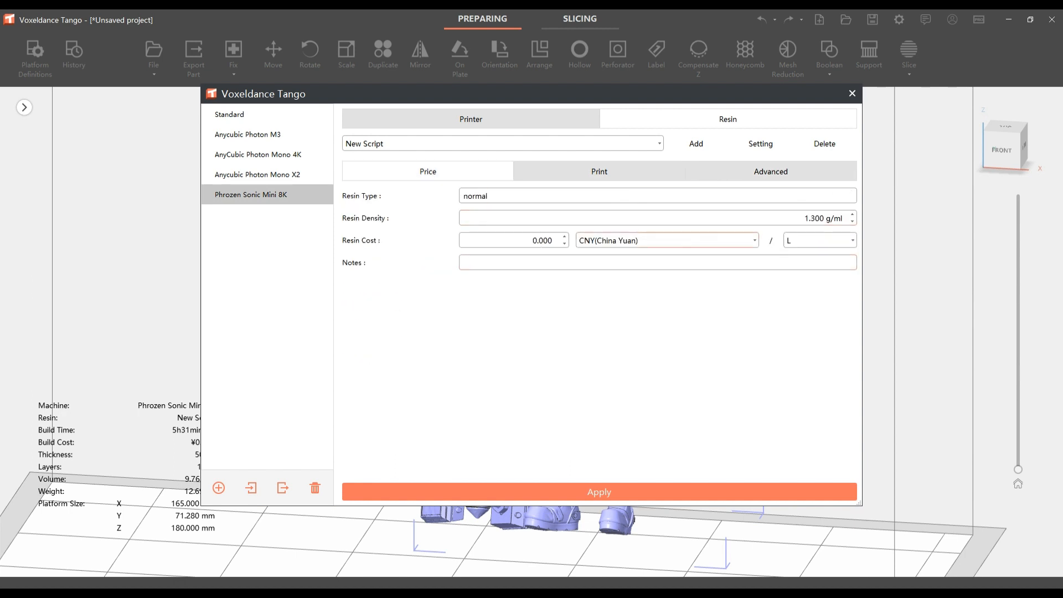
pyautogui.click(754, 241)
pyautogui.click(653, 263)
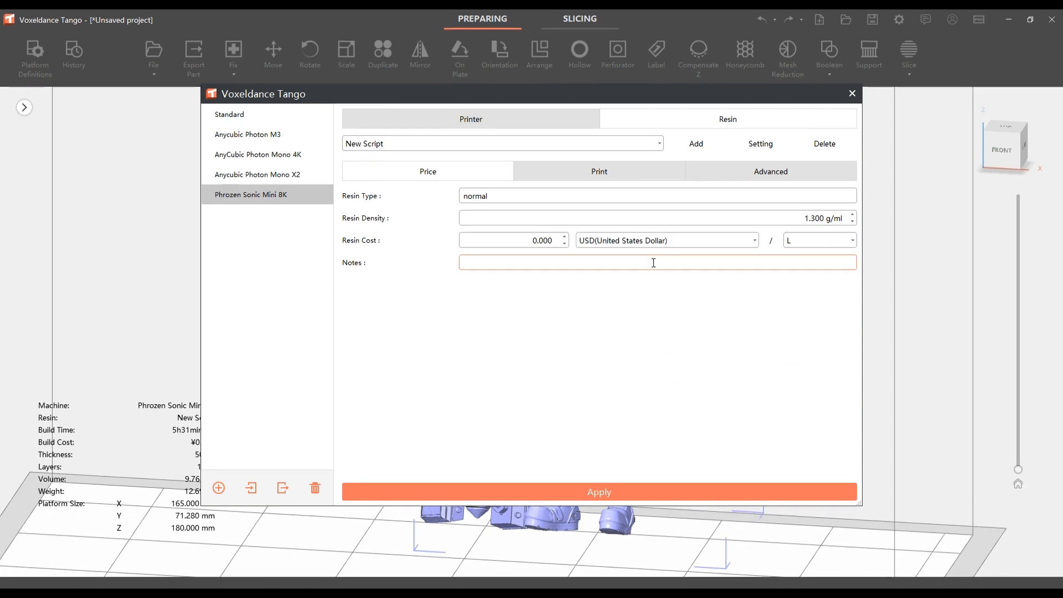
# Step: Set the Phrozen Sonic Mini 8K's resin cost to 40.000 per kg and apply the profile
pyautogui.doubleClick(542, 242)
pyautogui.write('0.40')
pyautogui.doubleClick(547, 244)
pyautogui.write('40.00')
pyautogui.click(811, 241)
pyautogui.click(811, 255)
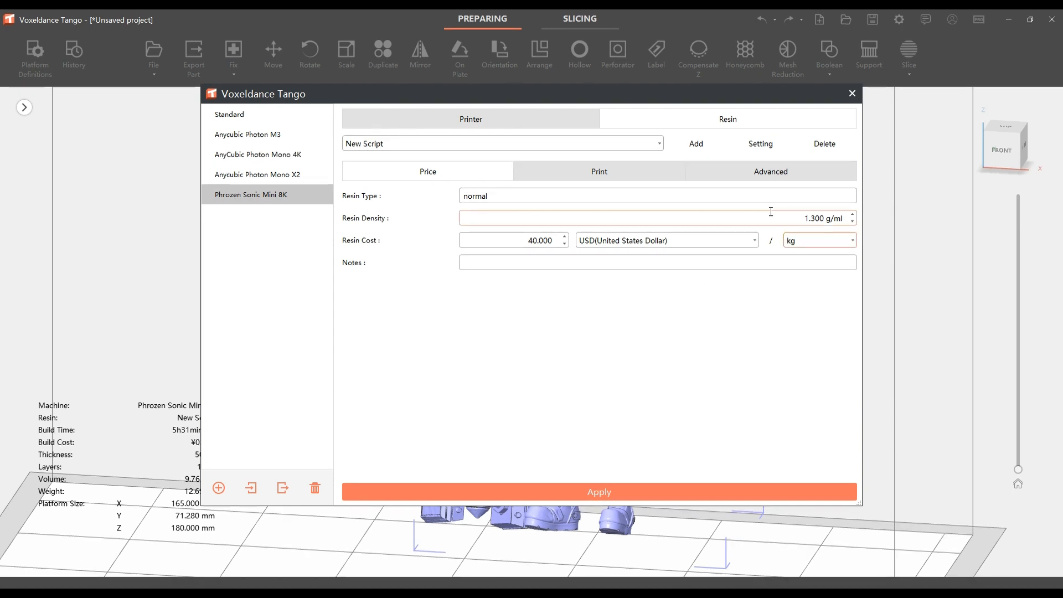
pyautogui.doubleClick(510, 197)
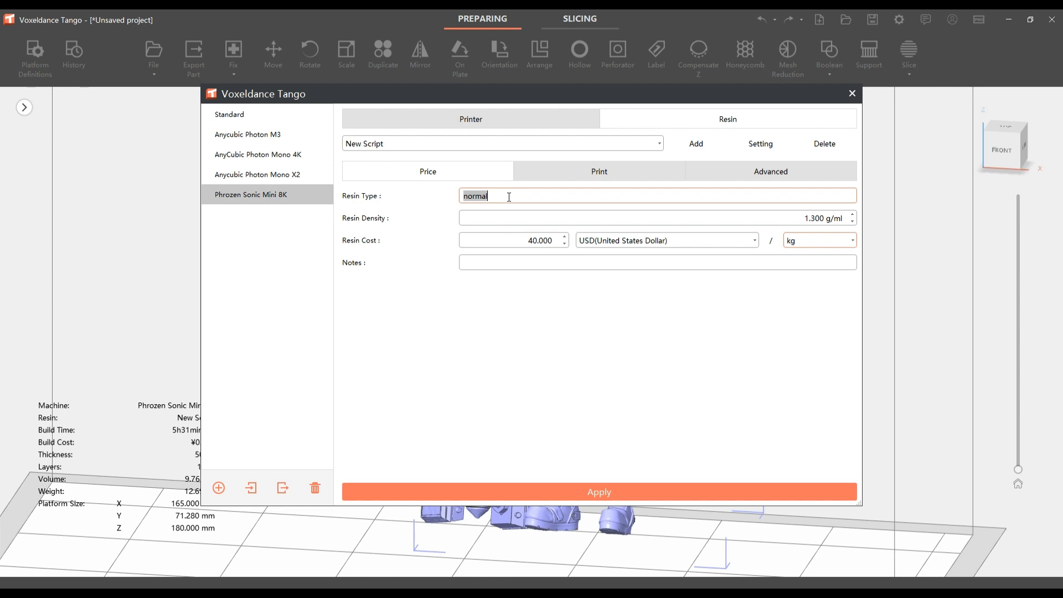
pyautogui.click(627, 489)
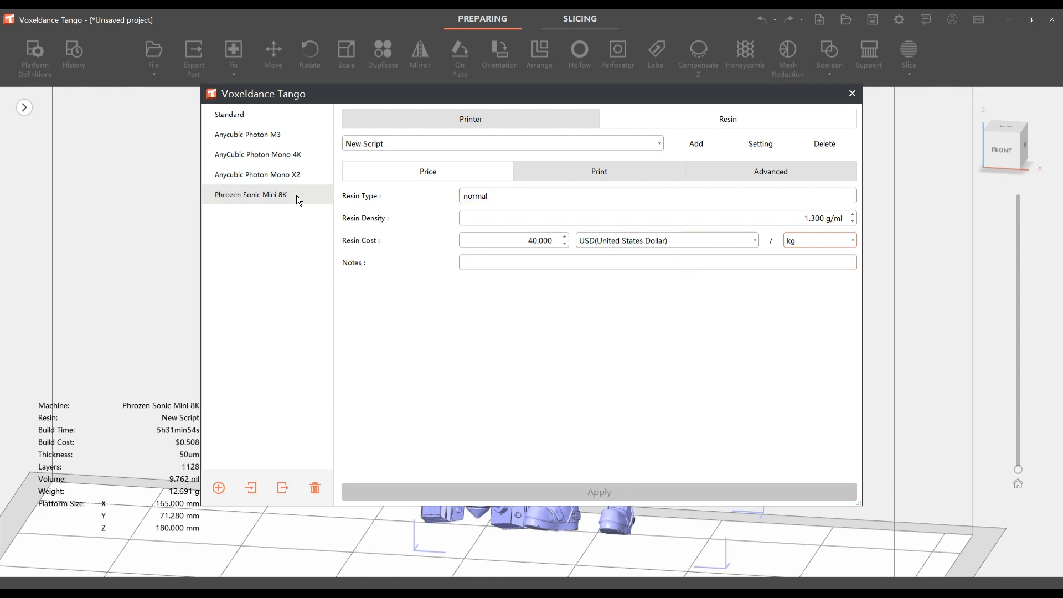
# Step: Apply the Anycubic Photon Mono X2 as the active machine and close the platform definitions
pyautogui.click(294, 176)
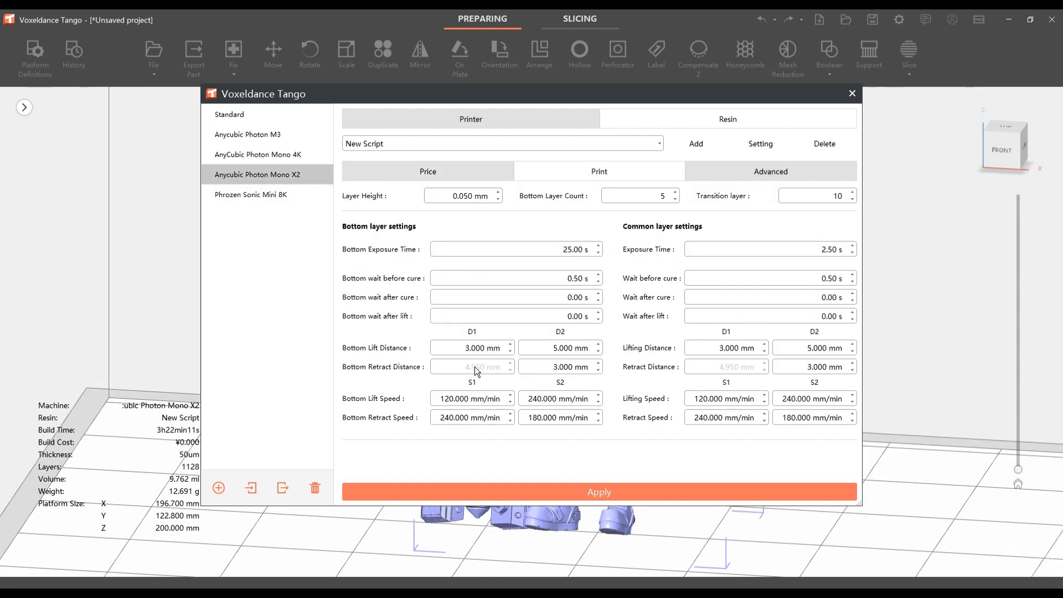
pyautogui.click(556, 492)
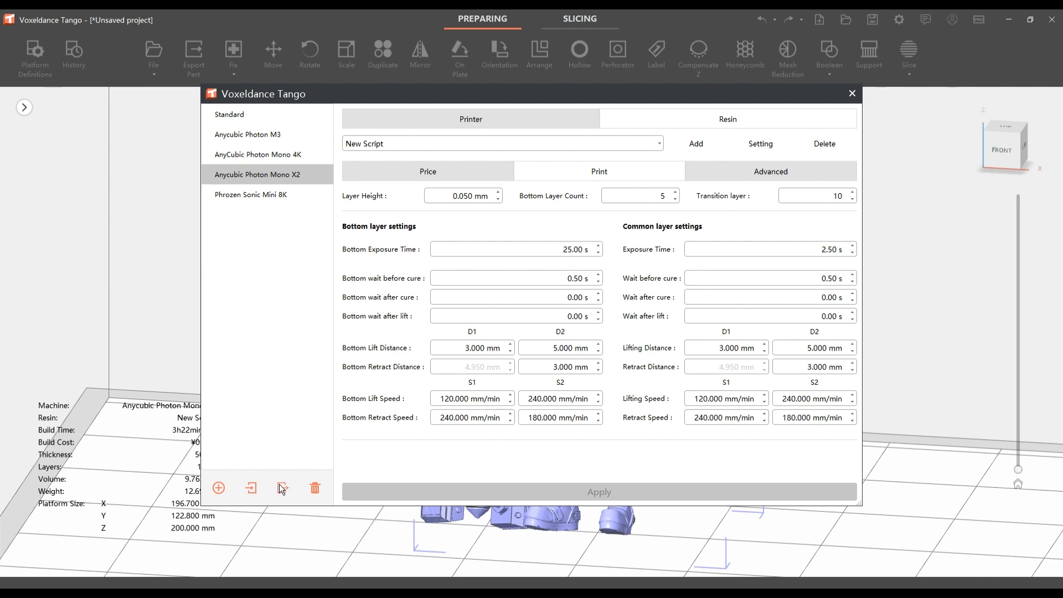
pyautogui.click(280, 134)
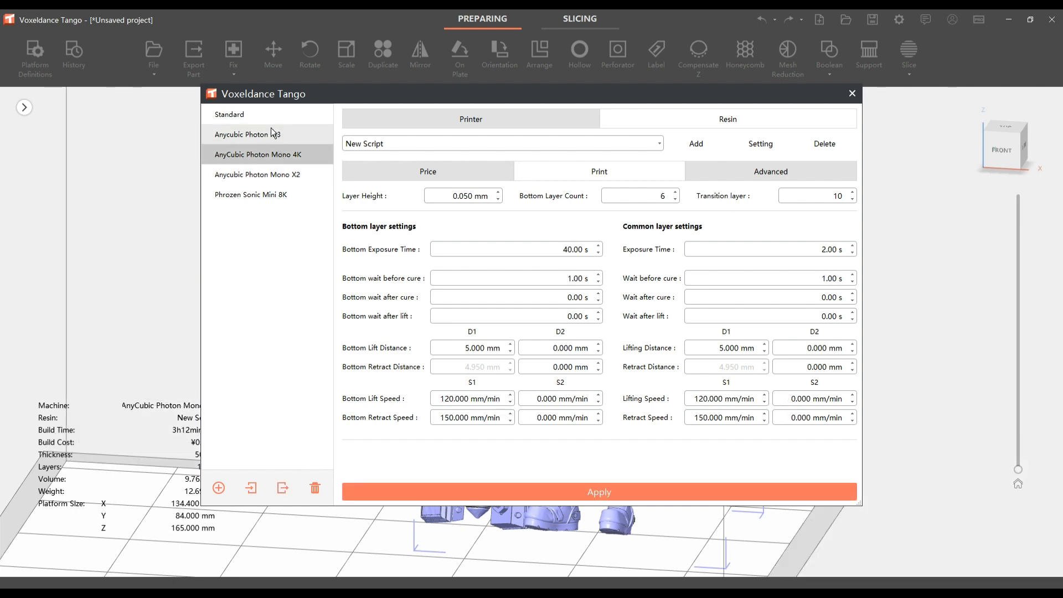
pyautogui.click(295, 174)
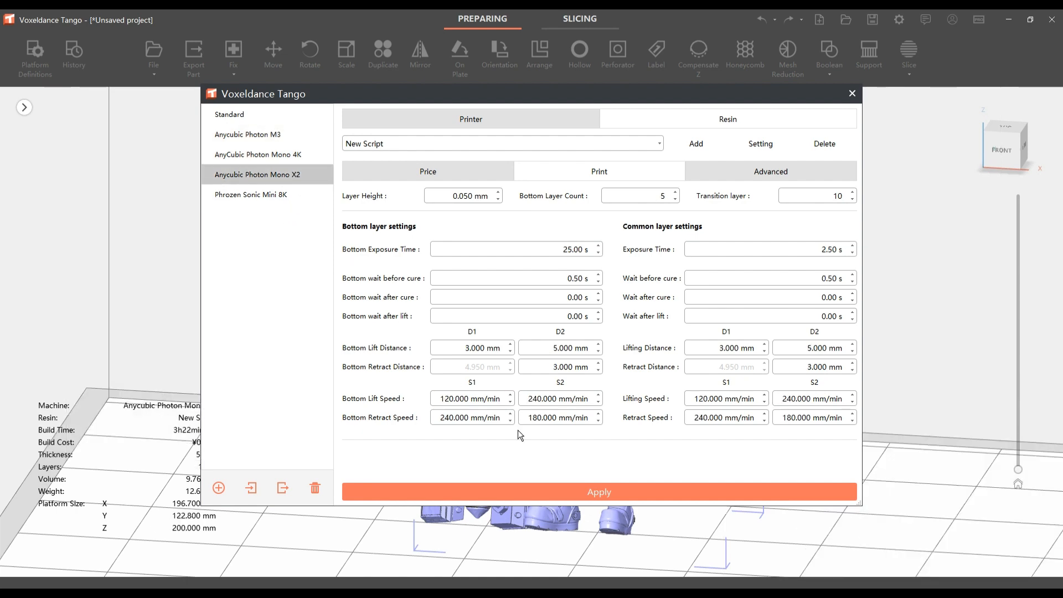
pyautogui.click(594, 494)
pyautogui.click(851, 94)
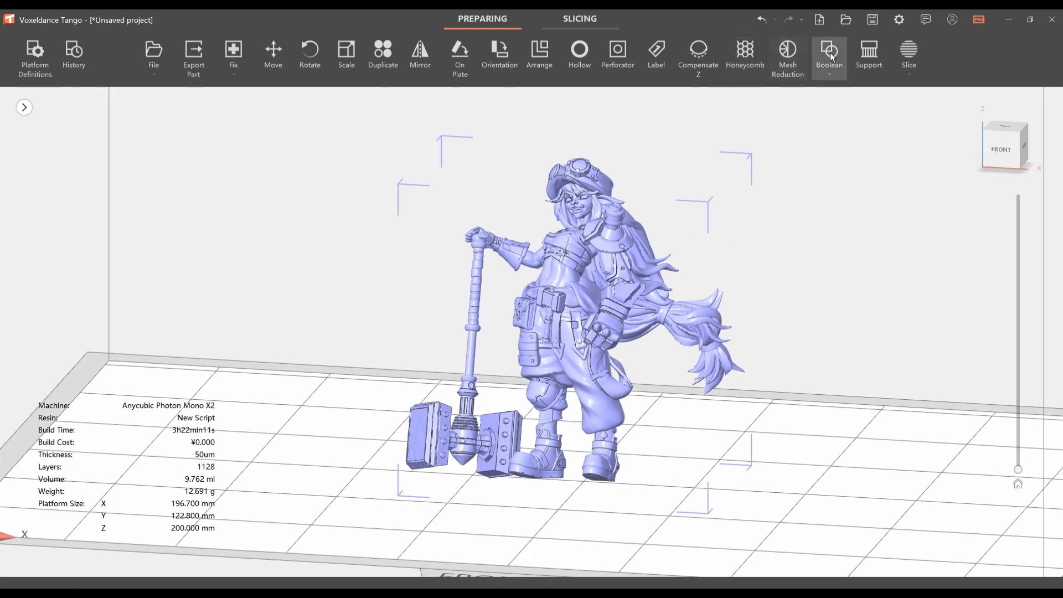
# Step: Open the support tool for the figure and enter manual support editing
pyautogui.click(867, 60)
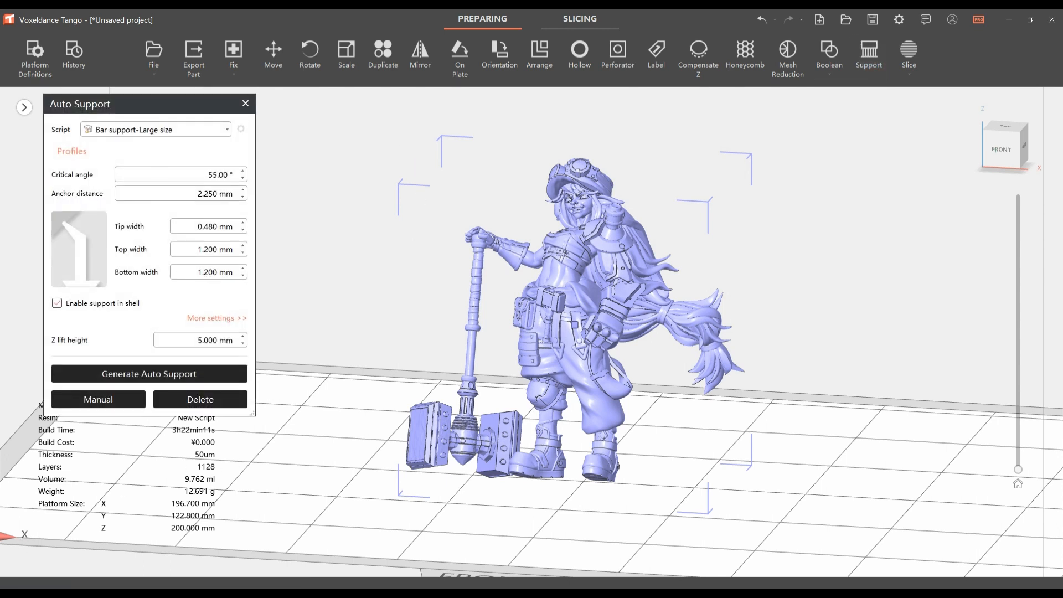
pyautogui.click(98, 399)
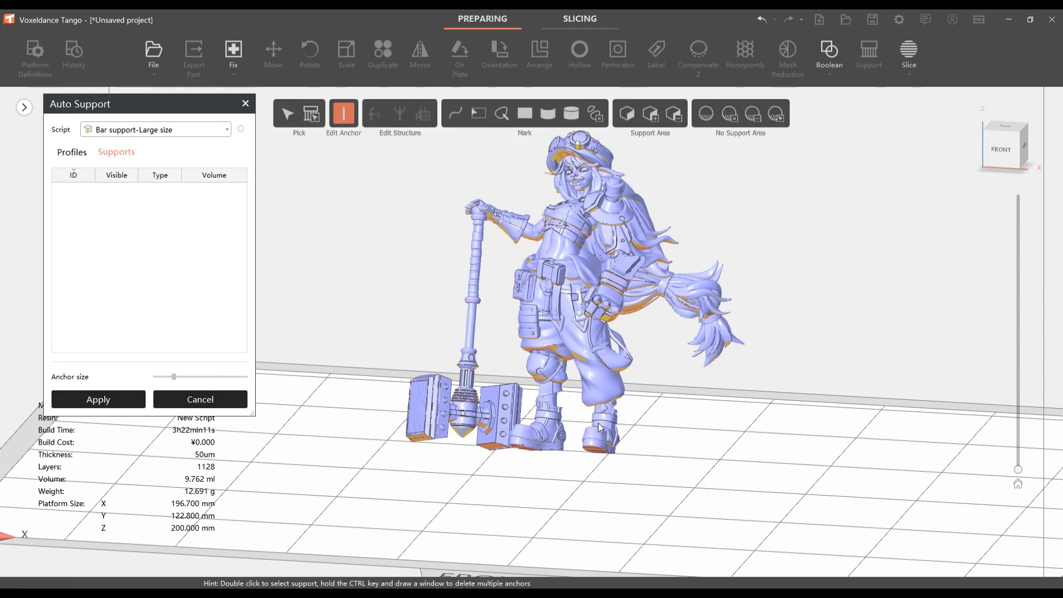
# Step: Examine the highlighted overhang areas on the figure from the front and below, ending close up on the hammer head's underside
pyautogui.moveTo(616, 344); pyautogui.dragTo(635, 269, button='right')
pyautogui.moveTo(641, 347); pyautogui.dragTo(580, 324, button='right')
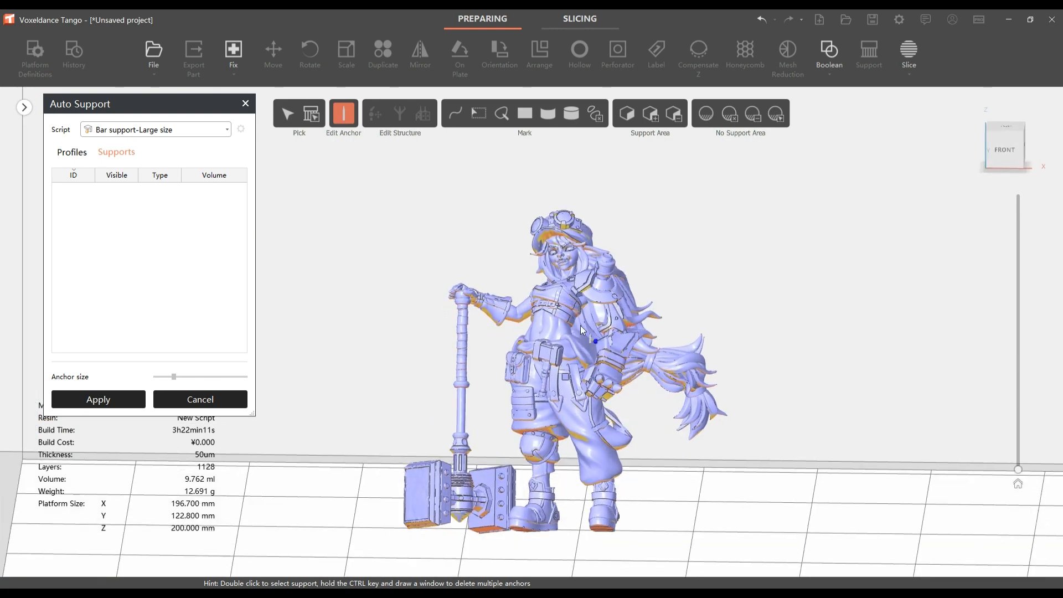
pyautogui.moveTo(631, 241); pyautogui.dragTo(689, 241, button='right')
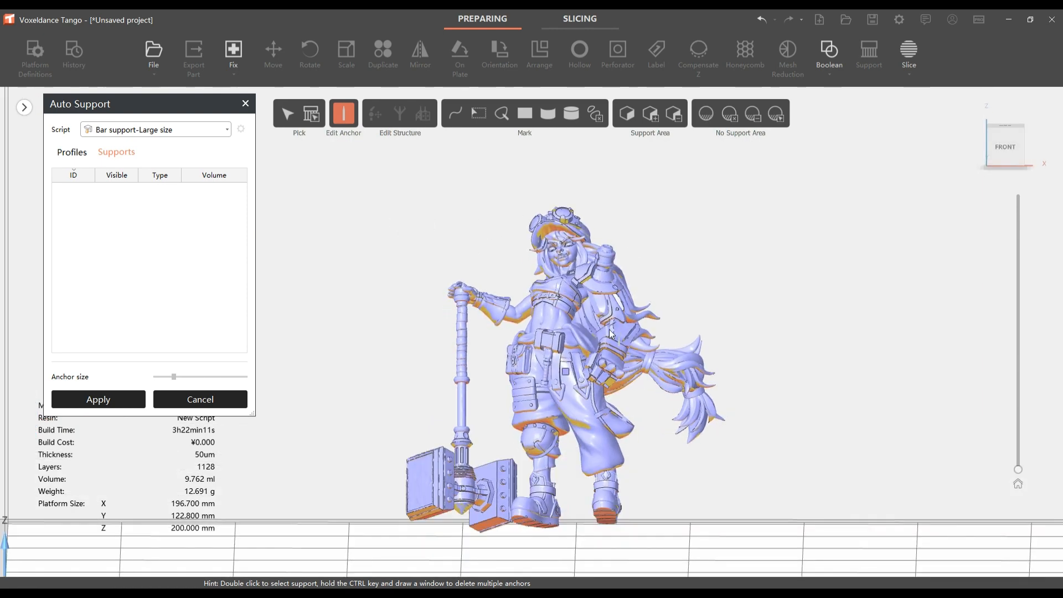
pyautogui.scroll(3, 612, 335)
pyautogui.scroll(-3, 560, 340)
pyautogui.moveTo(560, 340); pyautogui.dragTo(576, 299, button='right')
pyautogui.moveTo(513, 331); pyautogui.dragTo(515, 302, button='right')
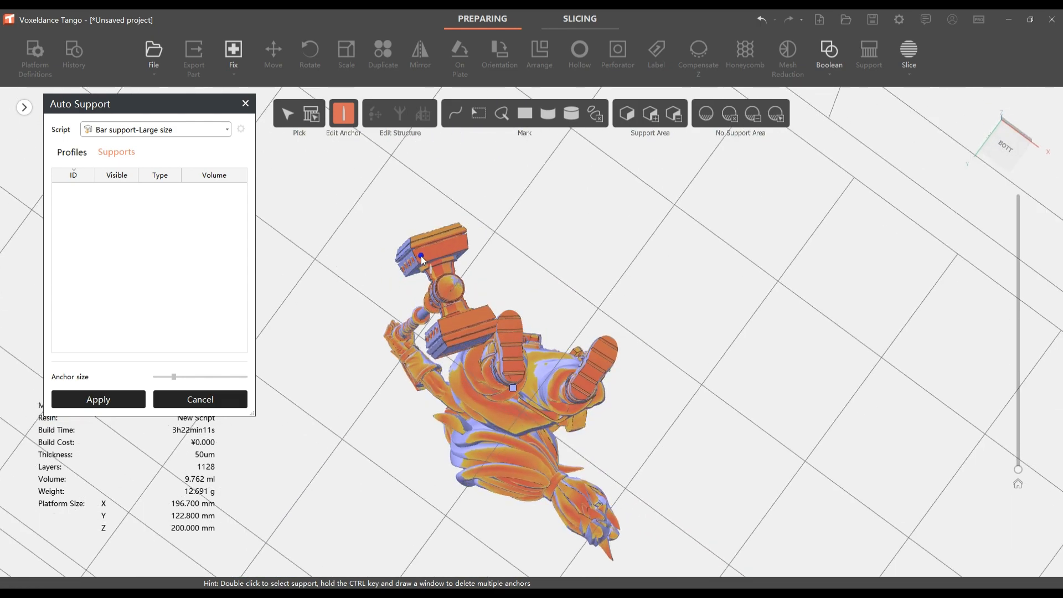
pyautogui.moveTo(607, 269); pyautogui.dragTo(628, 408, button='right')
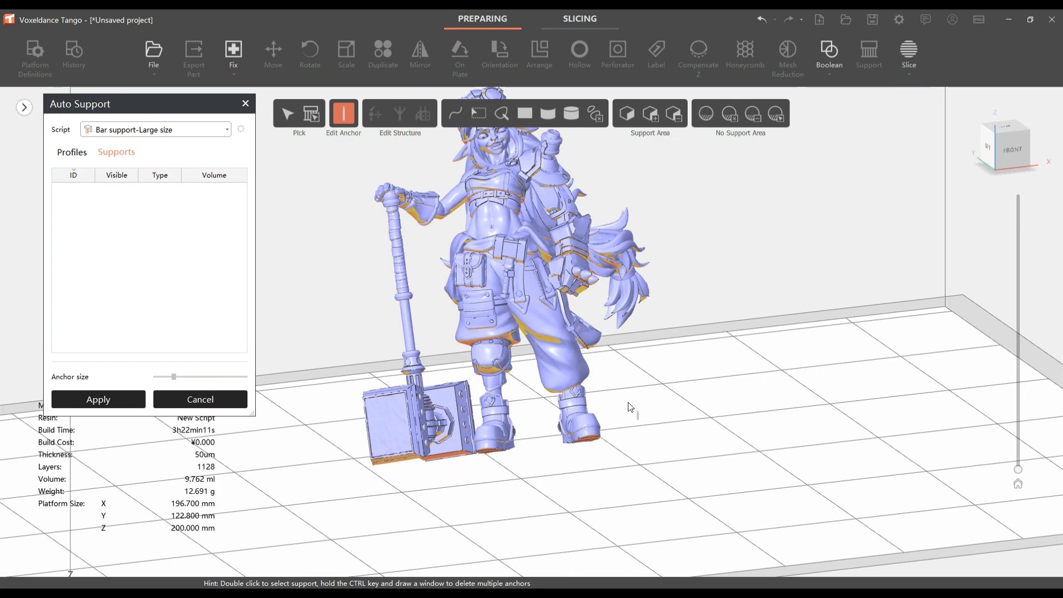
pyautogui.moveTo(637, 445); pyautogui.dragTo(536, 360, button='right')
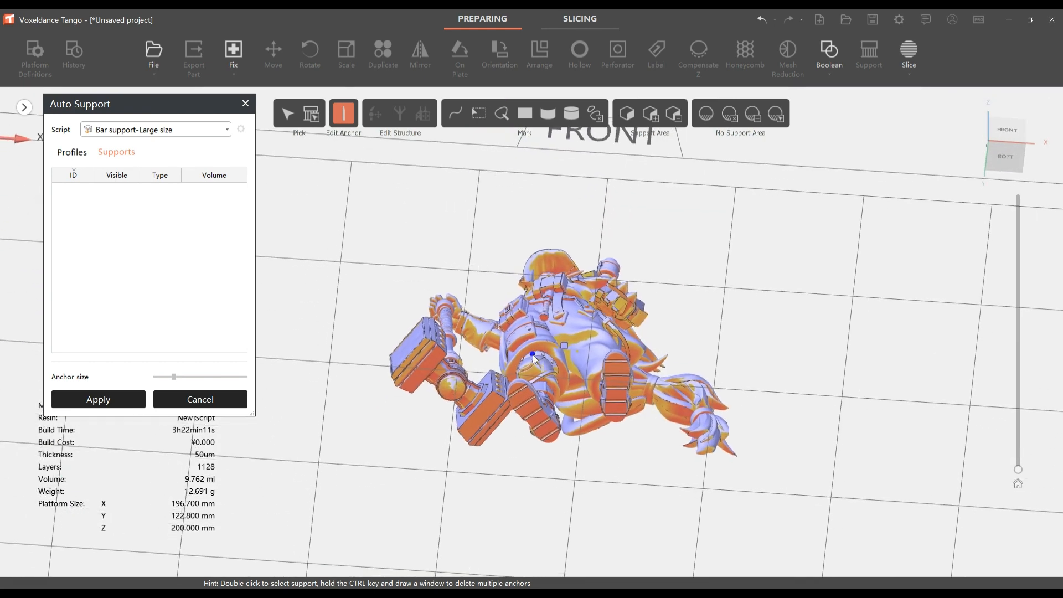
pyautogui.moveTo(532, 354); pyautogui.dragTo(530, 357, button='middle')
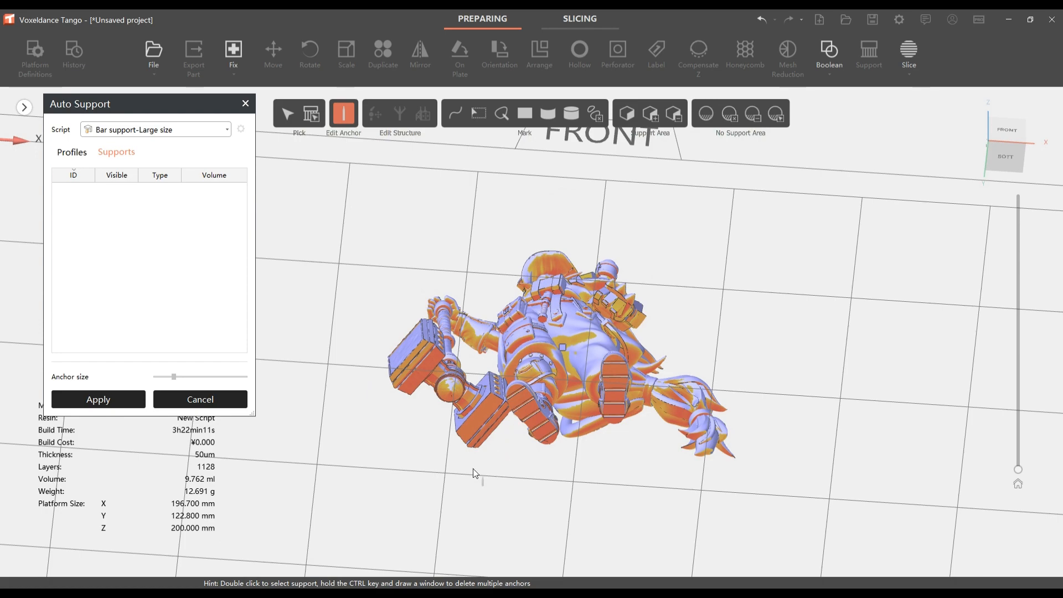
pyautogui.moveTo(475, 473); pyautogui.dragTo(505, 436, button='right')
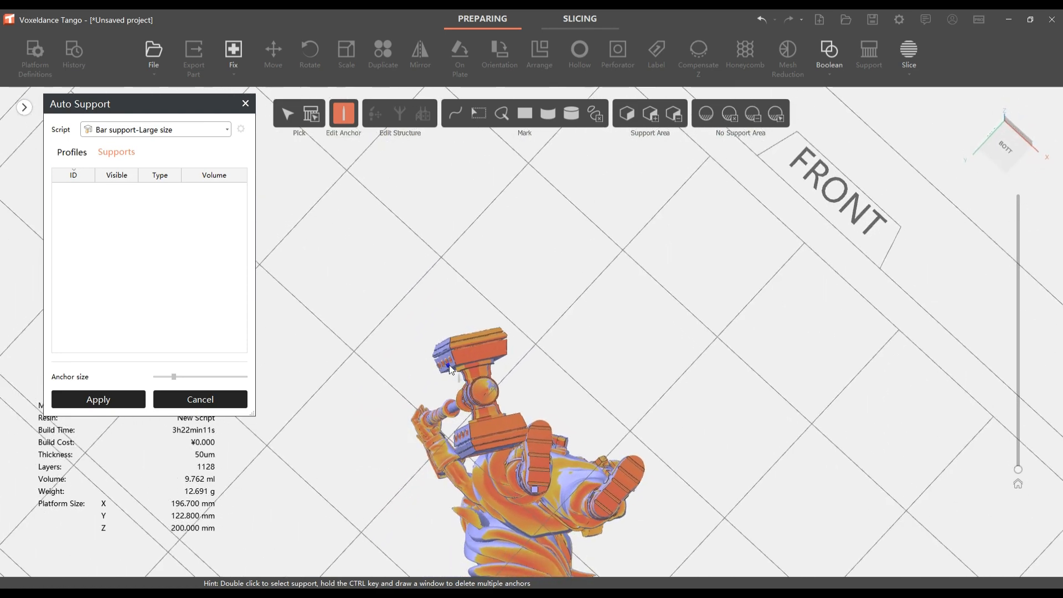
pyautogui.scroll(5, 450, 366)
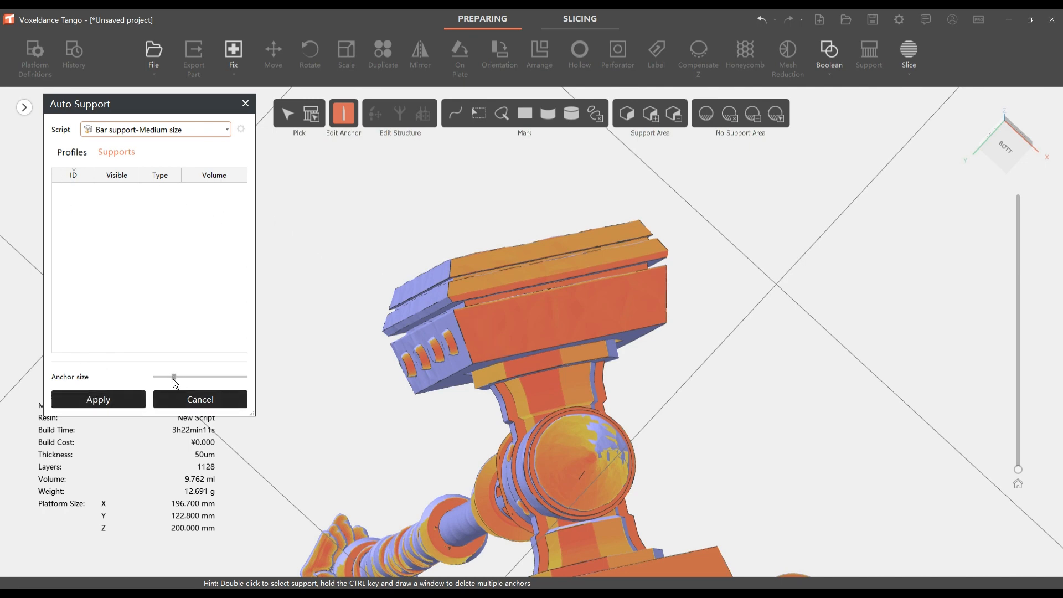
# Step: Slightly reduce the anchor size and place support anchors on the toe and hammer-side edge of the boot sole next to the hammer
pyautogui.moveTo(173, 380); pyautogui.dragTo(171, 380)
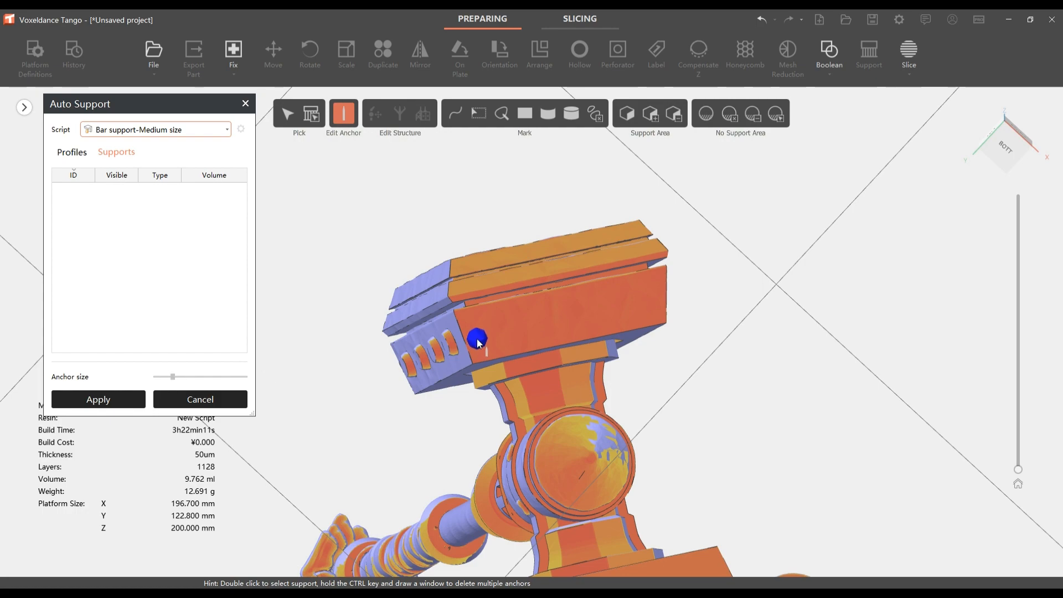
pyautogui.moveTo(588, 365); pyautogui.dragTo(531, 217, button='right')
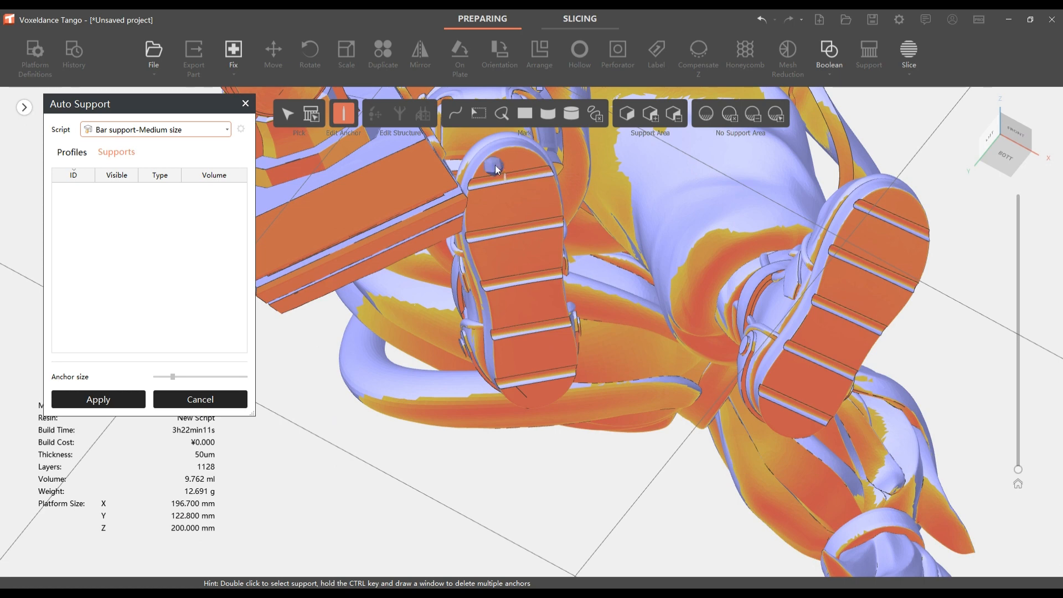
pyautogui.click(495, 170)
pyautogui.click(527, 164)
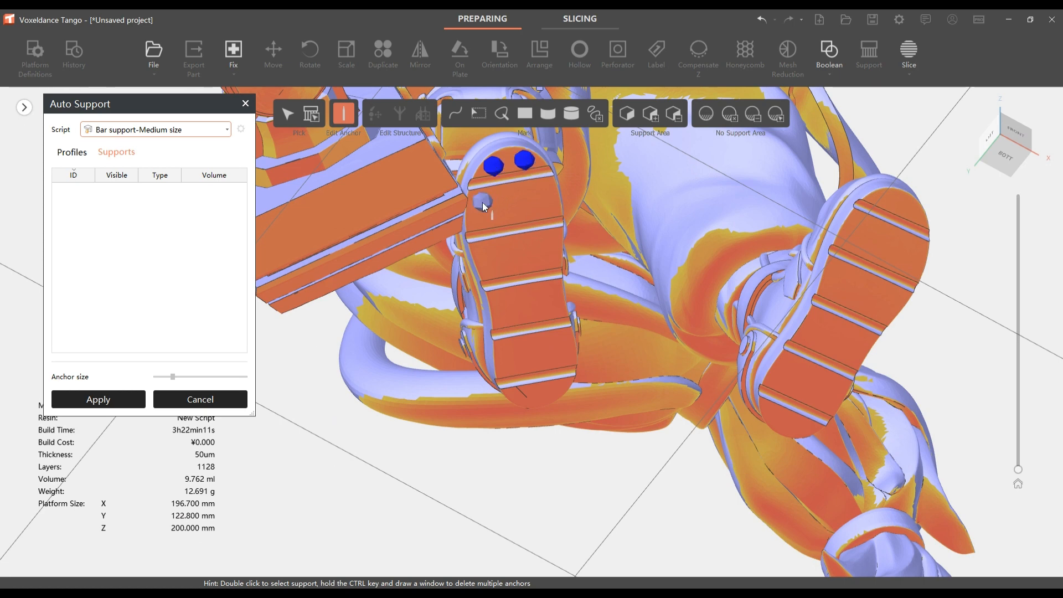
pyautogui.click(485, 206)
pyautogui.click(483, 229)
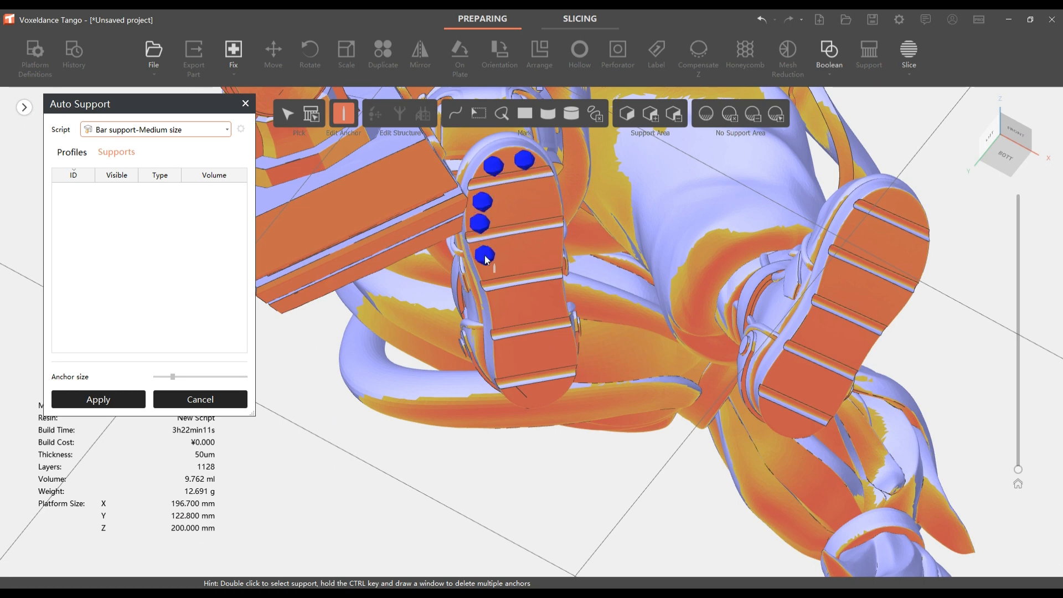
pyautogui.click(487, 259)
pyautogui.click(503, 307)
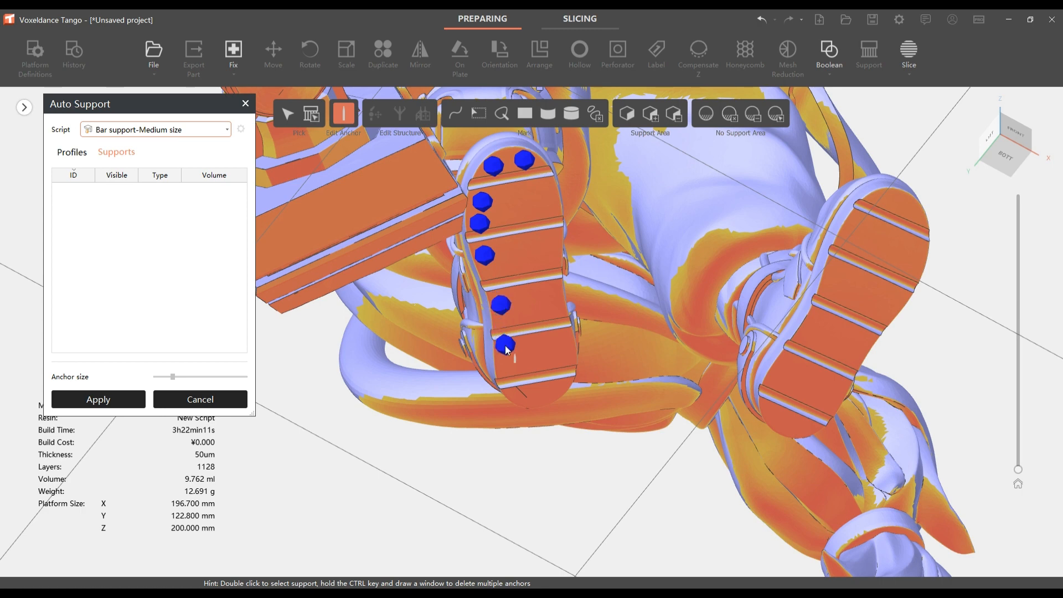
# Step: Place support anchors around the heel and up the opposite edge of the same boot sole
pyautogui.click(505, 359)
pyautogui.click(525, 399)
pyautogui.click(552, 398)
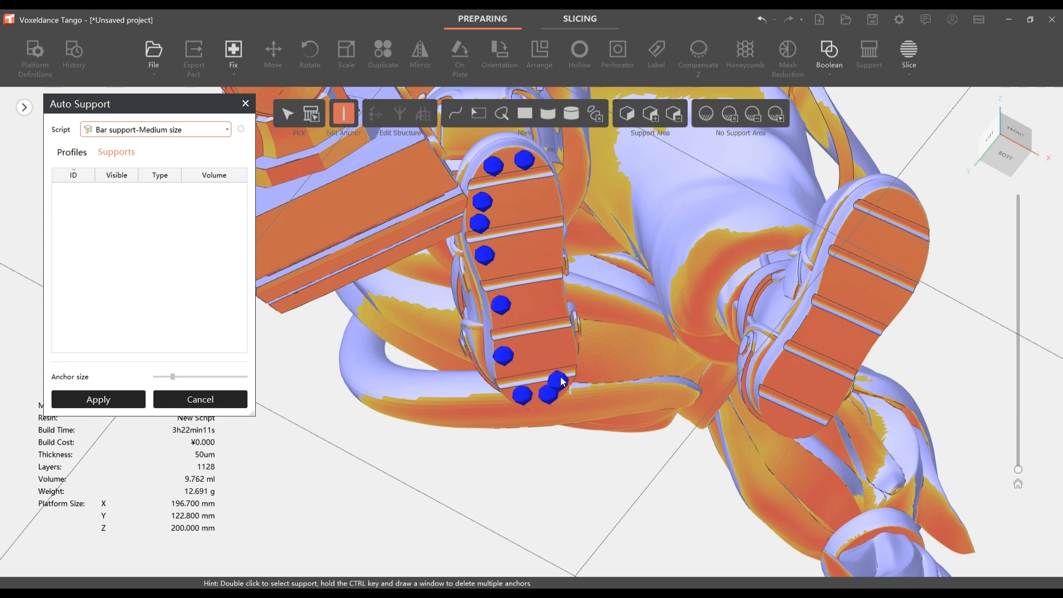
pyautogui.click(567, 367)
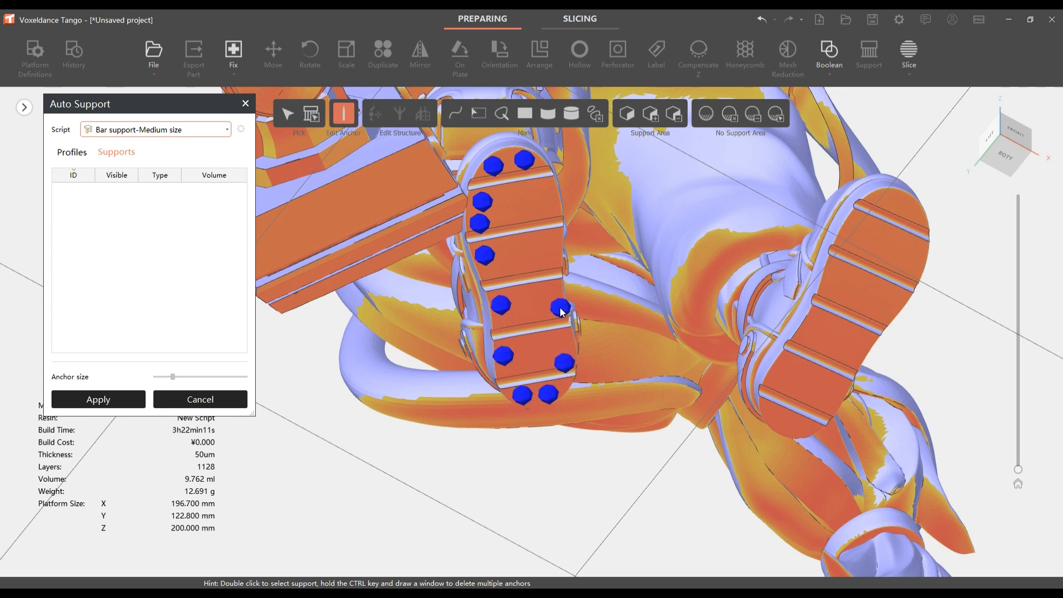
pyautogui.click(560, 307)
pyautogui.click(556, 257)
pyautogui.click(557, 203)
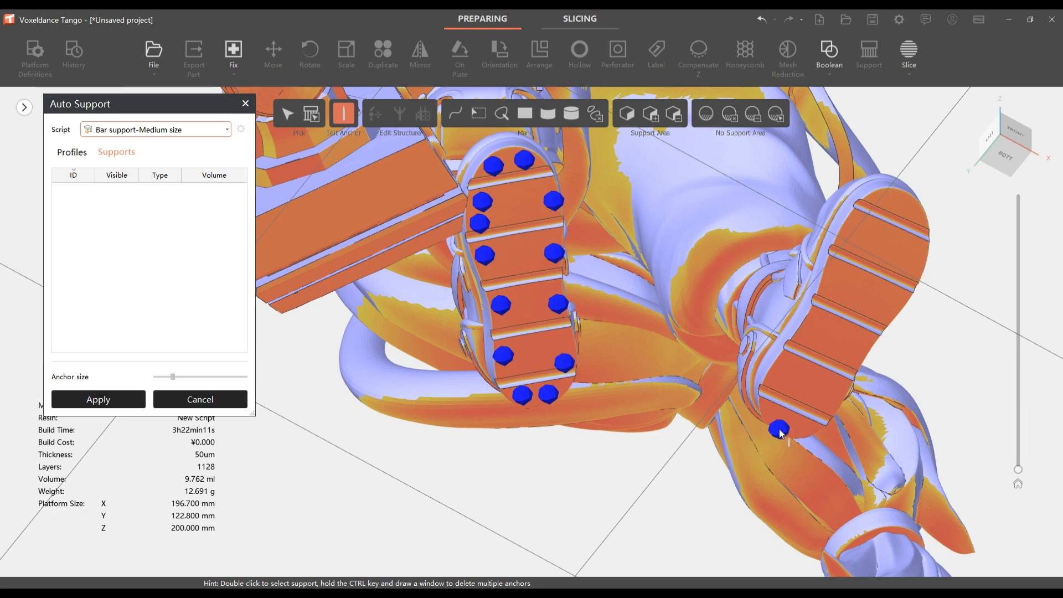
# Step: Place support anchors around the edge of the other boot's sole, from the toe down both sides to the heel
pyautogui.click(851, 234)
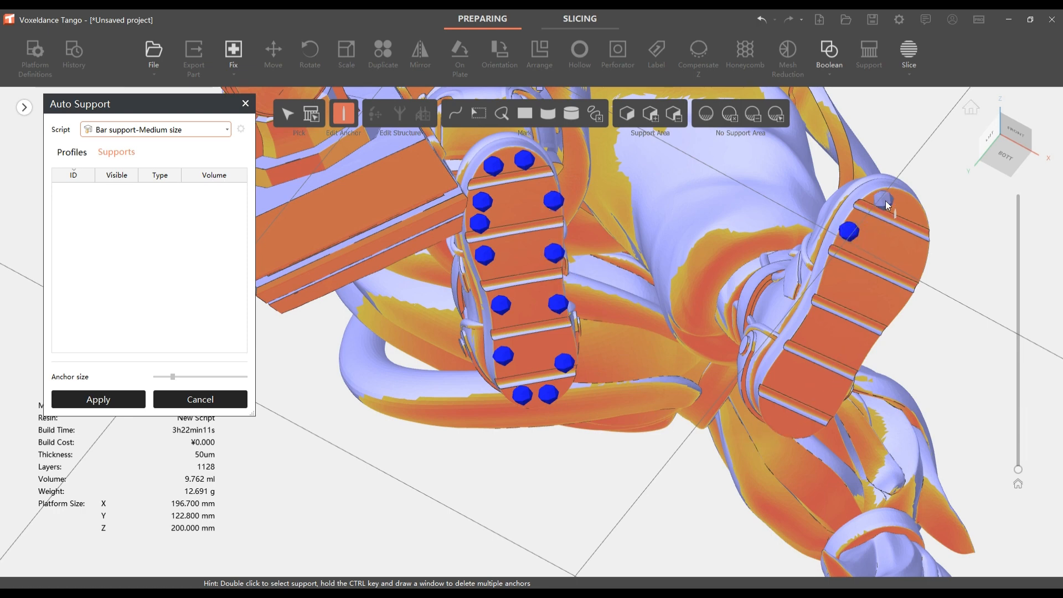
pyautogui.click(914, 210)
pyautogui.click(920, 270)
pyautogui.click(837, 289)
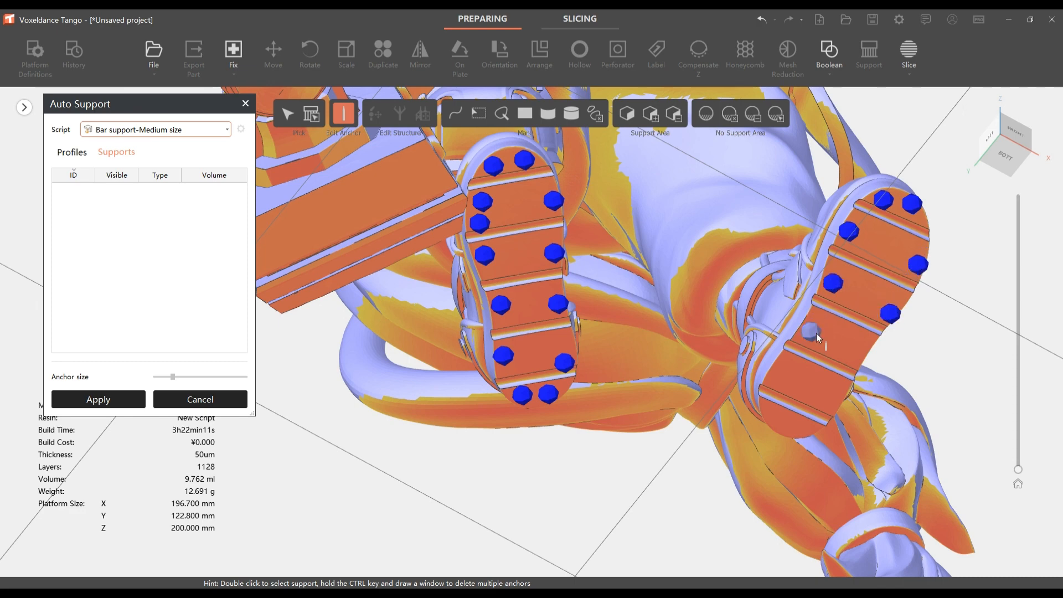
pyautogui.click(815, 336)
pyautogui.click(856, 357)
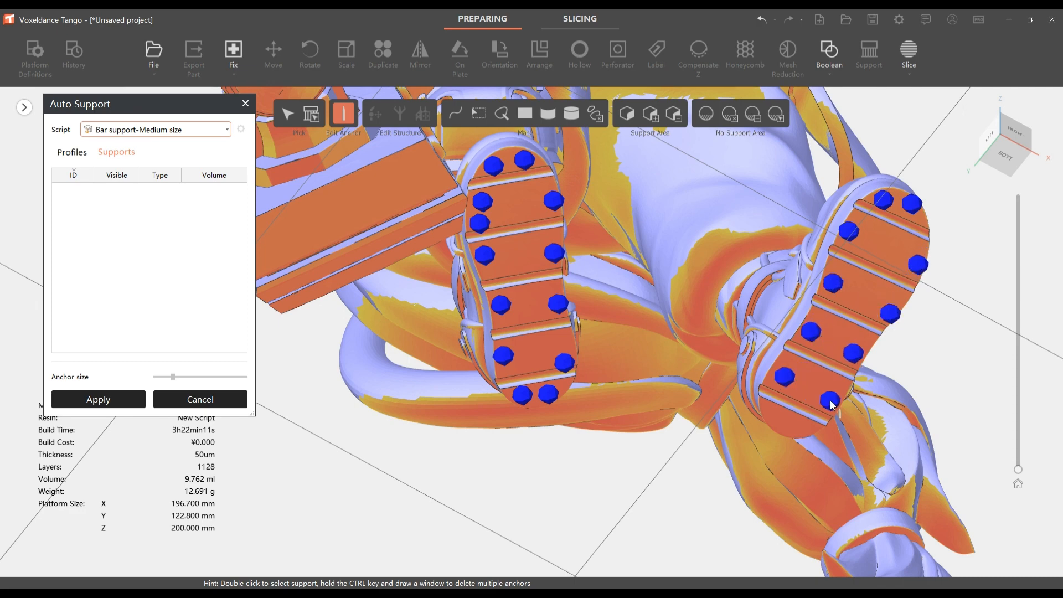
pyautogui.click(833, 406)
pyautogui.click(783, 425)
pyautogui.click(807, 436)
# Step: Fill in support anchors down the middle of both boot soles
pyautogui.click(809, 391)
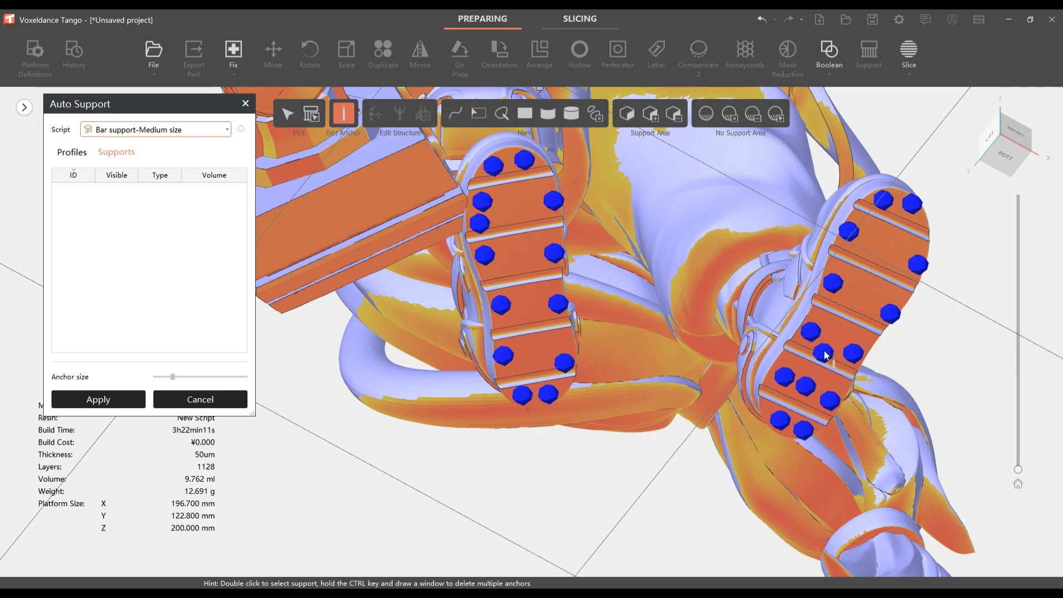
pyautogui.click(541, 359)
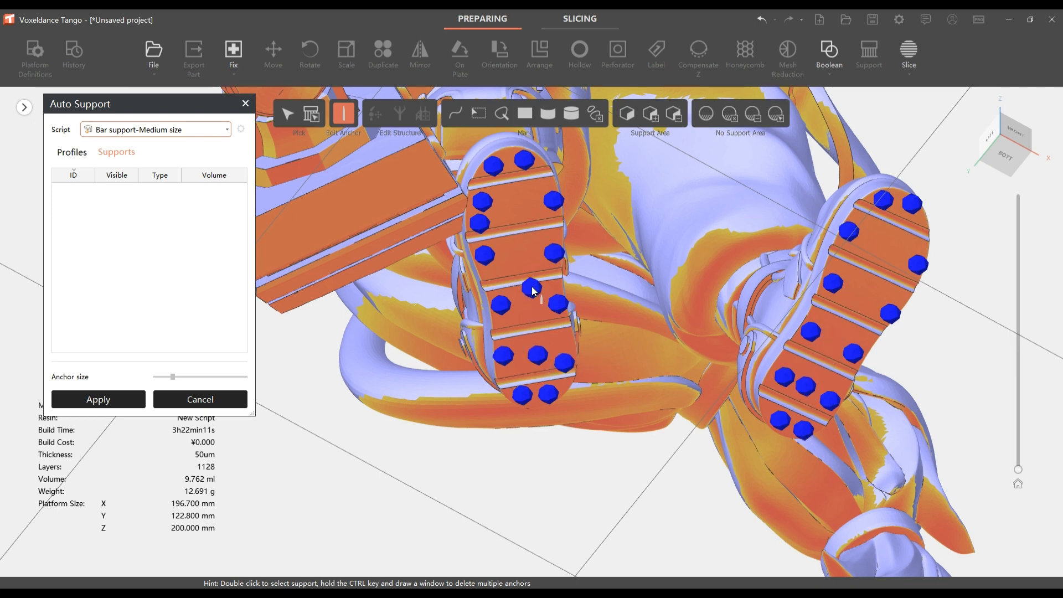
pyautogui.click(529, 313)
pyautogui.click(529, 266)
pyautogui.click(519, 206)
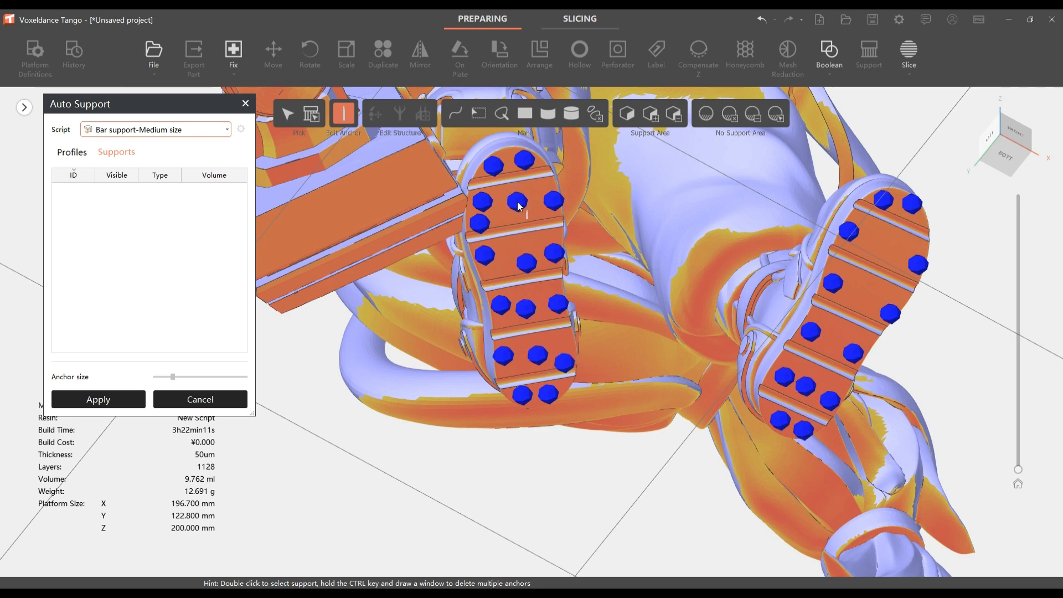
pyautogui.click(813, 335)
pyautogui.click(838, 338)
pyautogui.click(866, 302)
pyautogui.click(885, 253)
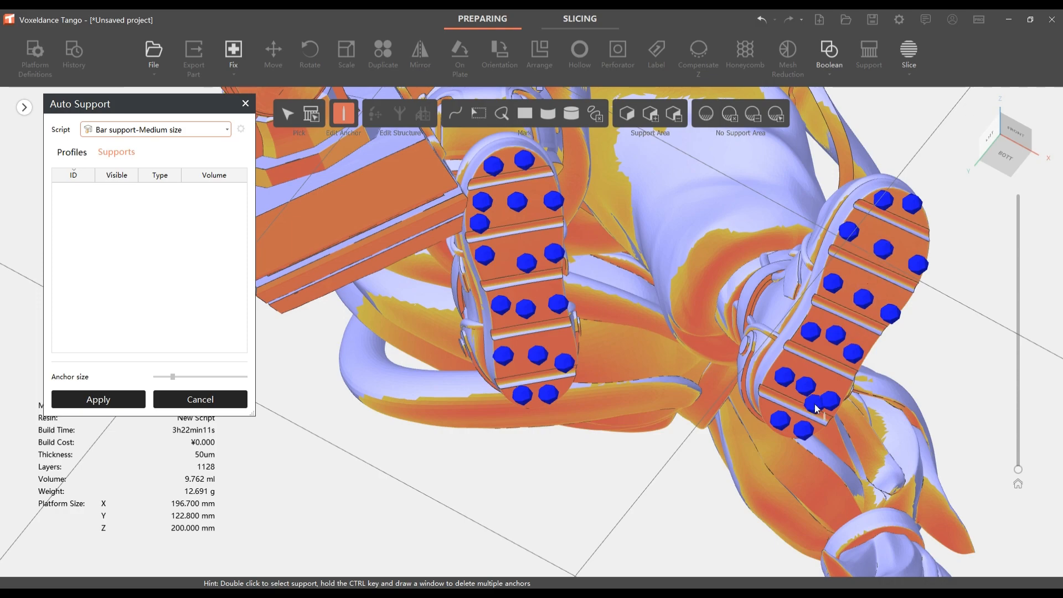
# Step: Place an evenly spaced row of support anchors along the underside of the hammer head's block nearest the boot
pyautogui.moveTo(813, 404)
pyautogui.mouseDown(button='right')
pyautogui.moveTo(795, 427)
pyautogui.moveTo(813, 401)
pyautogui.mouseUp(button='right')
pyautogui.scroll(3, 589, 364)
pyautogui.moveTo(589, 363); pyautogui.dragTo(881, 436, button='middle')
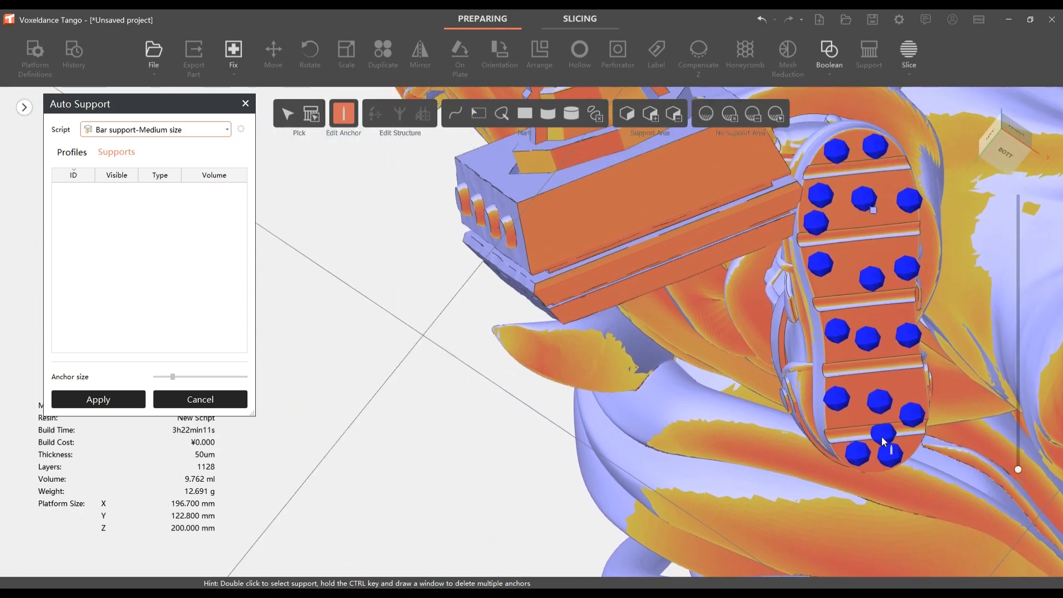
pyautogui.scroll(-3, 881, 436)
pyautogui.moveTo(824, 471); pyautogui.dragTo(754, 451, button='right')
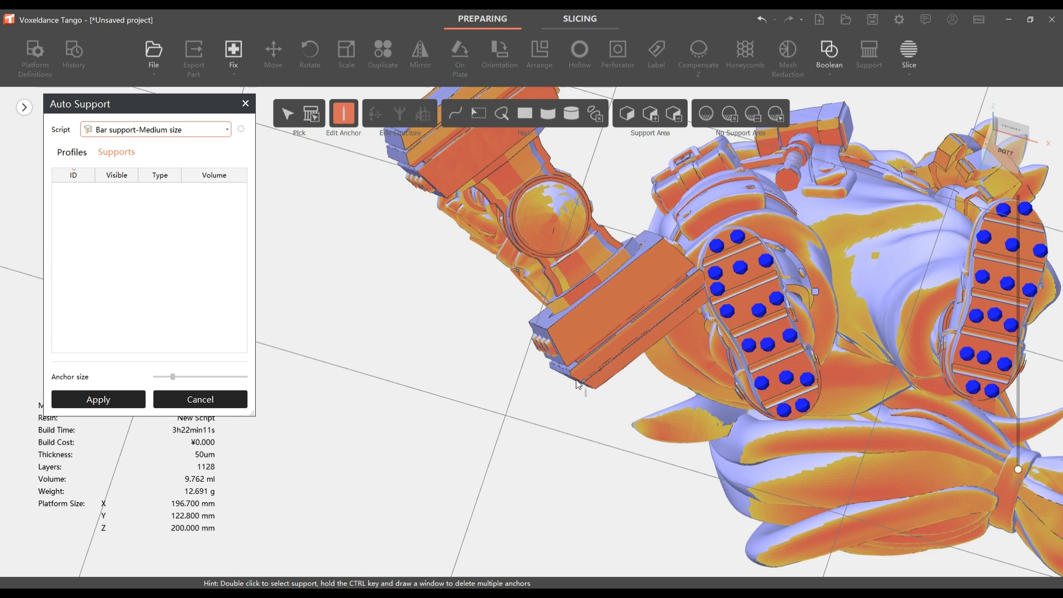
pyautogui.click(570, 345)
pyautogui.click(589, 332)
pyautogui.click(605, 320)
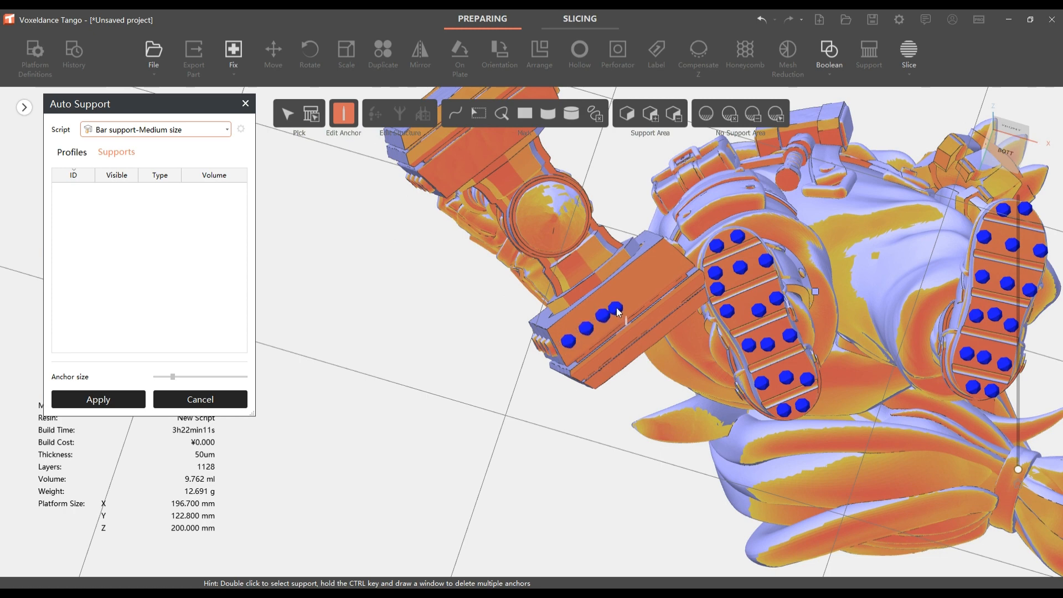
pyautogui.click(624, 305)
pyautogui.click(642, 293)
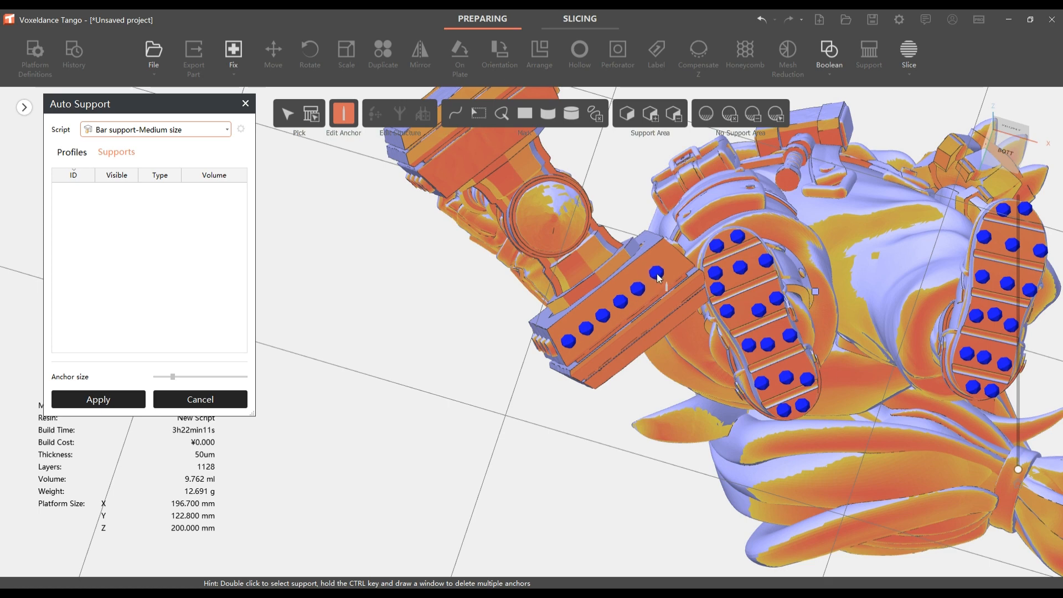
pyautogui.click(658, 280)
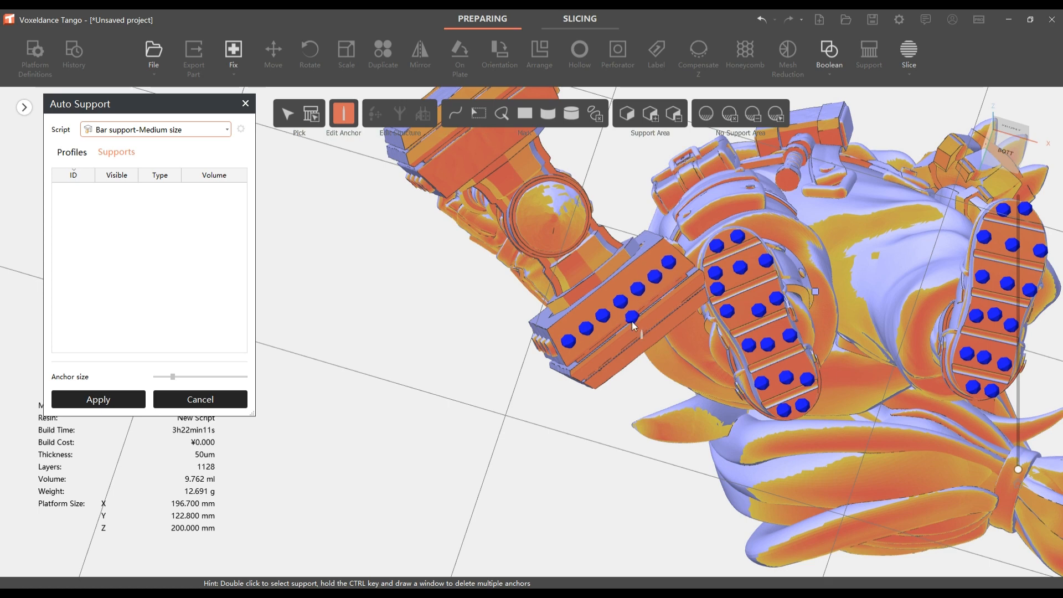
# Step: Place a matching row of support anchors along the underside of the hammer head's far block
pyautogui.moveTo(672, 268); pyautogui.dragTo(677, 387, button='middle')
pyautogui.click(451, 297)
pyautogui.click(469, 280)
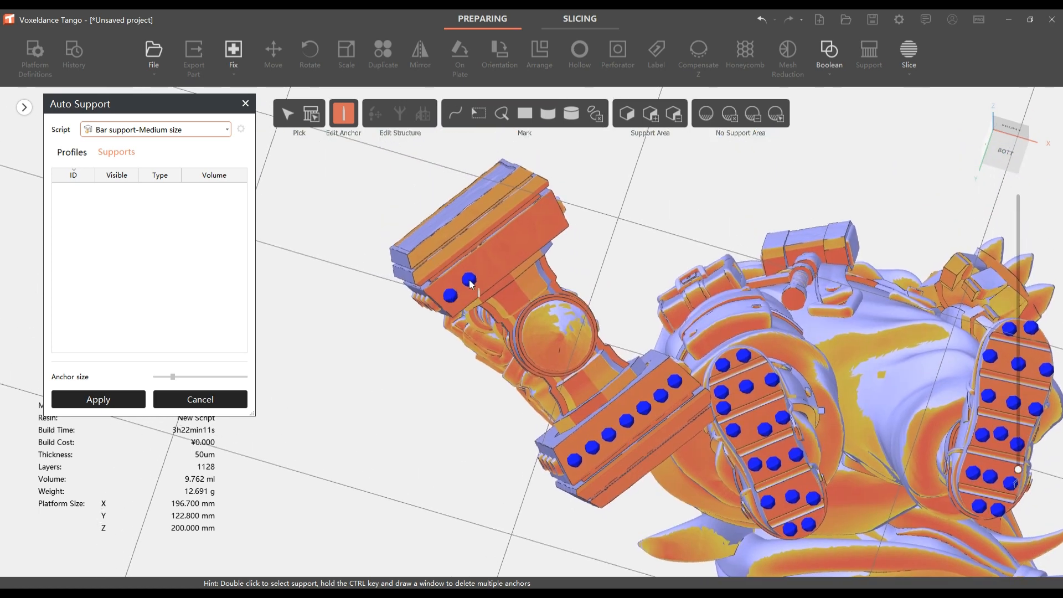
pyautogui.click(485, 265)
pyautogui.click(503, 253)
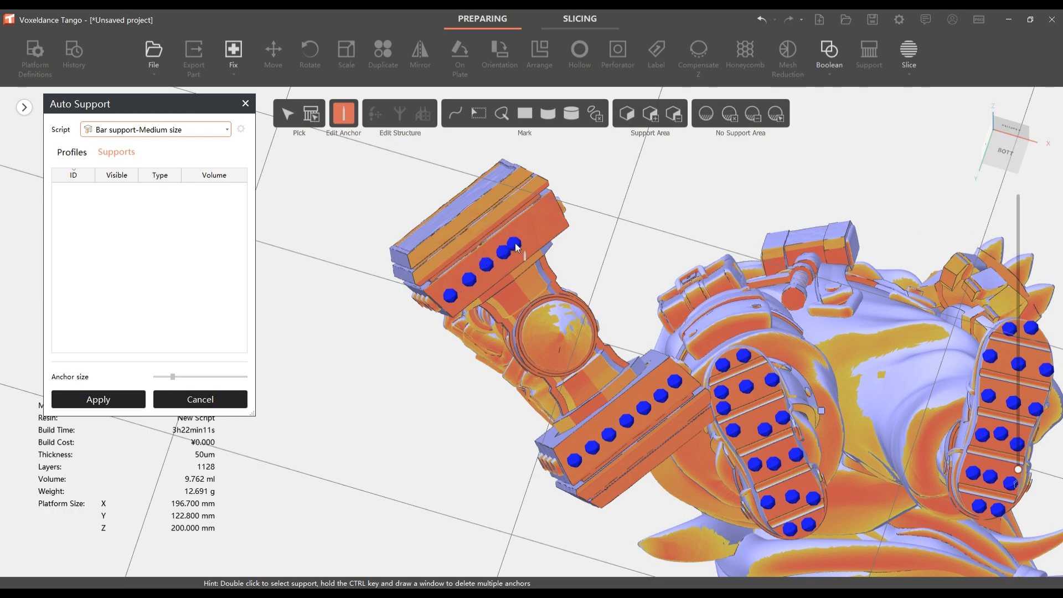
pyautogui.click(518, 240)
pyautogui.click(538, 227)
pyautogui.click(547, 219)
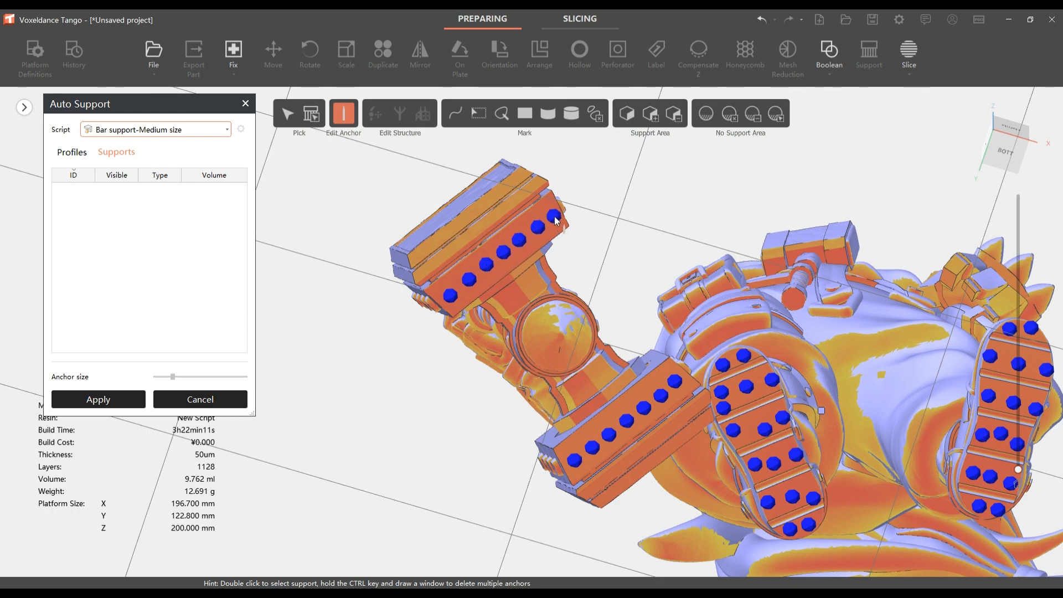
# Step: Place support anchors on the round boss under the hammer head and on the neck joining it to the near block
pyautogui.moveTo(575, 366); pyautogui.dragTo(546, 384, button='right')
pyautogui.click(522, 357)
pyautogui.click(546, 383)
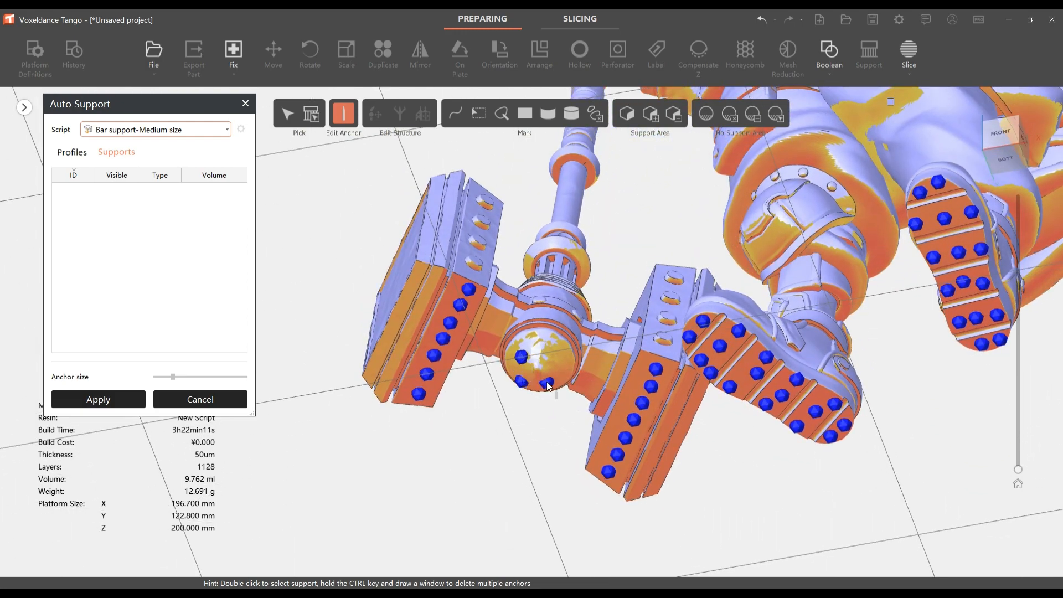
pyautogui.click(553, 356)
pyautogui.click(585, 387)
pyautogui.click(602, 363)
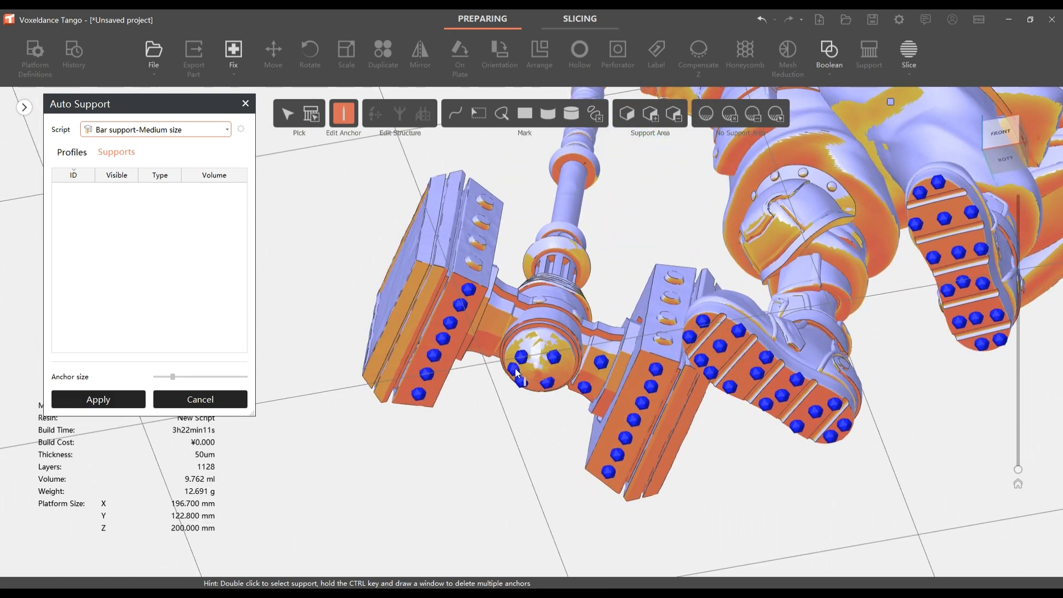
# Step: Place support anchors around the rear of the trouser cuff on the leg away from the hammer
pyautogui.moveTo(515, 369); pyautogui.dragTo(632, 364, button='right')
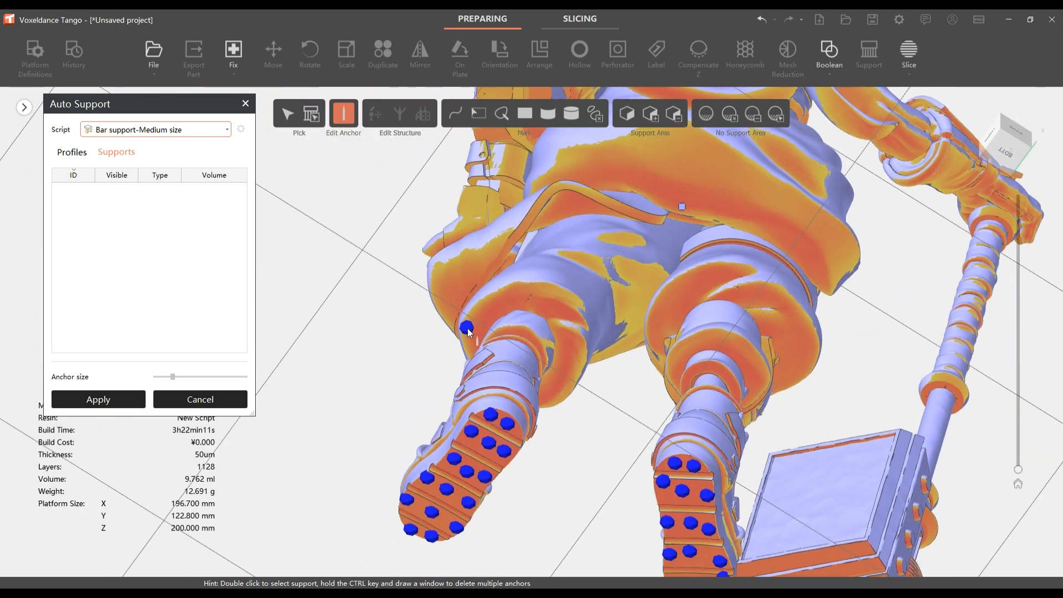
pyautogui.click(545, 300)
pyautogui.click(567, 350)
pyautogui.click(555, 395)
# Step: Place support anchors on the lower leg band and the rear of the trouser cuff on the hammer-side leg
pyautogui.moveTo(558, 399); pyautogui.dragTo(685, 371, button='right')
pyautogui.click(682, 334)
pyautogui.click(703, 331)
pyautogui.moveTo(721, 325); pyautogui.dragTo(738, 302, button='right')
pyautogui.click(625, 272)
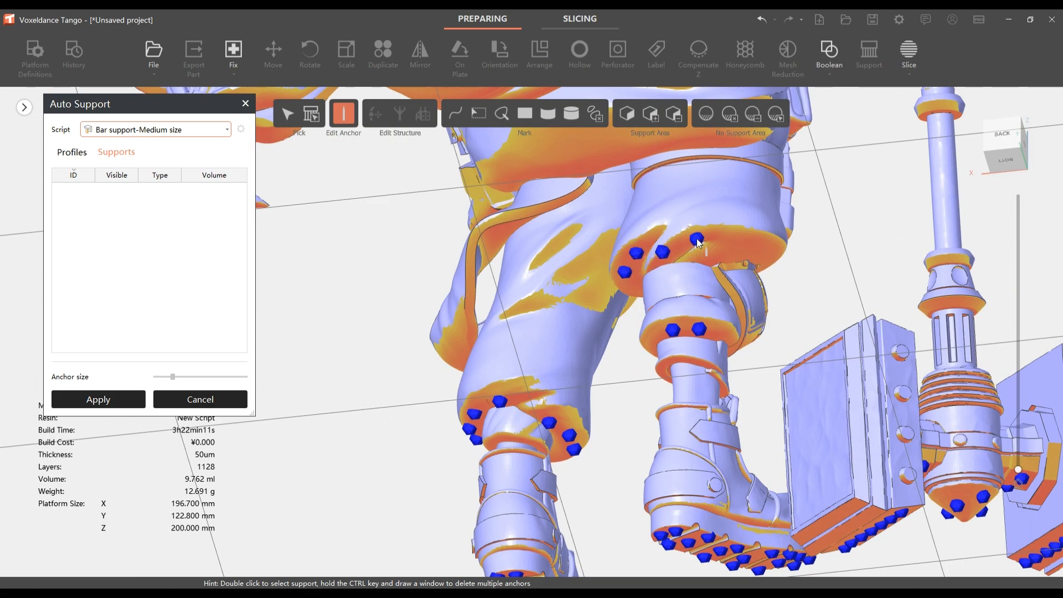
pyautogui.click(714, 264)
# Step: Place support anchors along the front and inner side of the trouser cuff around the hammer-side knee
pyautogui.moveTo(766, 259); pyautogui.dragTo(459, 324, button='right')
pyautogui.click(459, 313)
pyautogui.click(479, 298)
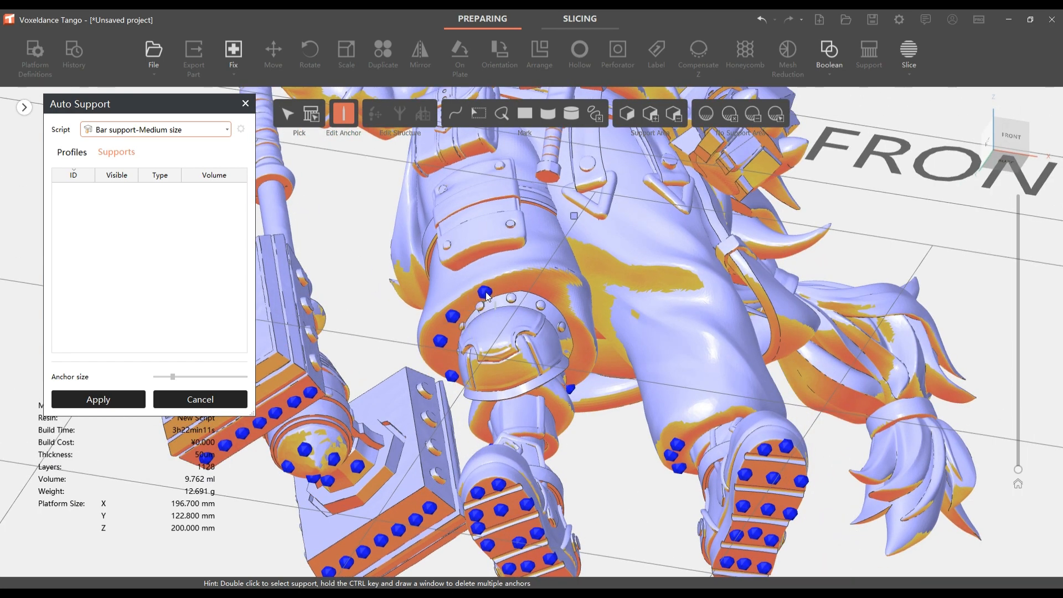
pyautogui.click(525, 284)
pyautogui.click(559, 288)
pyautogui.moveTo(603, 350); pyautogui.dragTo(559, 343, button='right')
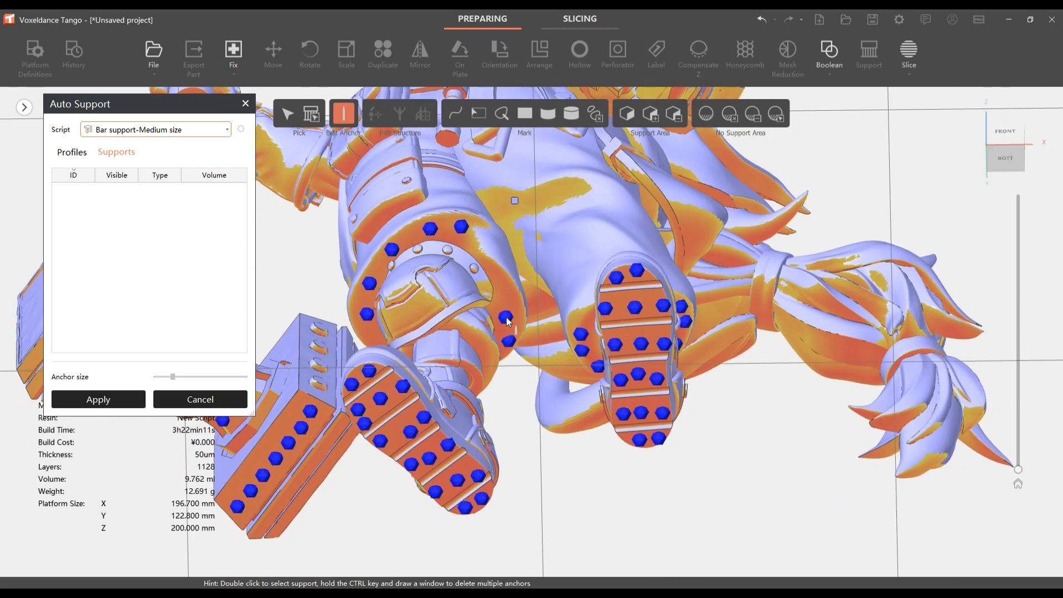
pyautogui.click(509, 298)
pyautogui.click(515, 284)
# Step: Place support anchors on the inner thigh overhang and along the outer trouser fold of the leg away from the hammer
pyautogui.moveTo(575, 290); pyautogui.dragTo(574, 296, button='right')
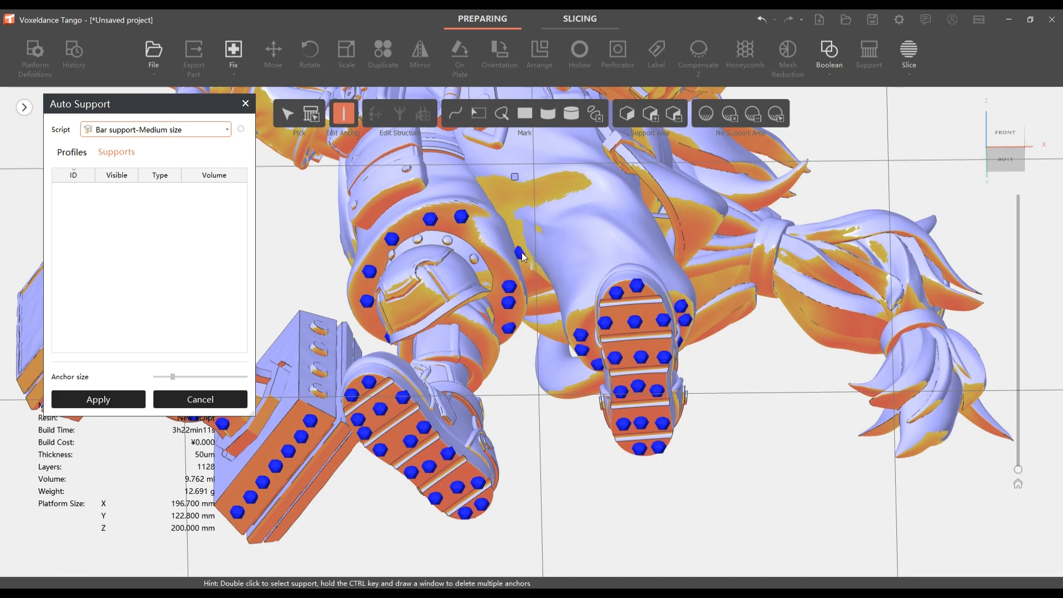
pyautogui.click(525, 209)
pyautogui.moveTo(573, 191); pyautogui.dragTo(673, 220, button='right')
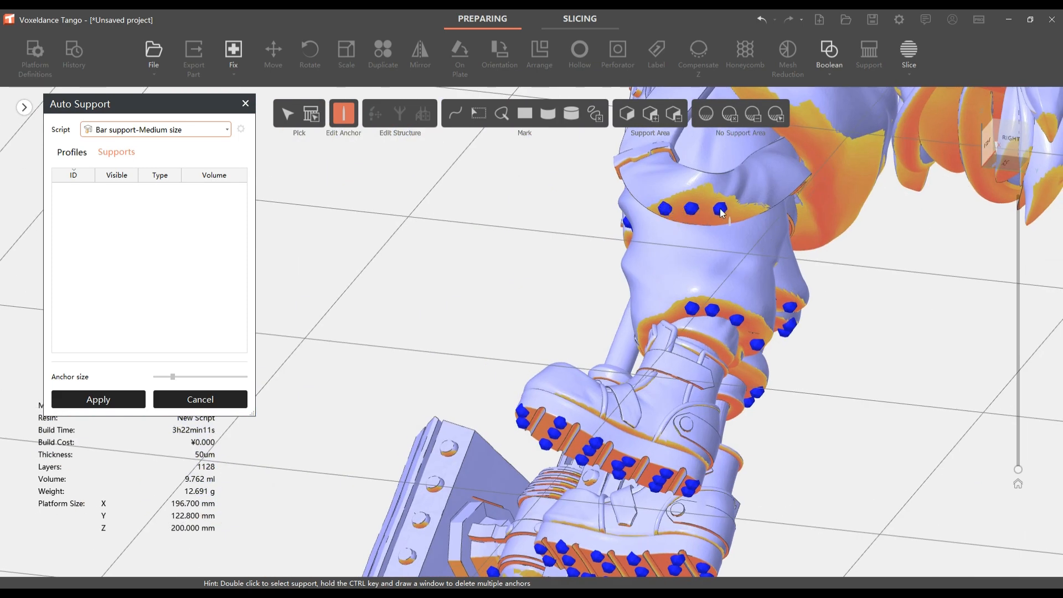
# Step: Place a line of support anchors along the curved strap at the back of the hip
pyautogui.moveTo(827, 264); pyautogui.dragTo(538, 300, button='right')
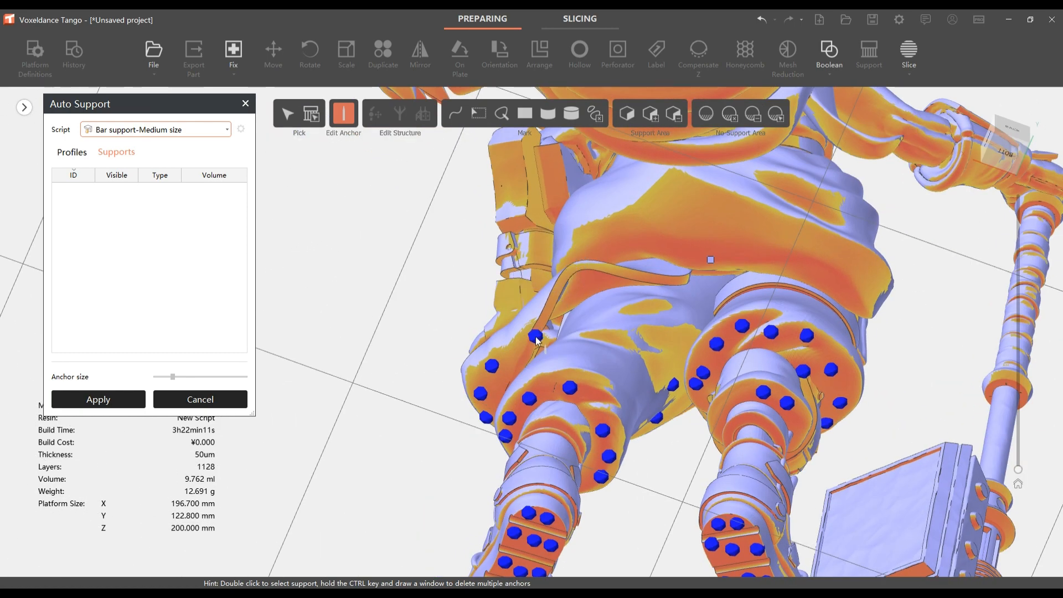
pyautogui.click(536, 336)
pyautogui.click(547, 312)
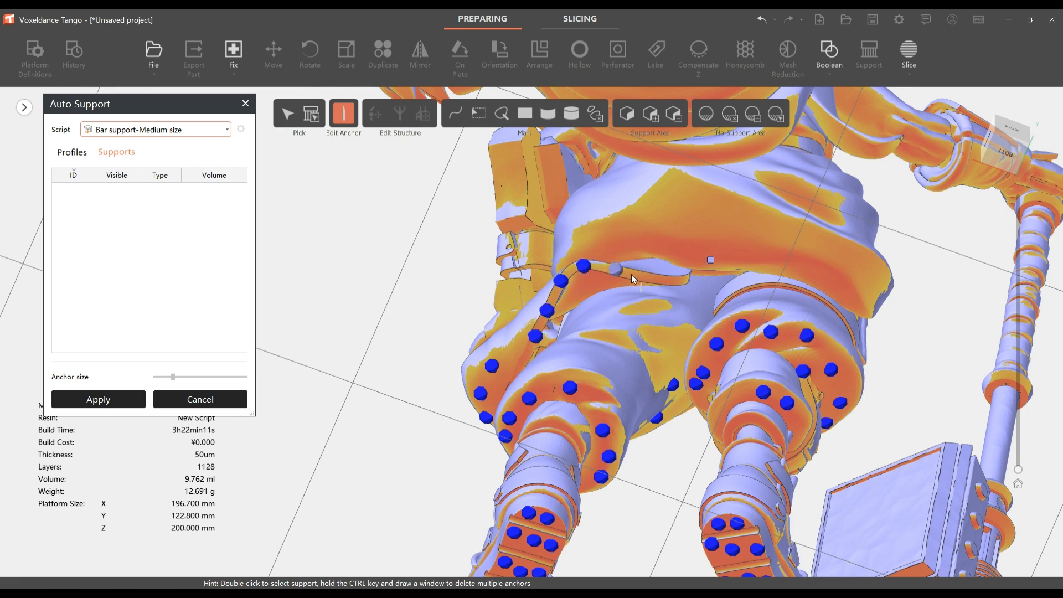
pyautogui.click(648, 276)
# Step: Place support anchors across the rear garment overhang, from the side away from the hammer to past its centre
pyautogui.click(588, 237)
pyautogui.click(608, 247)
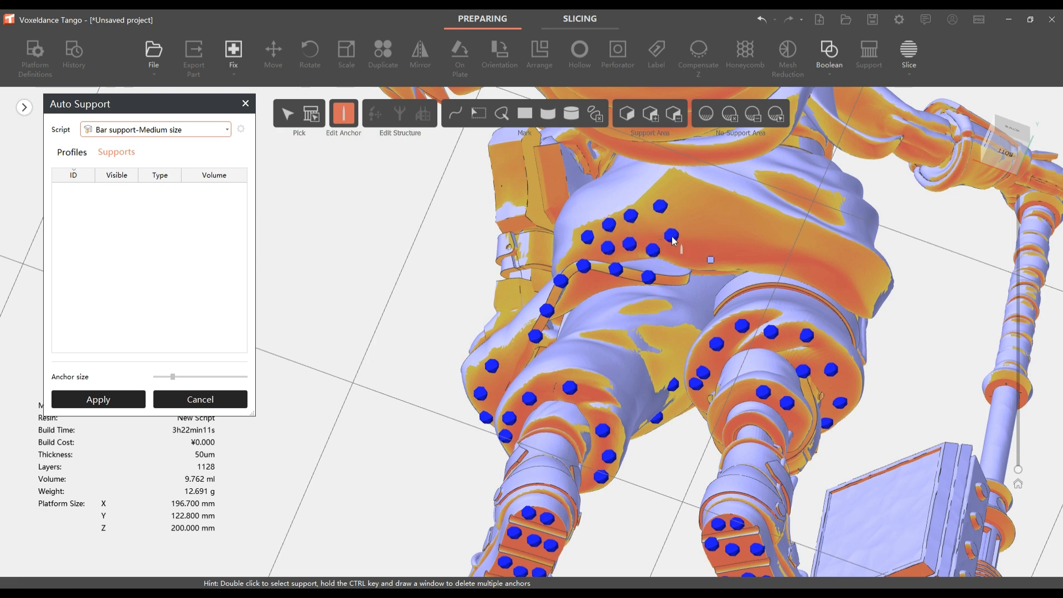
pyautogui.click(677, 184)
pyautogui.click(691, 254)
pyautogui.click(712, 238)
pyautogui.click(724, 270)
pyautogui.click(736, 239)
pyautogui.click(739, 208)
pyautogui.click(762, 242)
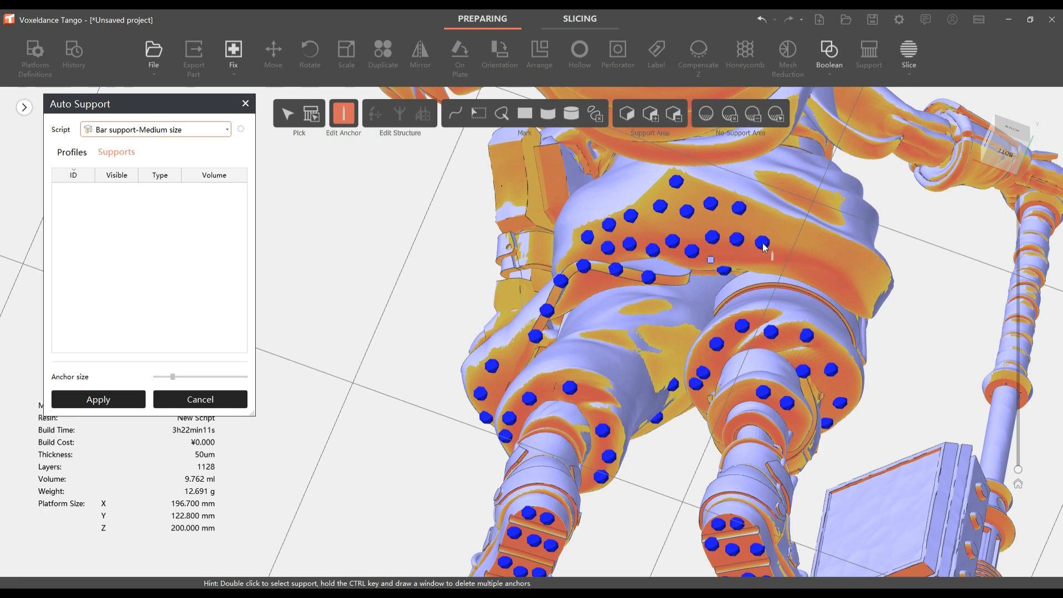
# Step: Place support anchors over the middle of the rear garment overhang and along its lower hem above the hammer-side leg
pyautogui.click(764, 275)
pyautogui.click(769, 217)
pyautogui.click(784, 238)
pyautogui.click(823, 253)
pyautogui.click(804, 275)
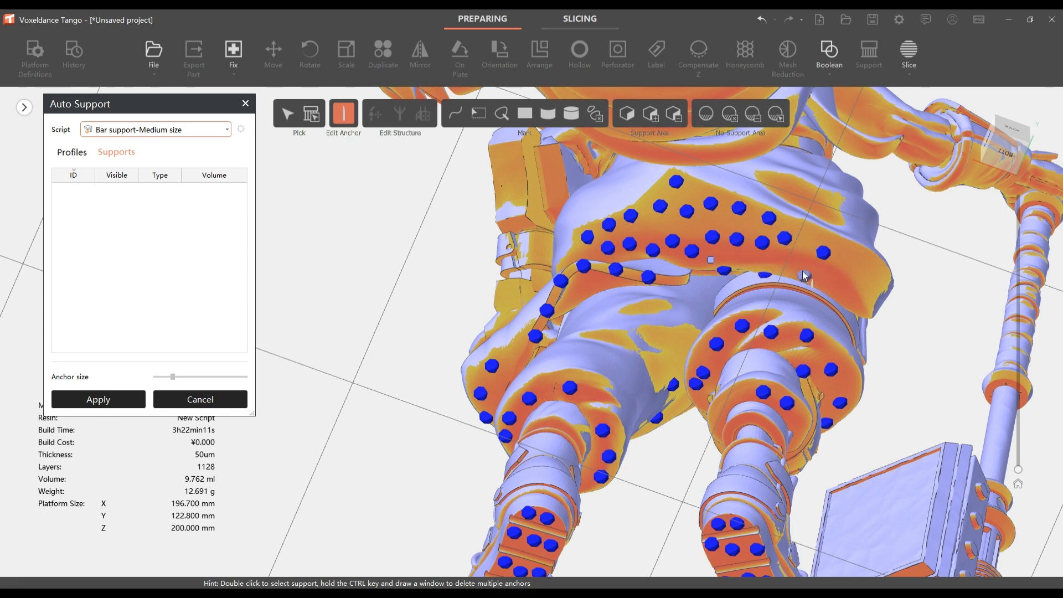
pyautogui.click(805, 261)
pyautogui.click(811, 236)
# Step: Place support anchors on the hammer-side corner of the rear garment overhang and on the small fold above it
pyautogui.click(842, 245)
pyautogui.click(826, 284)
pyautogui.click(850, 278)
pyautogui.click(861, 297)
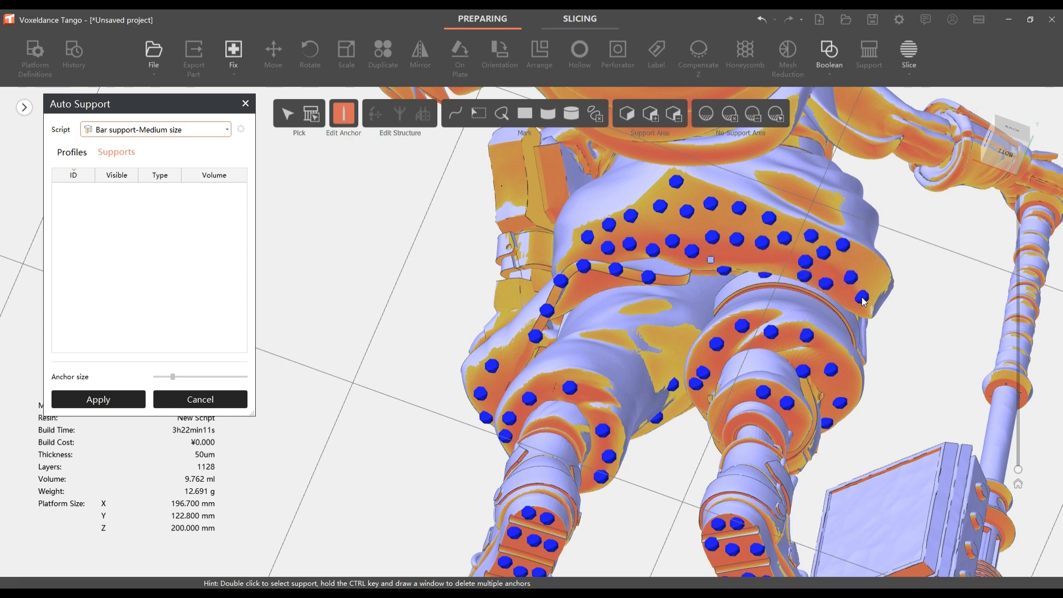
pyautogui.click(877, 275)
pyautogui.click(824, 213)
pyautogui.click(787, 191)
# Step: Place support anchors along the underside of the loose ponytail end, up to the hair tie
pyautogui.moveTo(777, 283); pyautogui.dragTo(793, 431, button='middle')
pyautogui.click(693, 331)
pyautogui.click(402, 210)
pyautogui.click(447, 222)
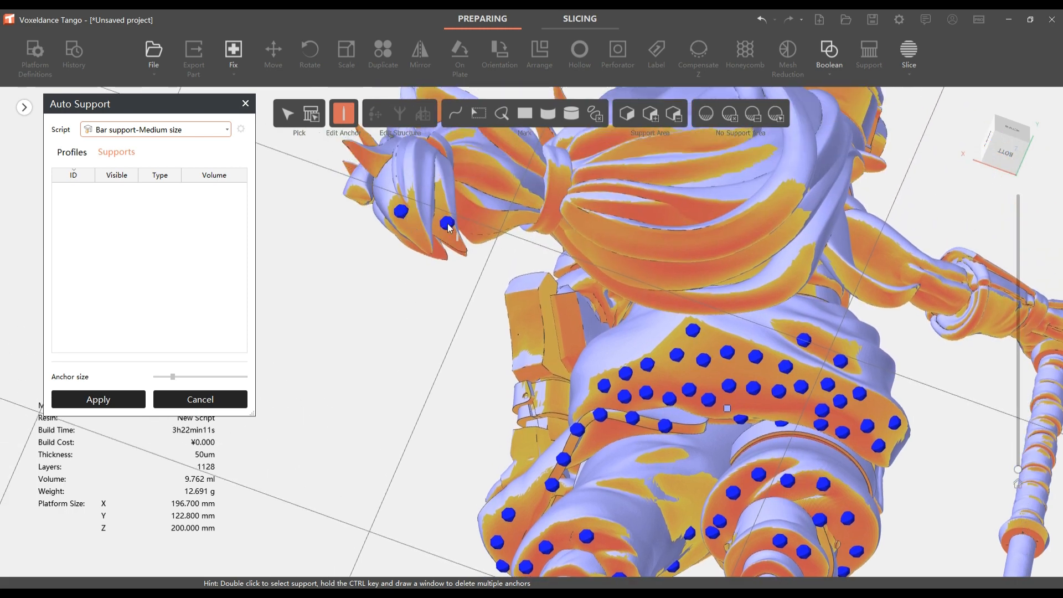
pyautogui.click(480, 222)
pyautogui.click(515, 217)
pyautogui.click(544, 220)
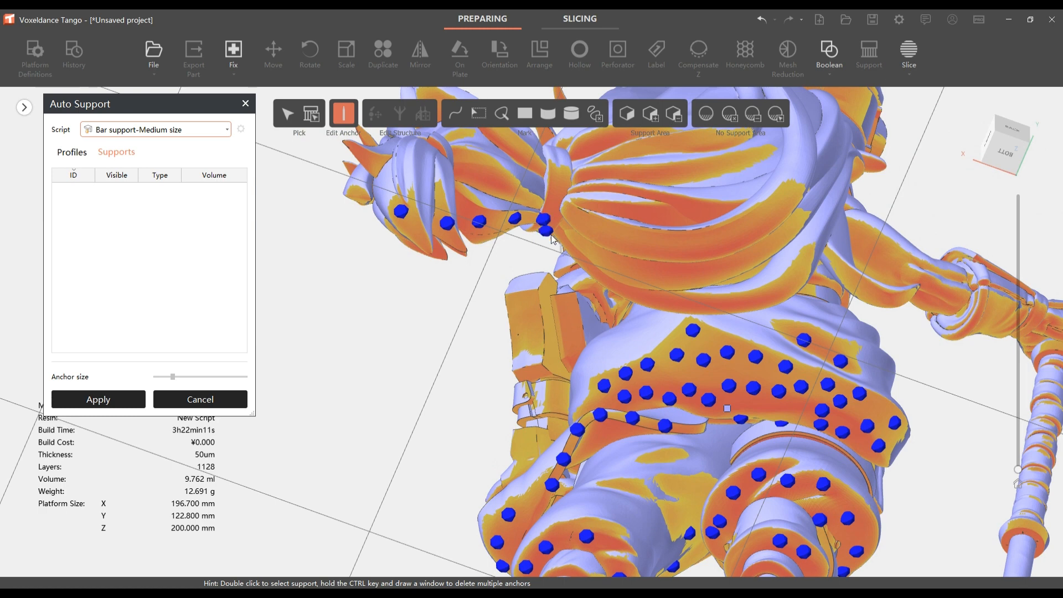
# Step: Place a row of support anchors along the lowest edge of the back hair, from the hair tie to the hammer side
pyautogui.click(571, 250)
pyautogui.click(612, 288)
pyautogui.click(652, 299)
pyautogui.click(679, 297)
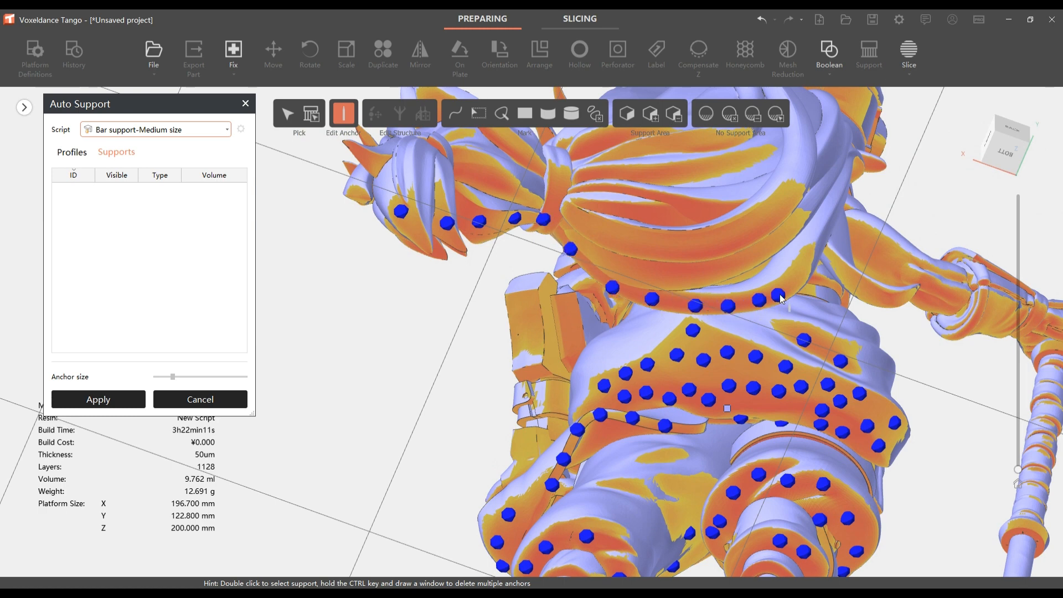
pyautogui.click(803, 271)
# Step: Place support anchors along the second hair strand, just above the lowest edge of the back hair
pyautogui.click(601, 254)
pyautogui.click(654, 272)
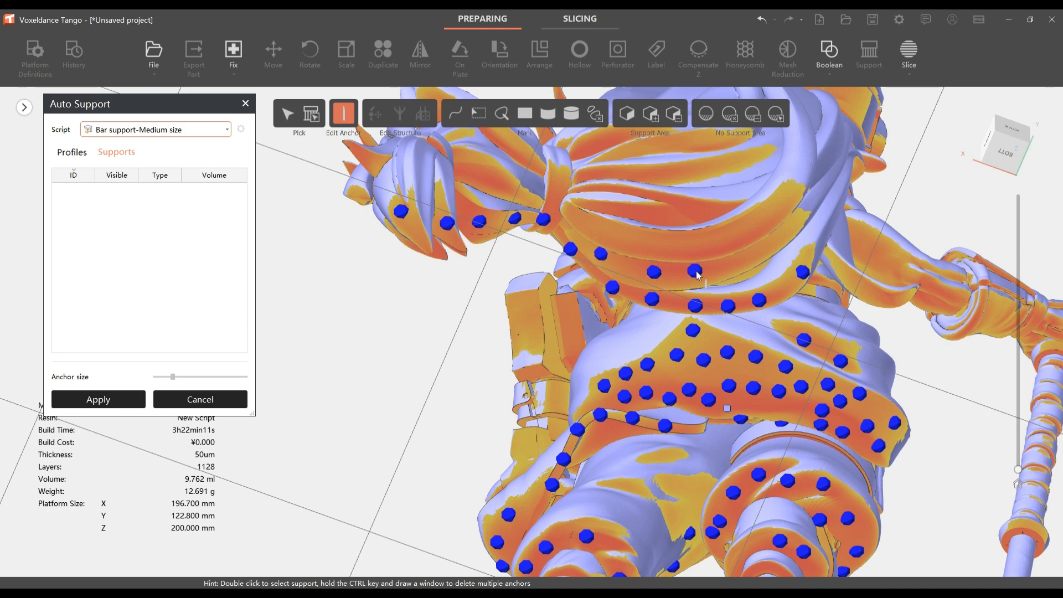
pyautogui.click(715, 264)
pyautogui.click(741, 258)
pyautogui.click(776, 246)
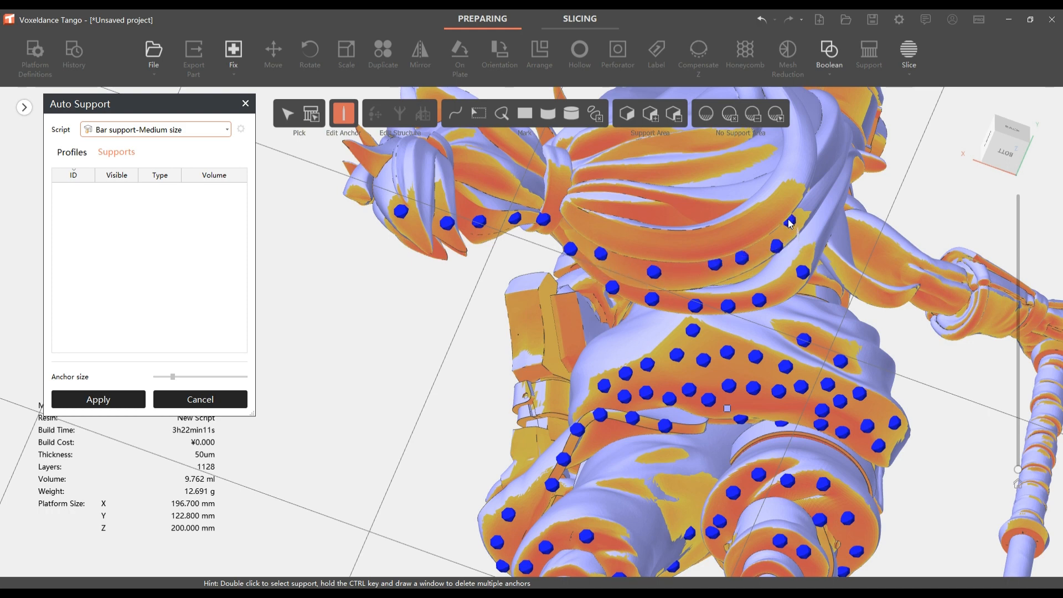
# Step: Place support anchors along the middle strands of the back hair, working back towards the hair tie
pyautogui.click(785, 205)
pyautogui.click(737, 231)
pyautogui.click(696, 246)
pyautogui.click(626, 241)
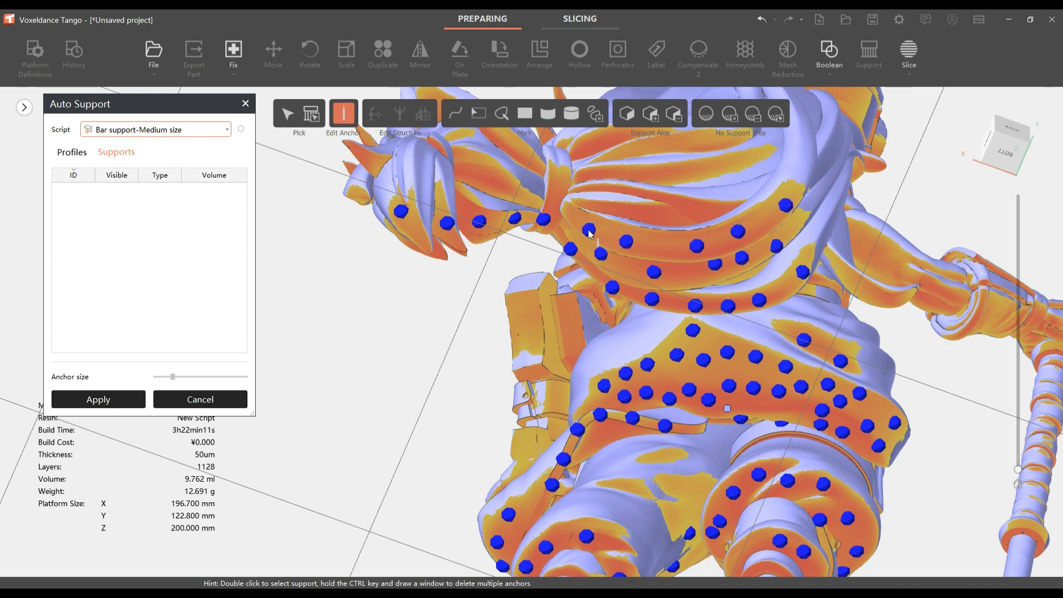
pyautogui.click(587, 229)
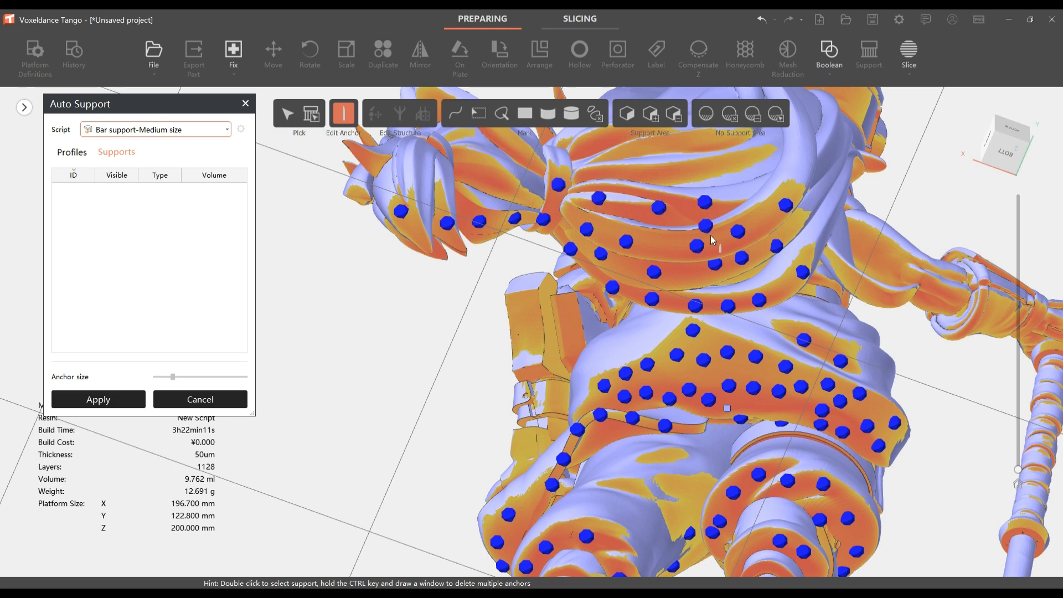
# Step: Place support anchors on the upper overhanging hair strands on both sides of the hair tie
pyautogui.moveTo(710, 235); pyautogui.dragTo(674, 345, button='middle')
pyautogui.click(565, 278)
pyautogui.click(617, 275)
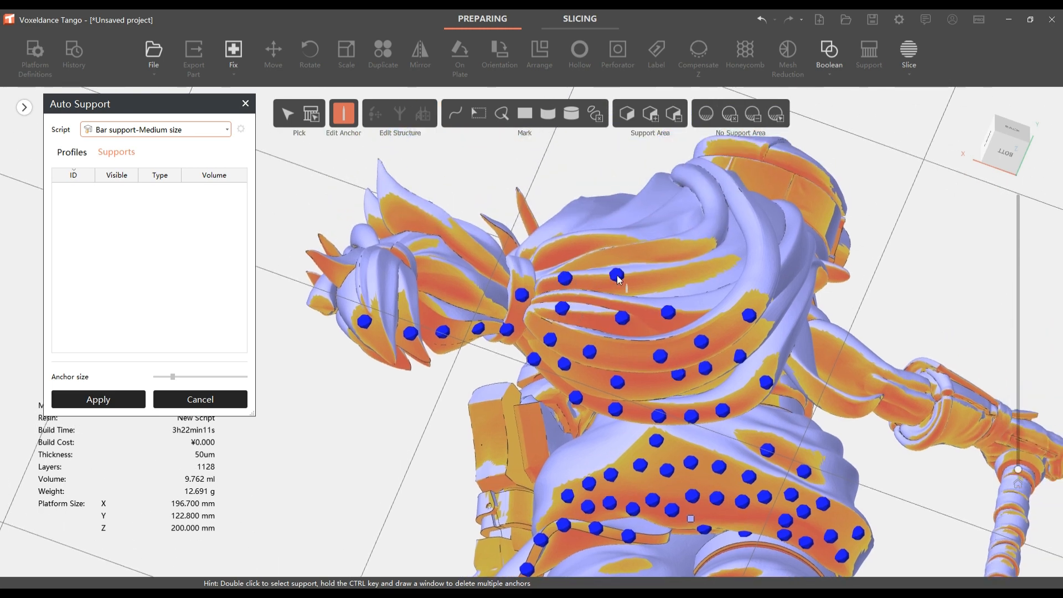
pyautogui.click(679, 266)
pyautogui.click(593, 246)
pyautogui.click(558, 258)
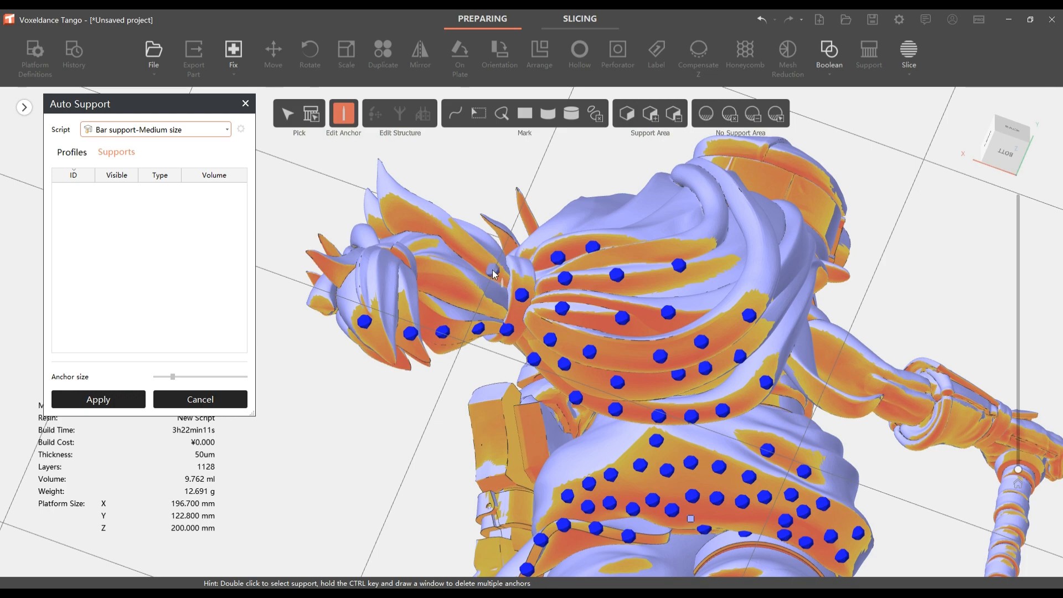
pyautogui.click(424, 270)
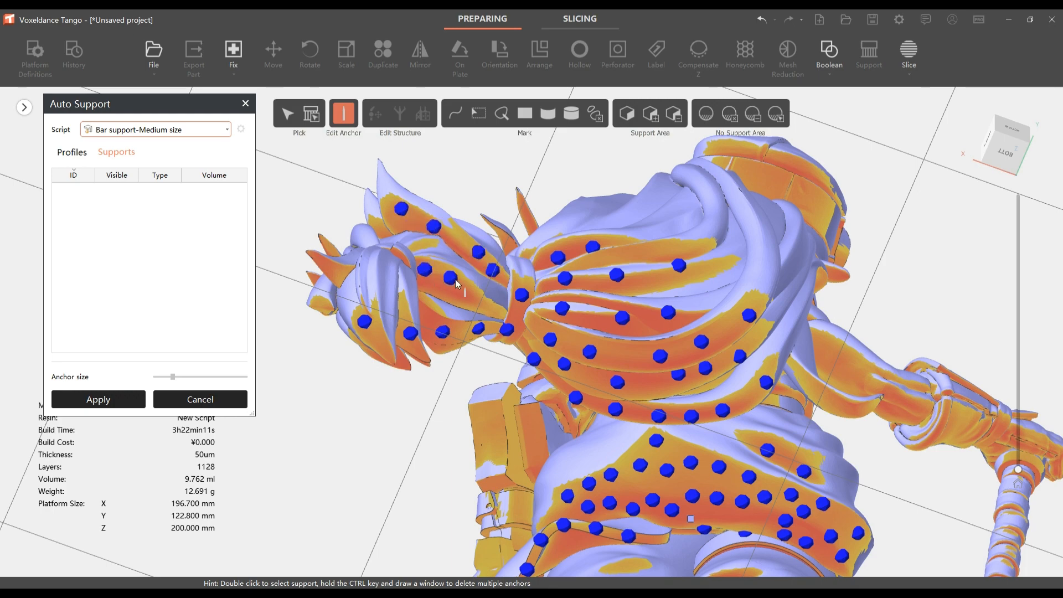
pyautogui.click(467, 284)
# Step: Place support anchors on the back of the cap, in one row along the band and one just above it
pyautogui.moveTo(766, 224); pyautogui.dragTo(781, 269, button='right')
pyautogui.moveTo(781, 269); pyautogui.dragTo(648, 344, button='middle')
pyautogui.click(586, 225)
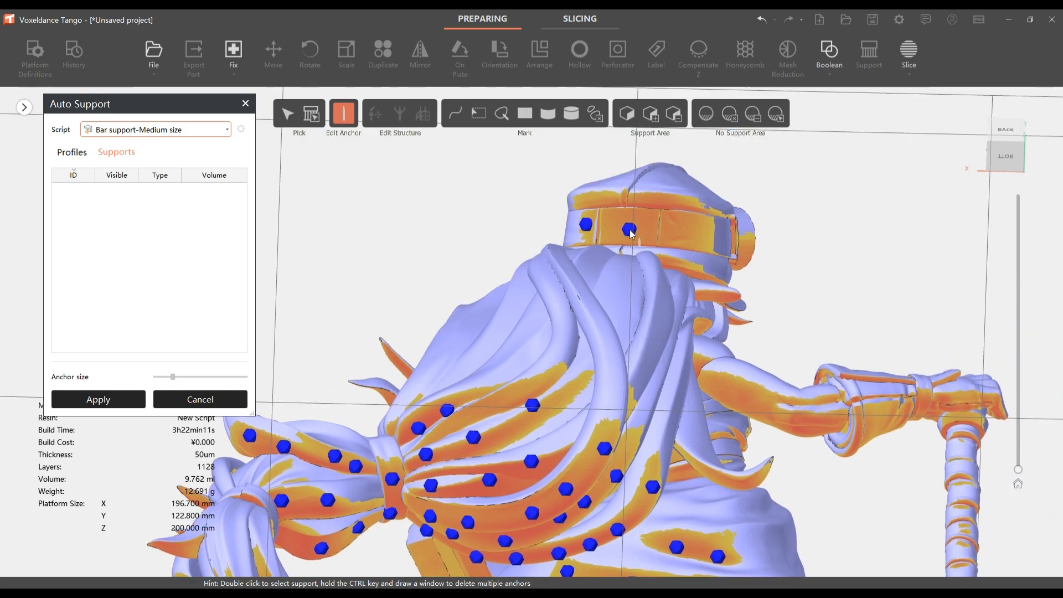
pyautogui.click(629, 229)
pyautogui.click(680, 228)
pyautogui.click(593, 201)
pyautogui.click(615, 202)
pyautogui.click(662, 208)
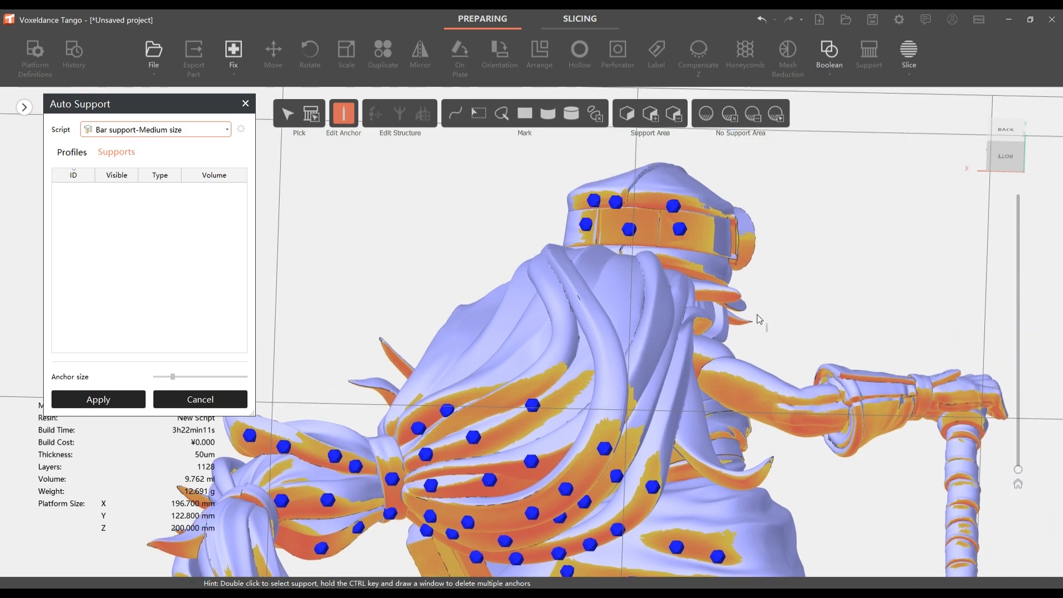
# Step: Place support anchors along the underside of the hammer-holding arm, from the upper arm to the glove cuff and wrist
pyautogui.moveTo(756, 314); pyautogui.dragTo(713, 339, button='right')
pyautogui.click(677, 315)
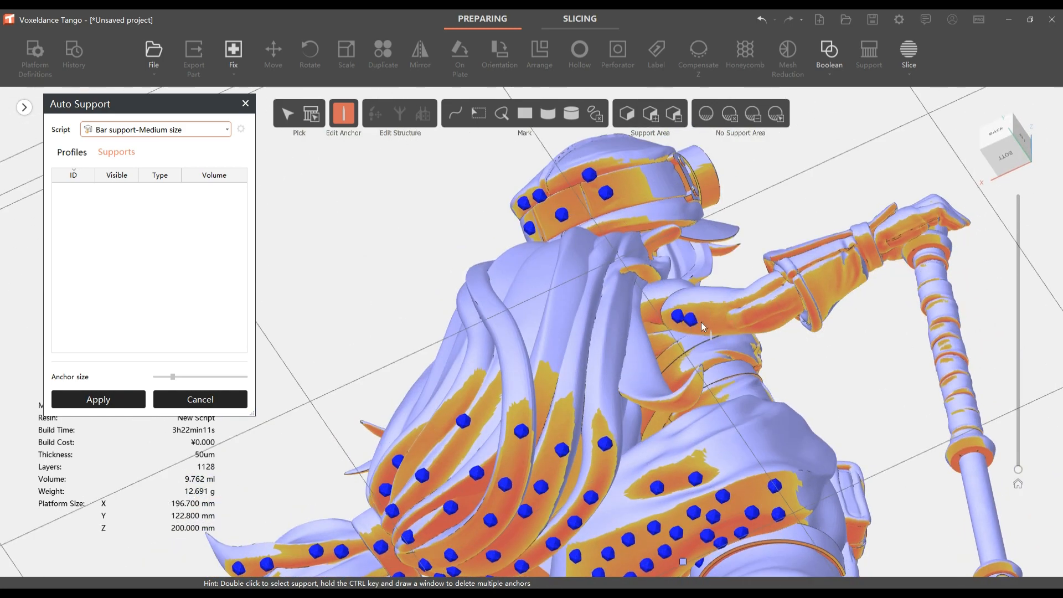
pyautogui.click(710, 321)
pyautogui.click(744, 314)
pyautogui.click(778, 305)
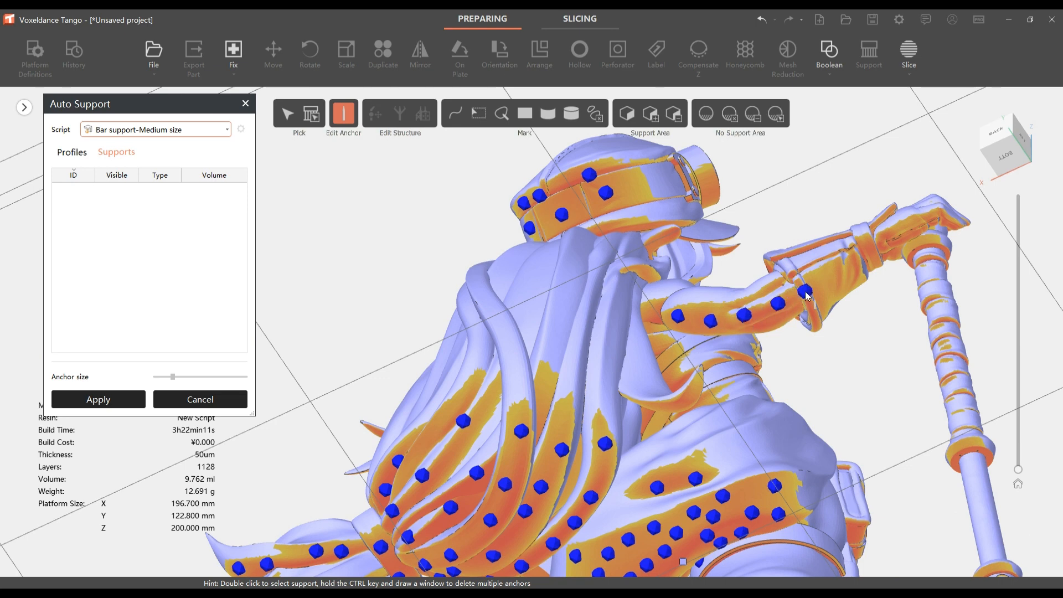
pyautogui.click(842, 265)
pyautogui.click(853, 281)
pyautogui.click(861, 257)
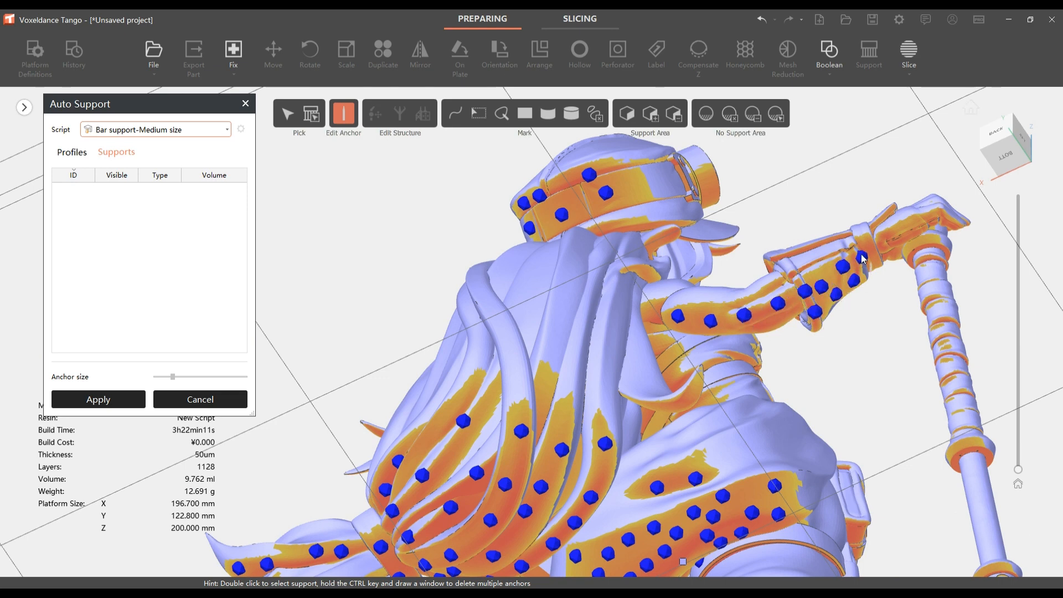
# Step: Generate the supports from the placed anchors with the Bar support-Medium size script
pyautogui.moveTo(951, 390); pyautogui.dragTo(776, 314, button='right')
pyautogui.scroll(-10, 697, 359)
pyautogui.moveTo(691, 356); pyautogui.dragTo(726, 344, button='right')
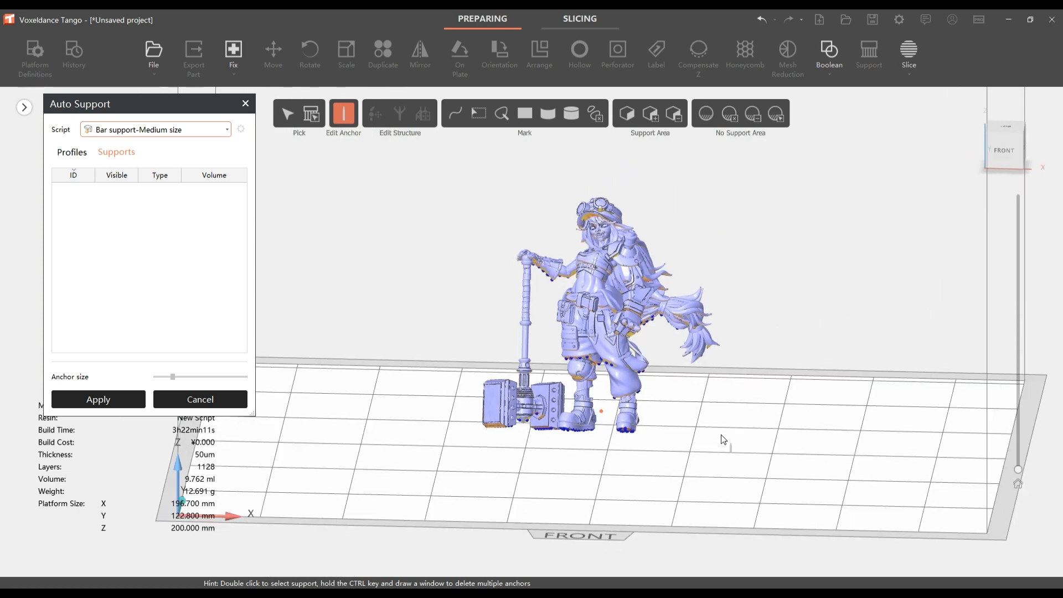
pyautogui.scroll(5, 724, 341)
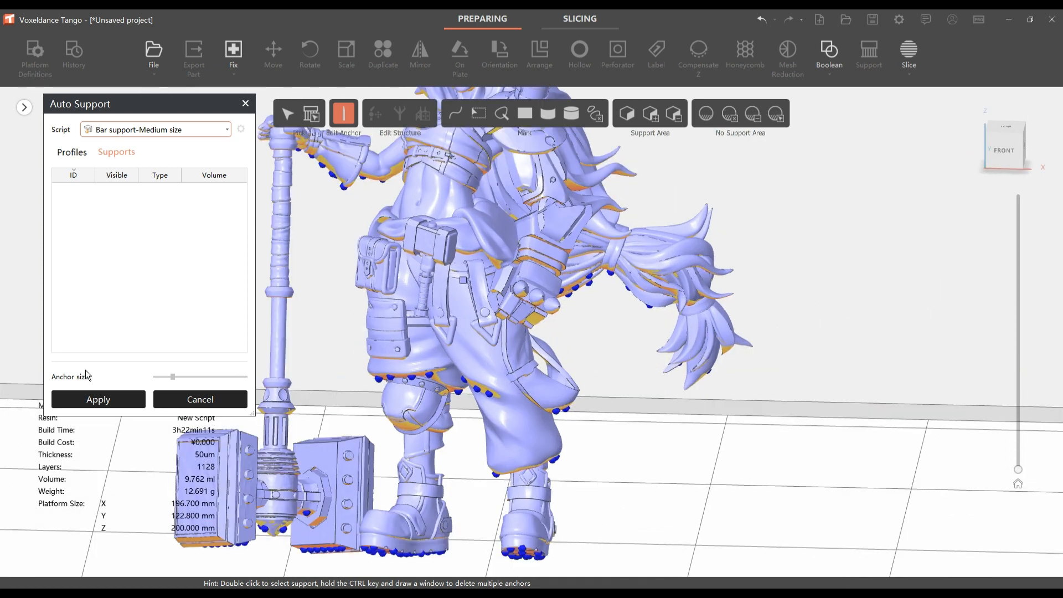
pyautogui.click(121, 402)
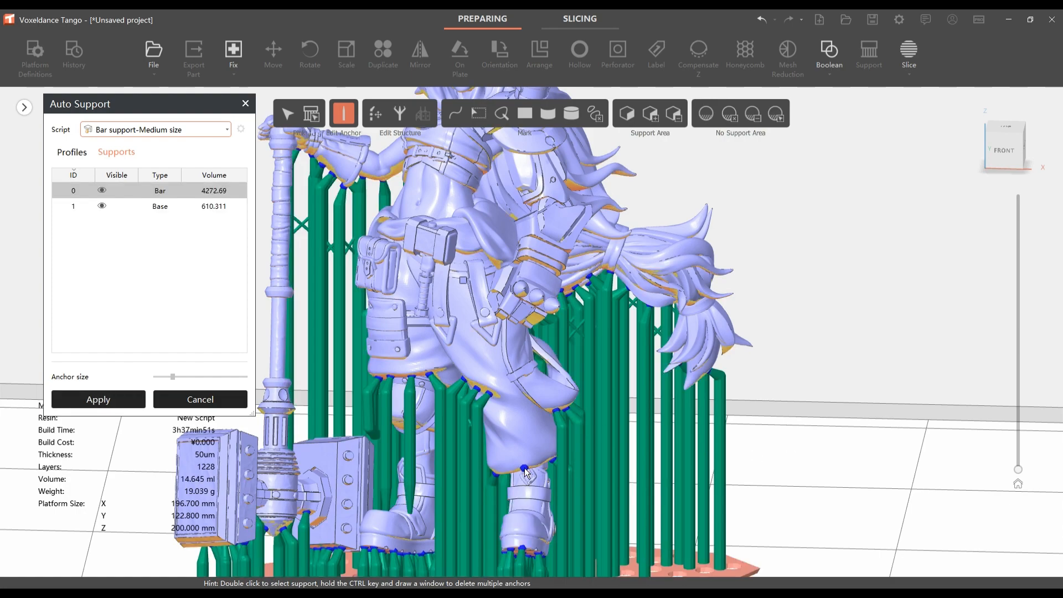
# Step: Add support anchors under the front brim of the cap and around the shoulder away from the hammer
pyautogui.moveTo(522, 467); pyautogui.dragTo(620, 473, button='right')
pyautogui.scroll(-5, 590, 415)
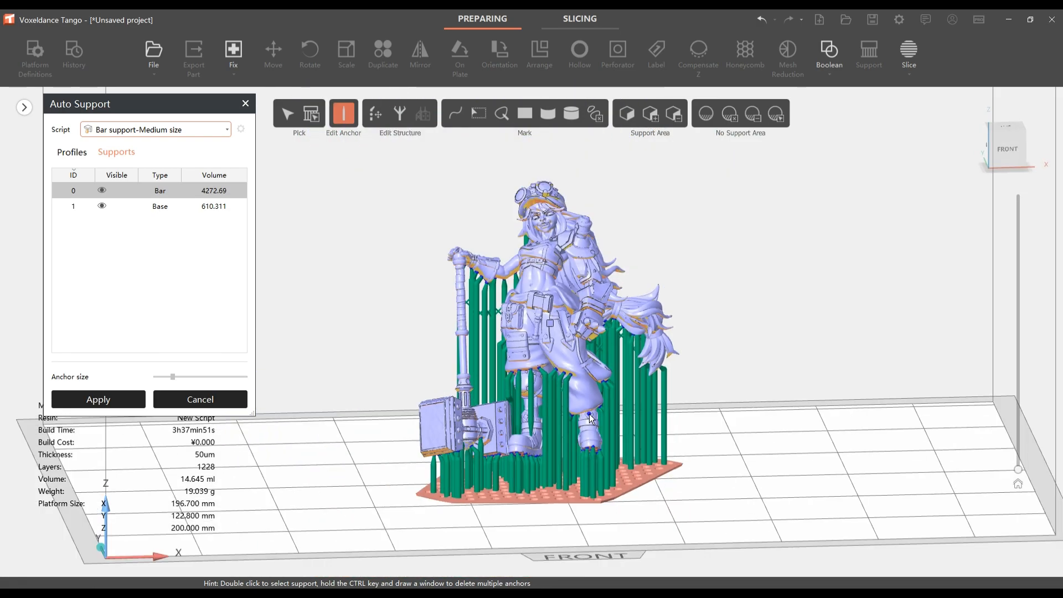
pyautogui.moveTo(616, 409); pyautogui.dragTo(572, 394, button='right')
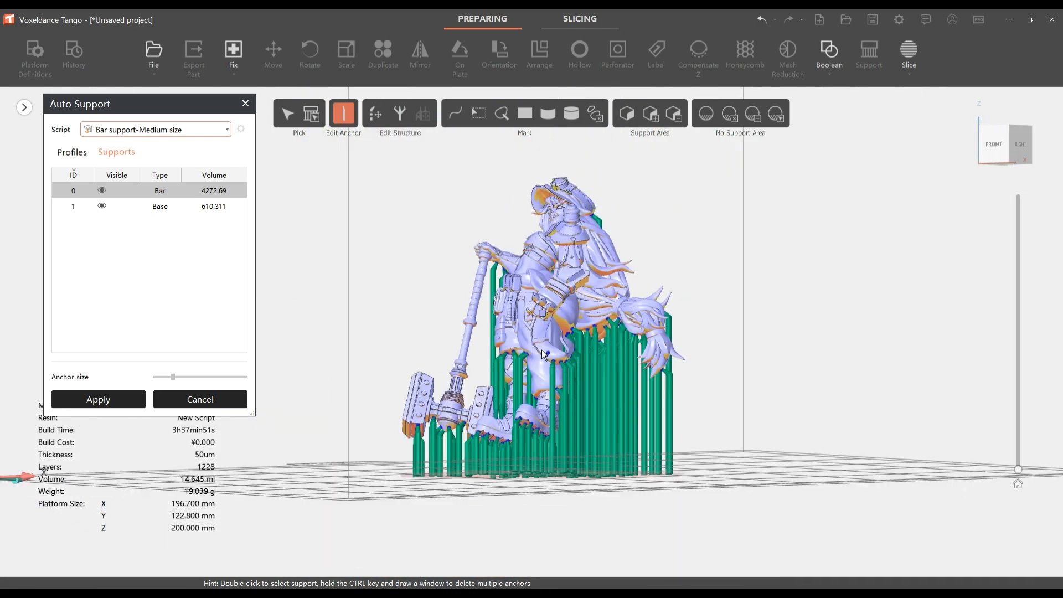
pyautogui.moveTo(543, 353); pyautogui.dragTo(570, 260, button='right')
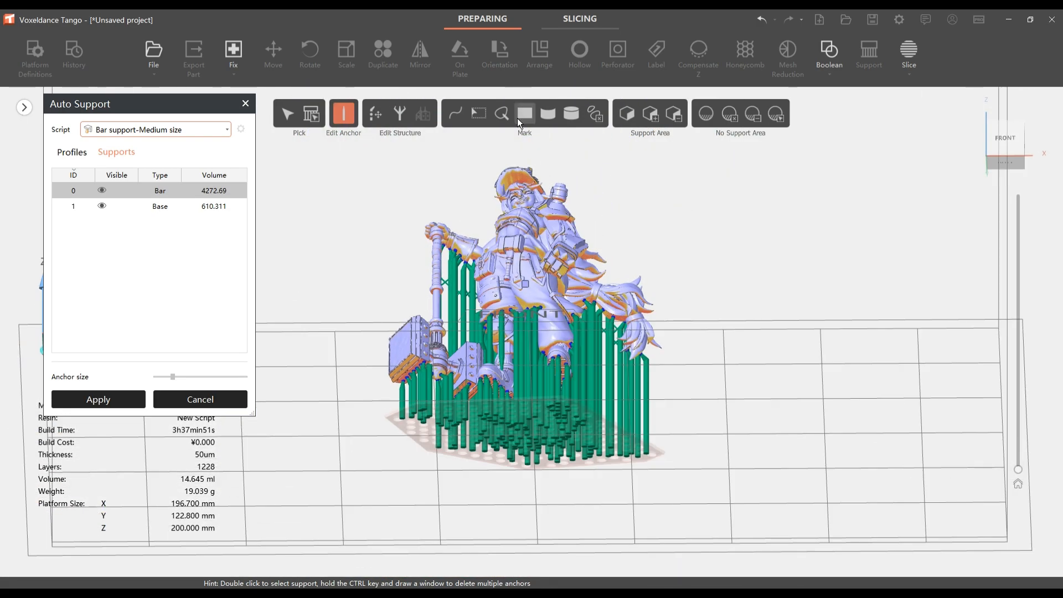
pyautogui.click(524, 169)
pyautogui.click(519, 171)
pyautogui.click(551, 228)
pyautogui.click(553, 219)
pyautogui.click(559, 219)
# Step: Add support anchors to the back hair and the rear underside of the cap
pyautogui.moveTo(550, 389); pyautogui.dragTo(445, 255, button='right')
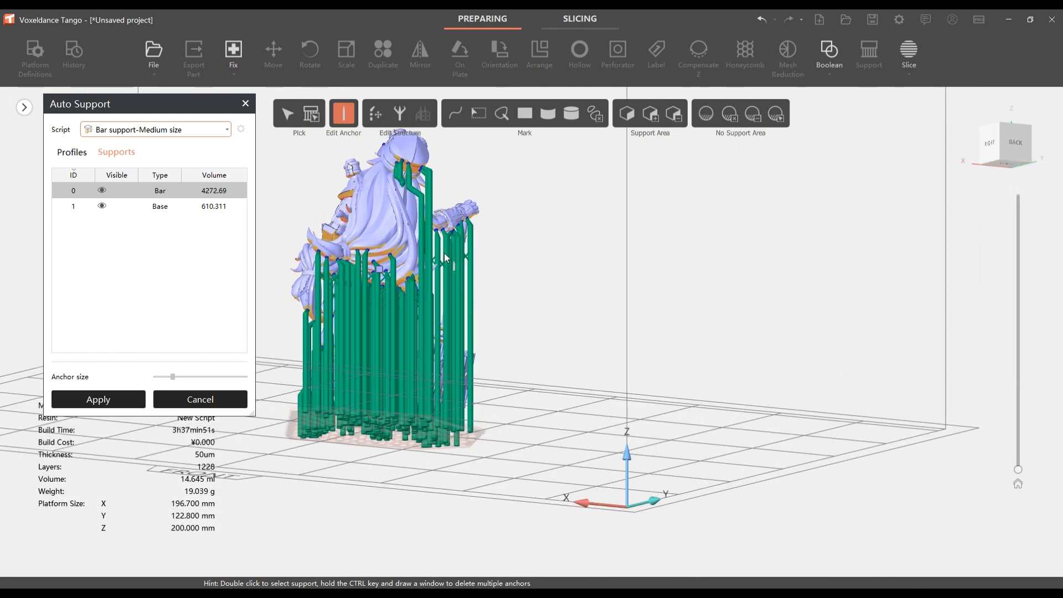
pyautogui.click(391, 234)
pyautogui.click(392, 150)
pyautogui.click(396, 150)
# Step: Add support anchors to the overhangs of the forearm away from the hammer and to the hair edge behind it
pyautogui.moveTo(407, 156); pyautogui.dragTo(348, 198, button='right')
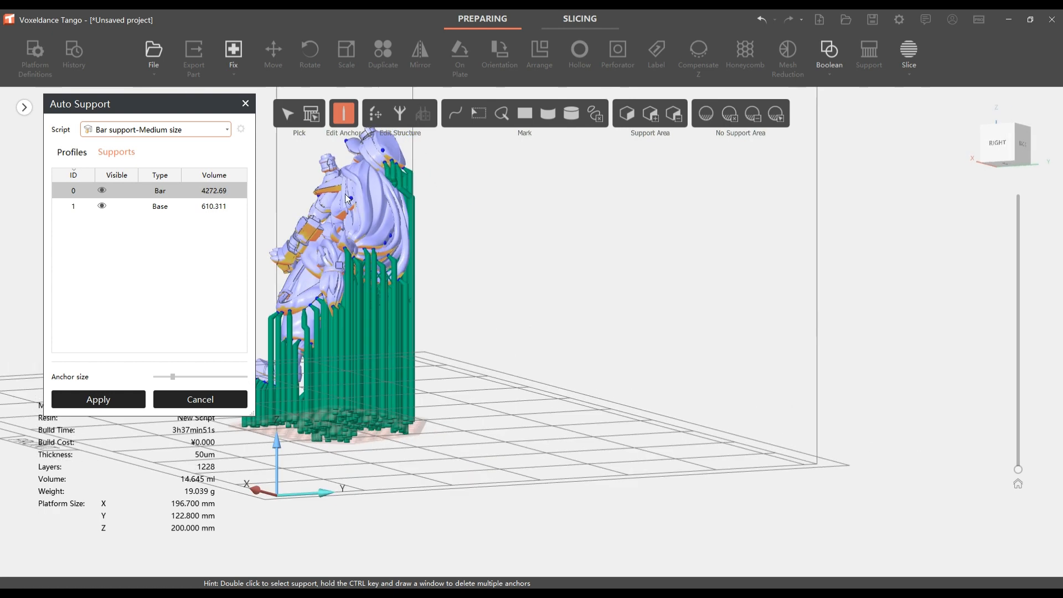
pyautogui.click(306, 232)
pyautogui.click(314, 235)
pyautogui.click(301, 246)
pyautogui.moveTo(323, 325); pyautogui.dragTo(309, 353, button='right')
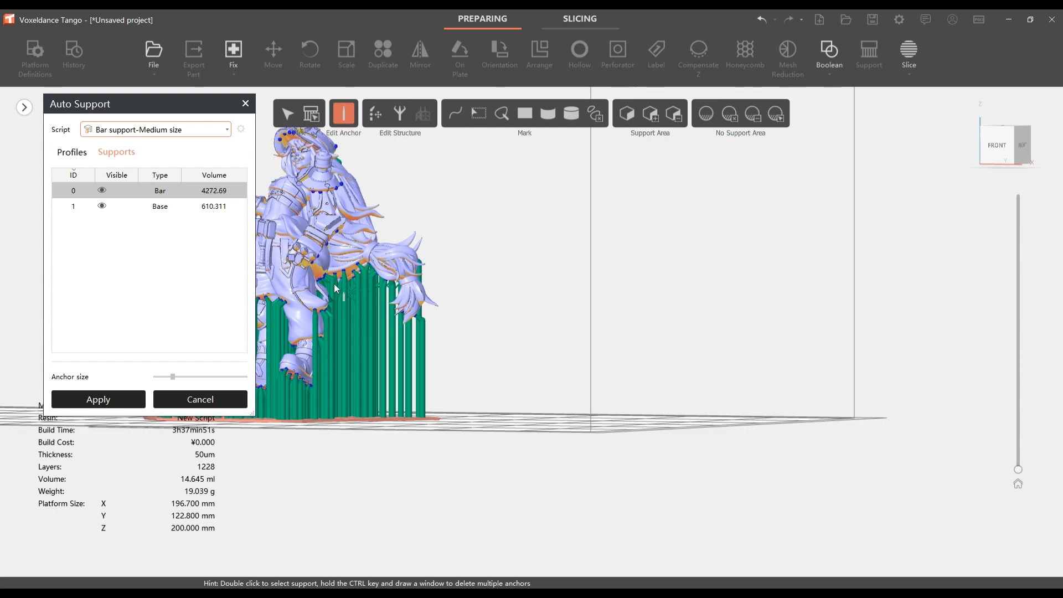
pyautogui.click(338, 257)
pyautogui.click(344, 258)
# Step: Add support anchors to the hammer shaft and regenerate the supports with the added anchors
pyautogui.moveTo(330, 274); pyautogui.dragTo(602, 263, button='right')
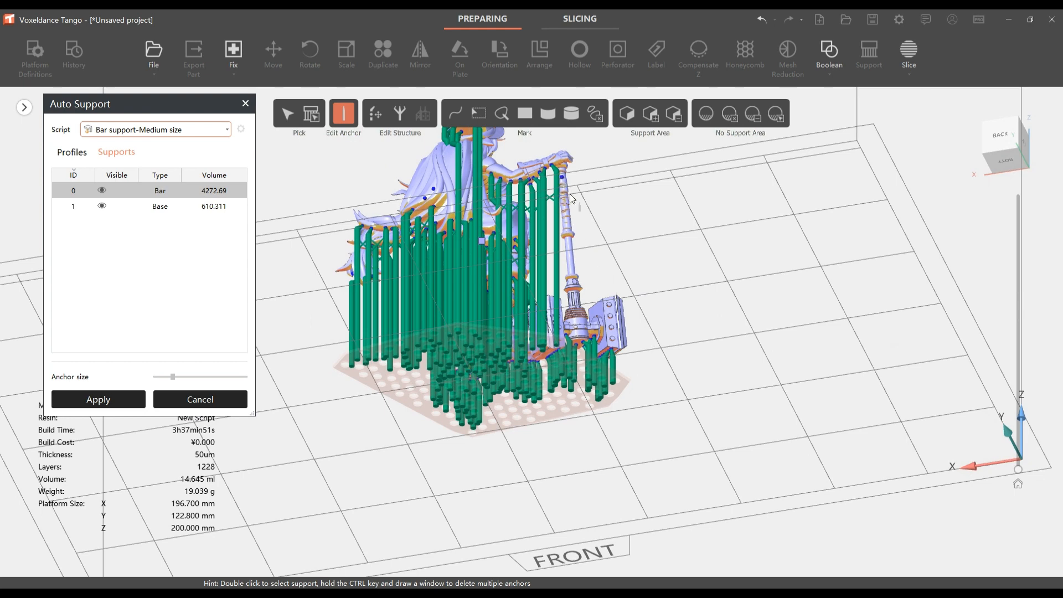
pyautogui.click(569, 246)
pyautogui.click(570, 255)
pyautogui.moveTo(596, 354); pyautogui.dragTo(429, 436, button='right')
pyautogui.click(99, 399)
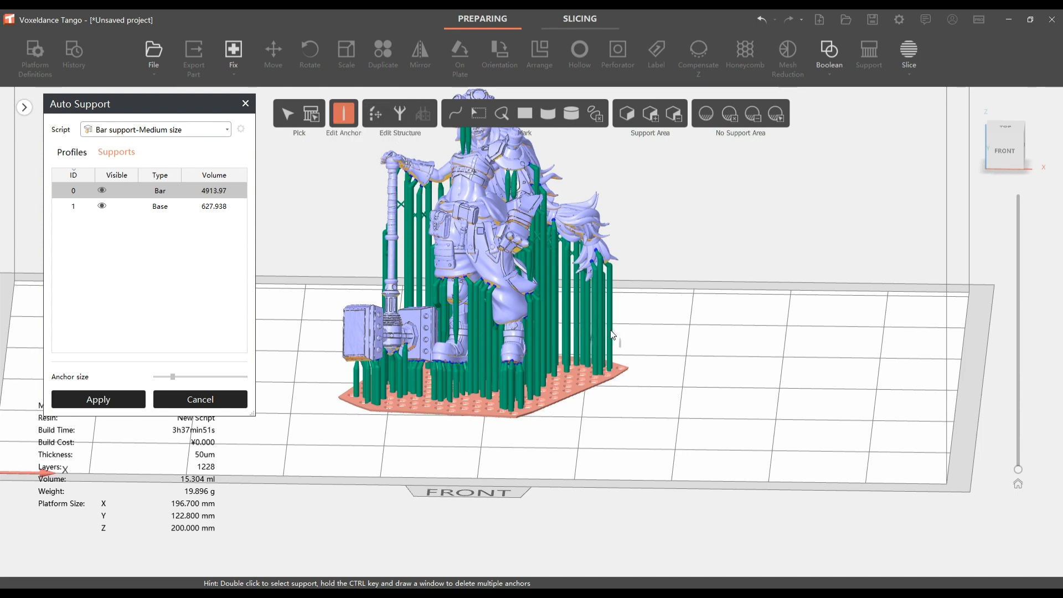
# Step: Switch from anchor editing to moving support structures, discarding the unapplied anchor changes, and bring the supports under the ponytail into view
pyautogui.scroll(7, 615, 331)
pyautogui.scroll(-1, 620, 323)
pyautogui.moveTo(620, 323); pyautogui.dragTo(513, 279, button='right')
pyautogui.moveTo(513, 279); pyautogui.dragTo(517, 370, button='middle')
pyautogui.moveTo(517, 370); pyautogui.dragTo(565, 363, button='right')
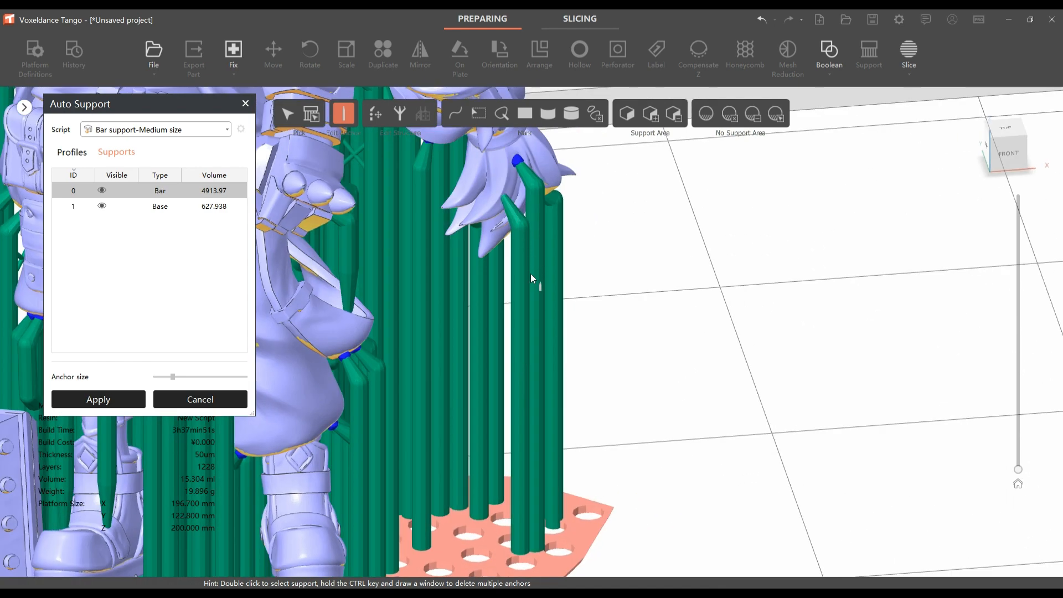
pyautogui.moveTo(533, 280); pyautogui.dragTo(361, 129, button='right')
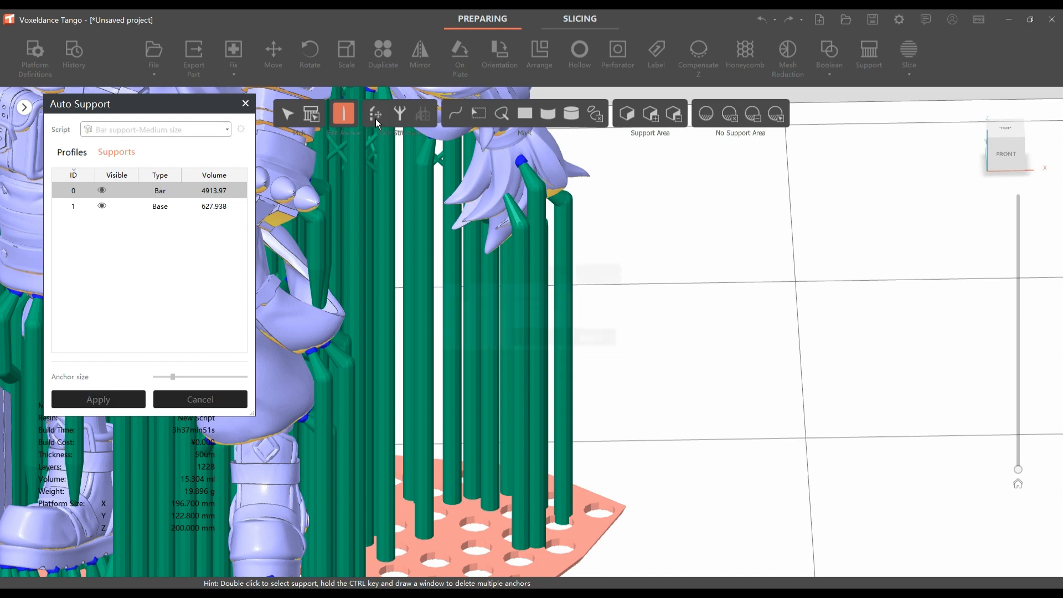
pyautogui.click(375, 117)
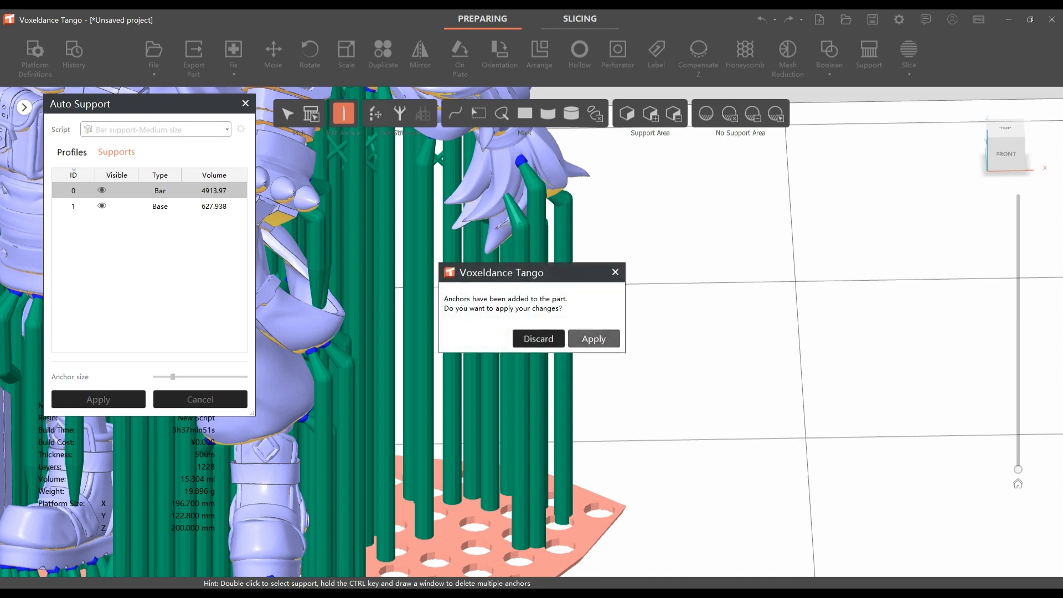
pyautogui.click(535, 338)
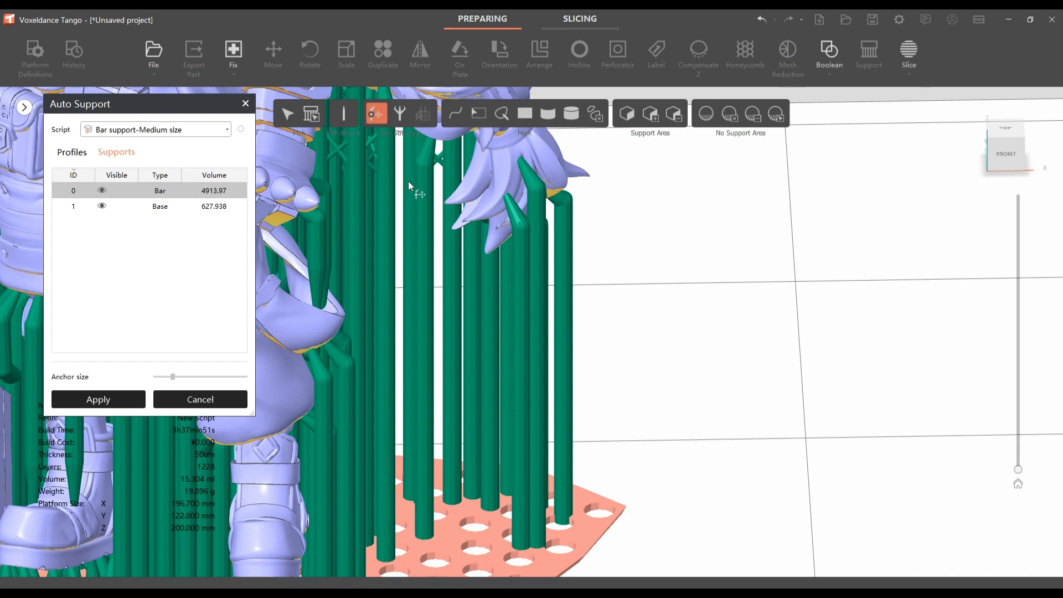
pyautogui.scroll(-4, 410, 189)
pyautogui.moveTo(389, 257); pyautogui.dragTo(385, 264, button='right')
pyautogui.moveTo(385, 264); pyautogui.dragTo(474, 351, button='middle')
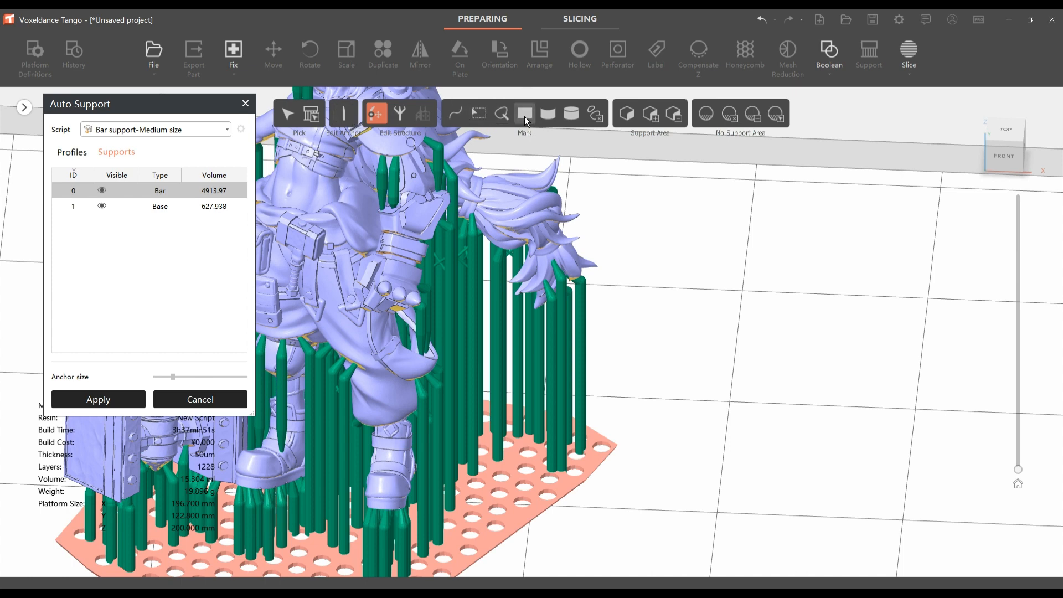
# Step: Mark the ponytail's surface with a rectangular selection and clear the marking again
pyautogui.click(479, 113)
pyautogui.moveTo(651, 455); pyautogui.dragTo(462, 237)
pyautogui.moveTo(708, 301); pyautogui.dragTo(439, 163)
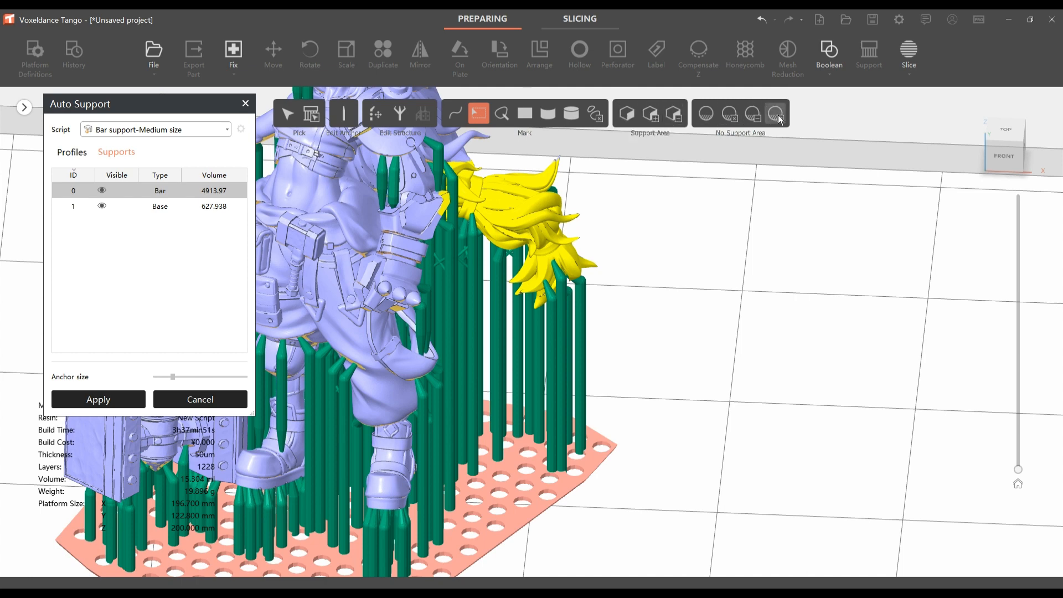
pyautogui.click(596, 119)
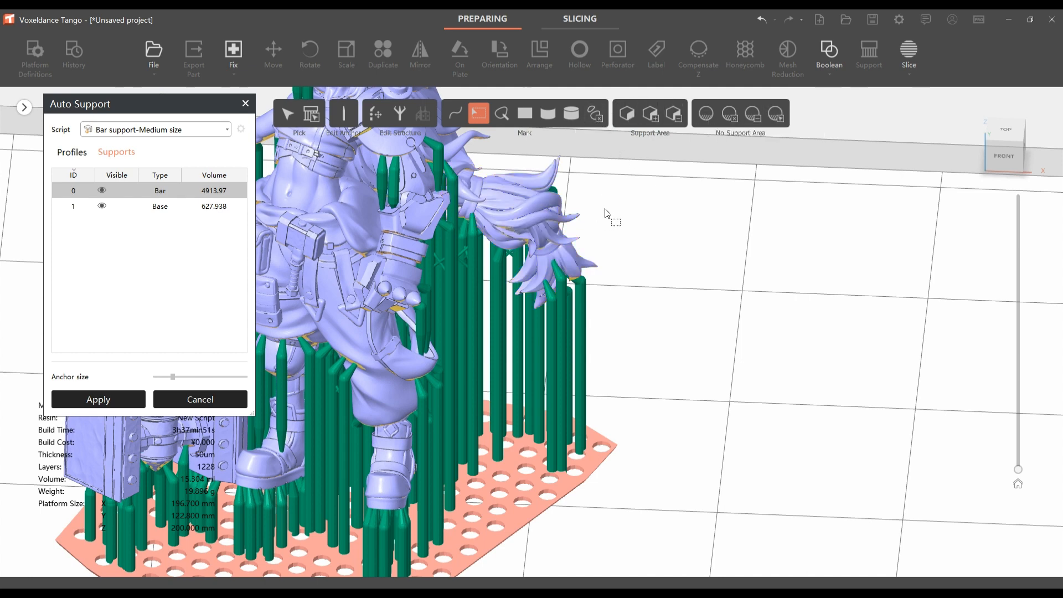
# Step: Add branches from the bar supports under the ponytail to nearby overhangs on the hair's underside
pyautogui.click(402, 117)
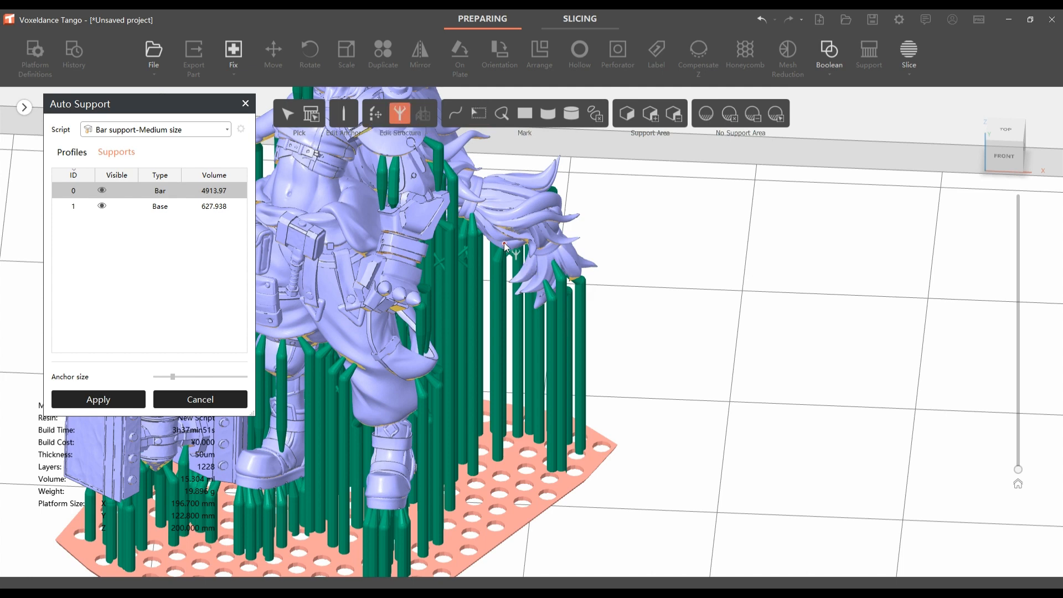
pyautogui.click(495, 275)
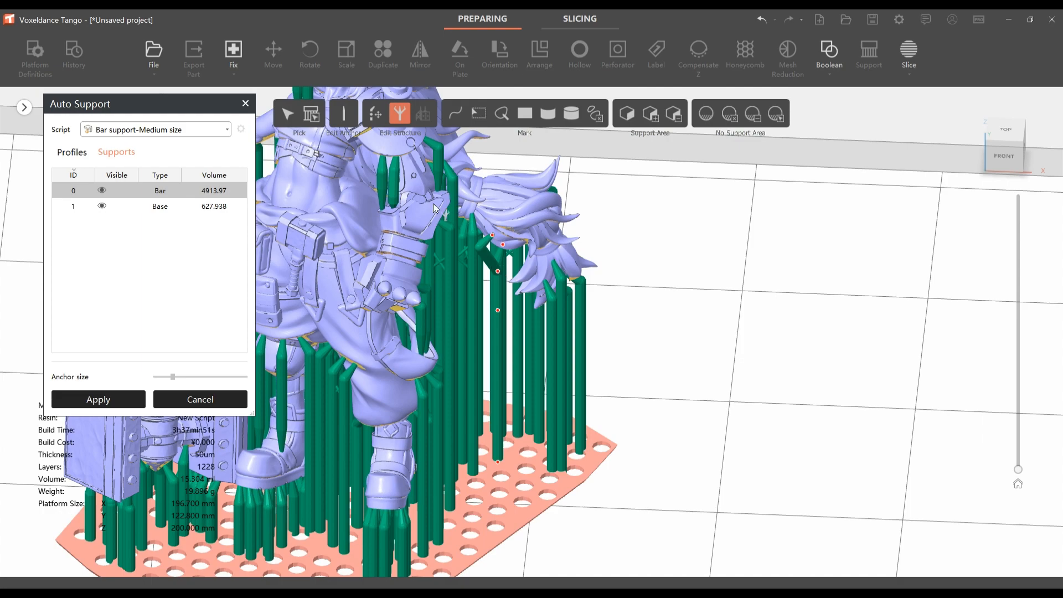
pyautogui.moveTo(536, 308); pyautogui.dragTo(578, 301, button='right')
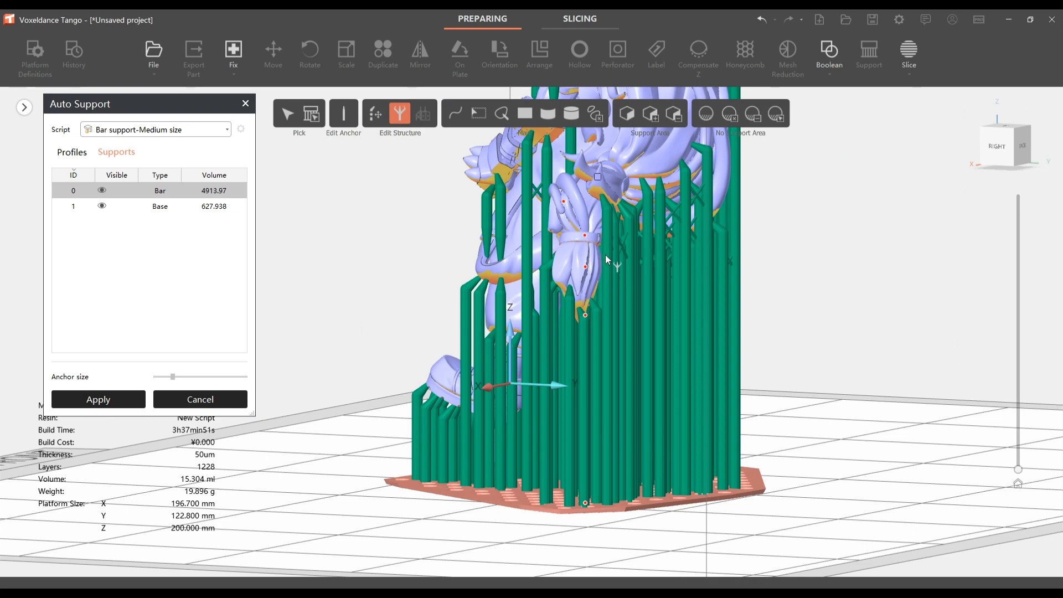
pyautogui.moveTo(604, 244); pyautogui.dragTo(605, 215, button='right')
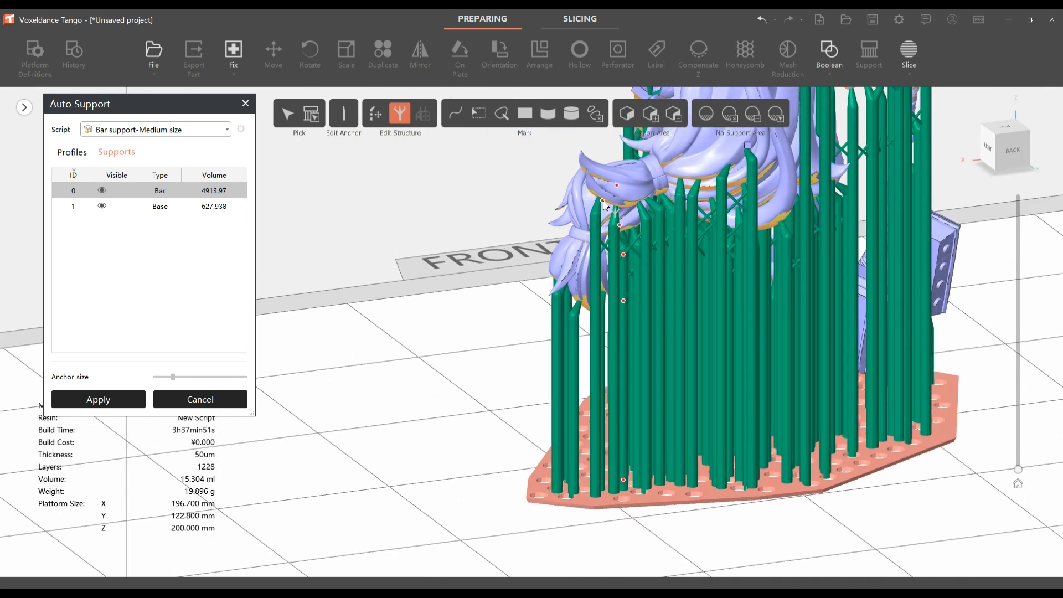
pyautogui.click(620, 237)
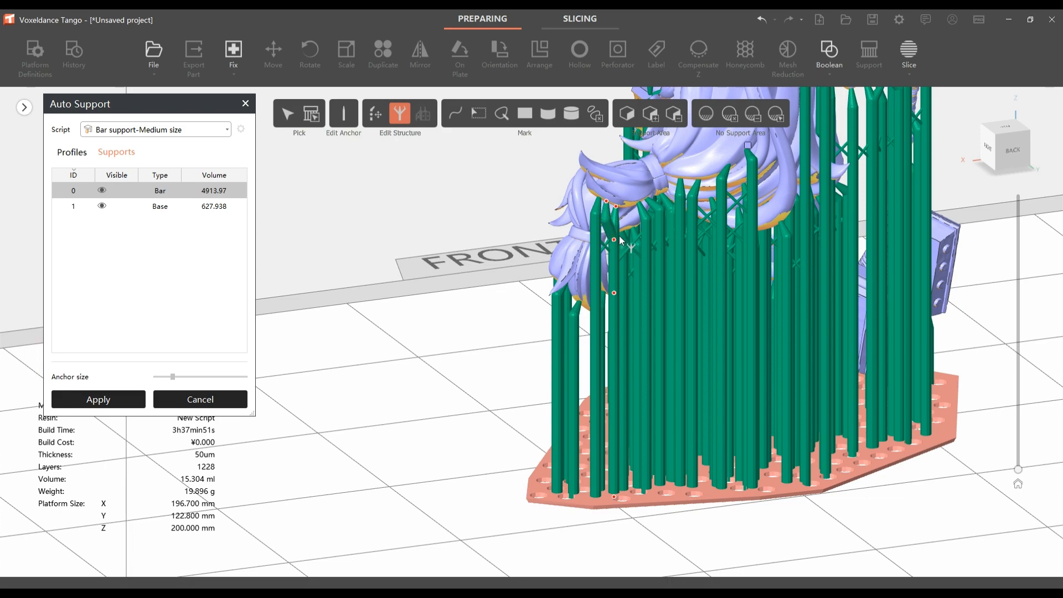
pyautogui.click(628, 207)
pyautogui.moveTo(645, 228); pyautogui.dragTo(655, 290, button='right')
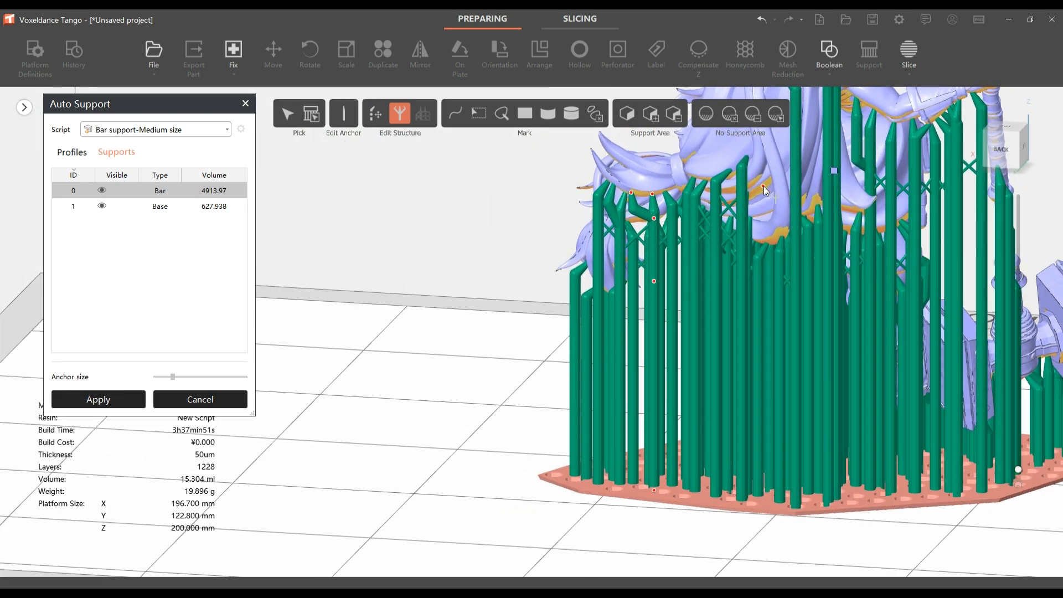
# Step: Add five branches linking points along the hammer head's bottom face to the bar supports beneath it
pyautogui.moveTo(787, 272); pyautogui.dragTo(588, 297, button='right')
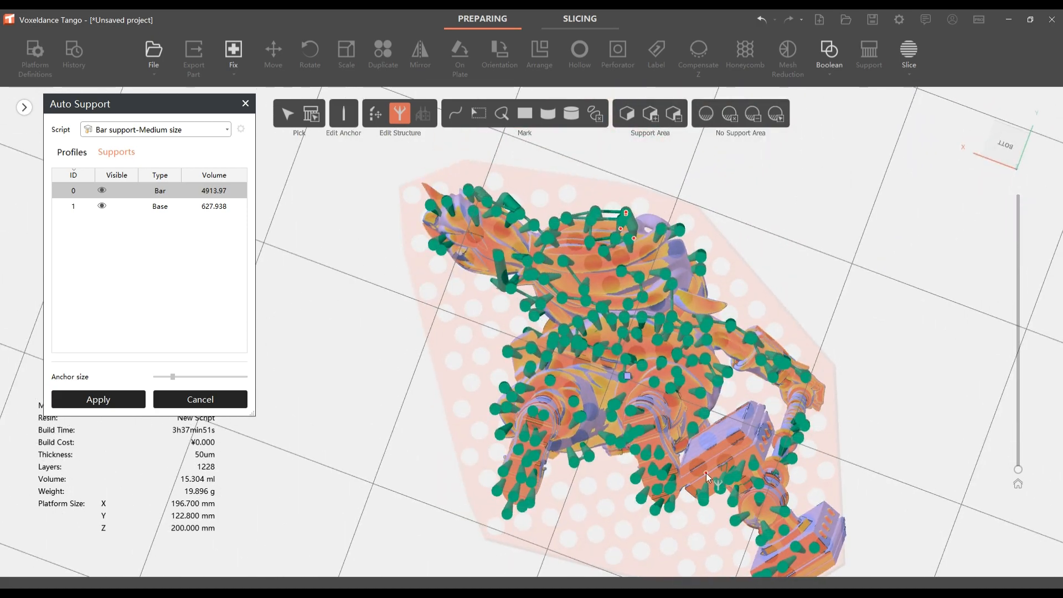
pyautogui.moveTo(706, 473); pyautogui.dragTo(723, 260, button='right')
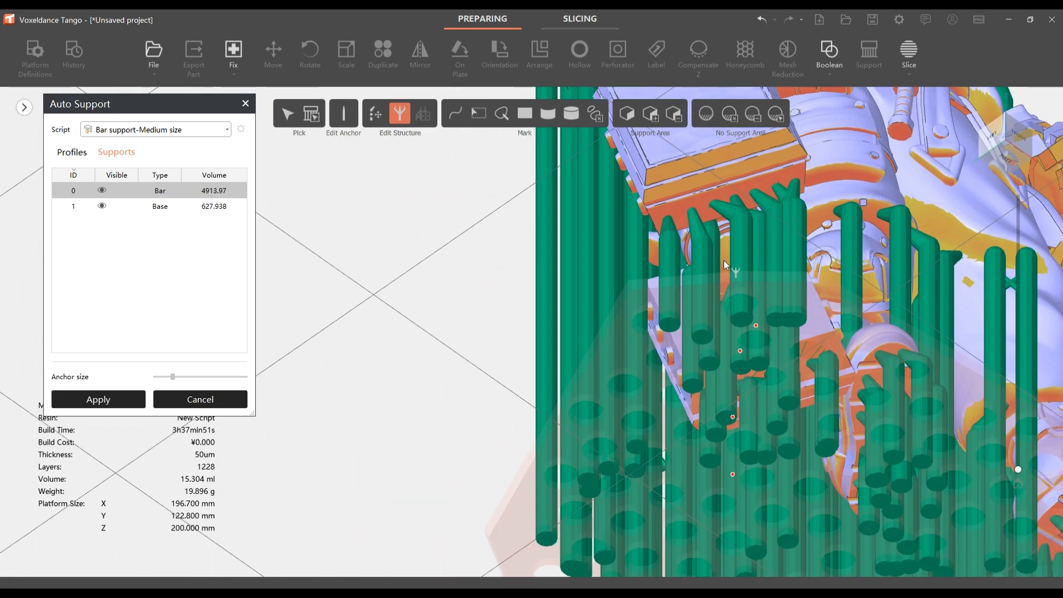
pyautogui.click(658, 194)
pyautogui.click(670, 240)
pyautogui.click(683, 184)
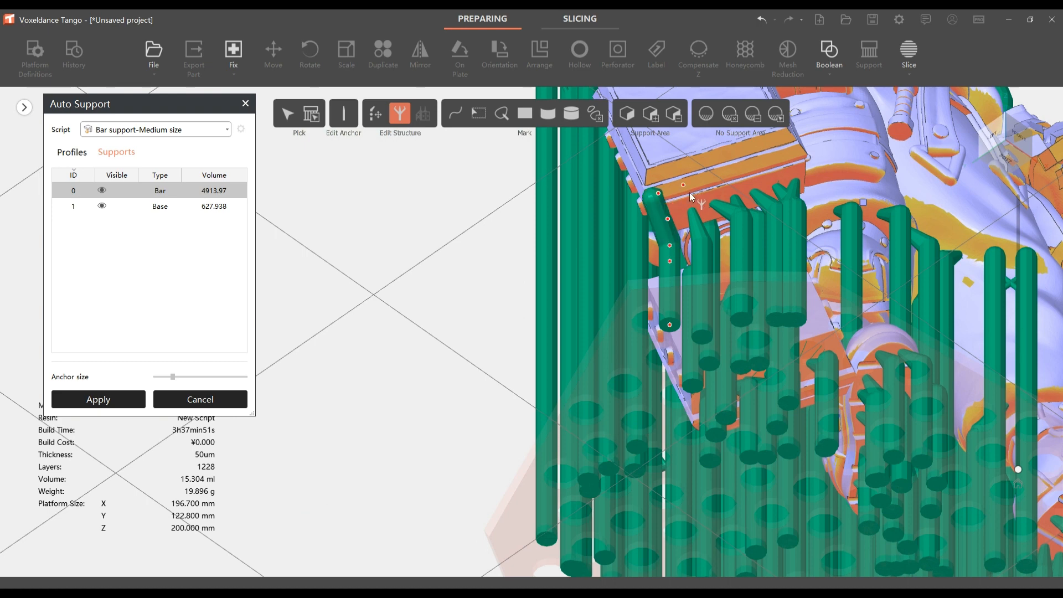
pyautogui.click(705, 239)
pyautogui.click(723, 176)
pyautogui.click(742, 228)
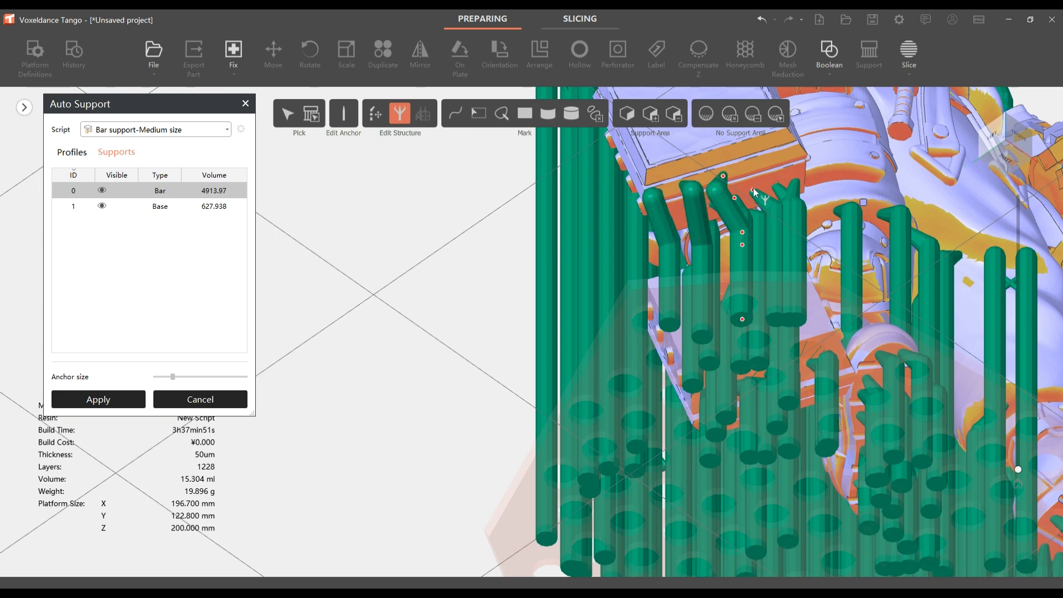
pyautogui.click(752, 169)
pyautogui.click(776, 210)
pyautogui.click(781, 156)
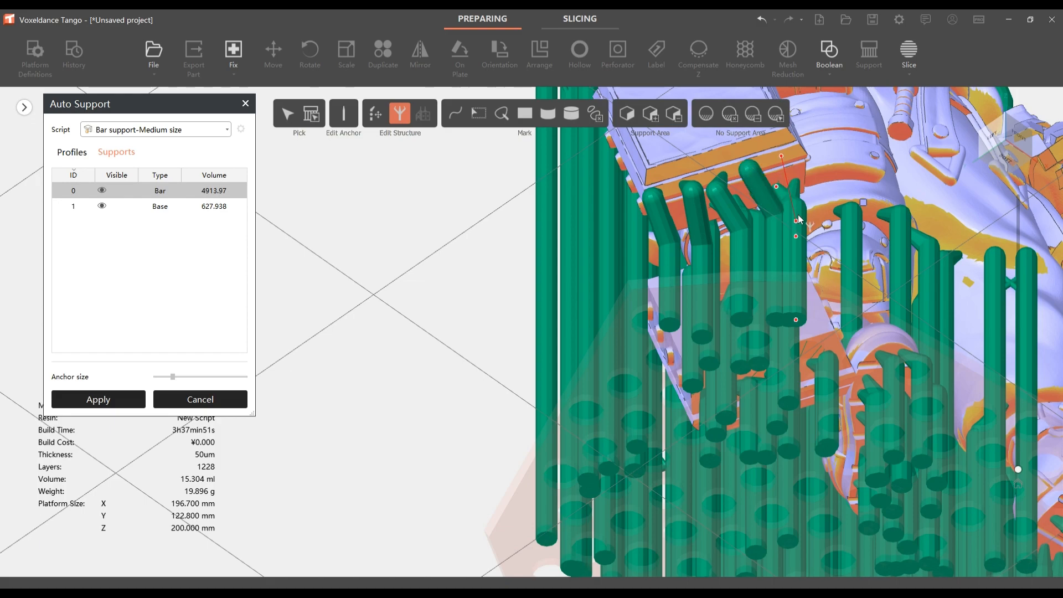
pyautogui.click(795, 212)
# Step: Examine the branched supports around the whole figure, including the hammer head and ponytail, from the front
pyautogui.moveTo(846, 254); pyautogui.dragTo(901, 127, button='right')
pyautogui.scroll(-3, 712, 355)
pyautogui.moveTo(571, 308); pyautogui.dragTo(626, 294, button='right')
pyautogui.scroll(-4, 640, 318)
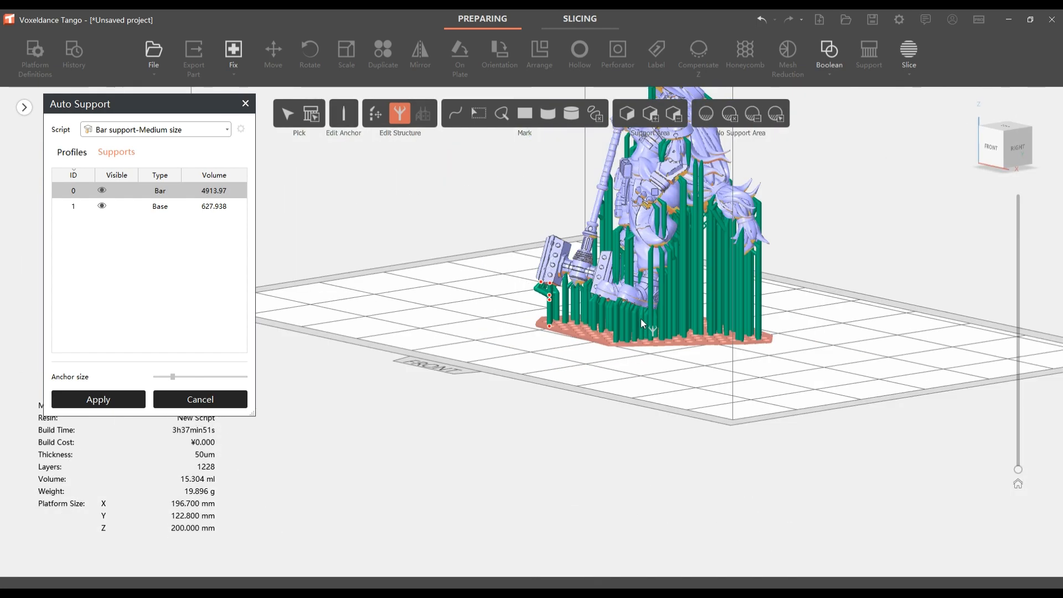
pyautogui.moveTo(640, 318); pyautogui.dragTo(602, 443, button='middle')
pyautogui.moveTo(602, 444); pyautogui.dragTo(762, 450, button='right')
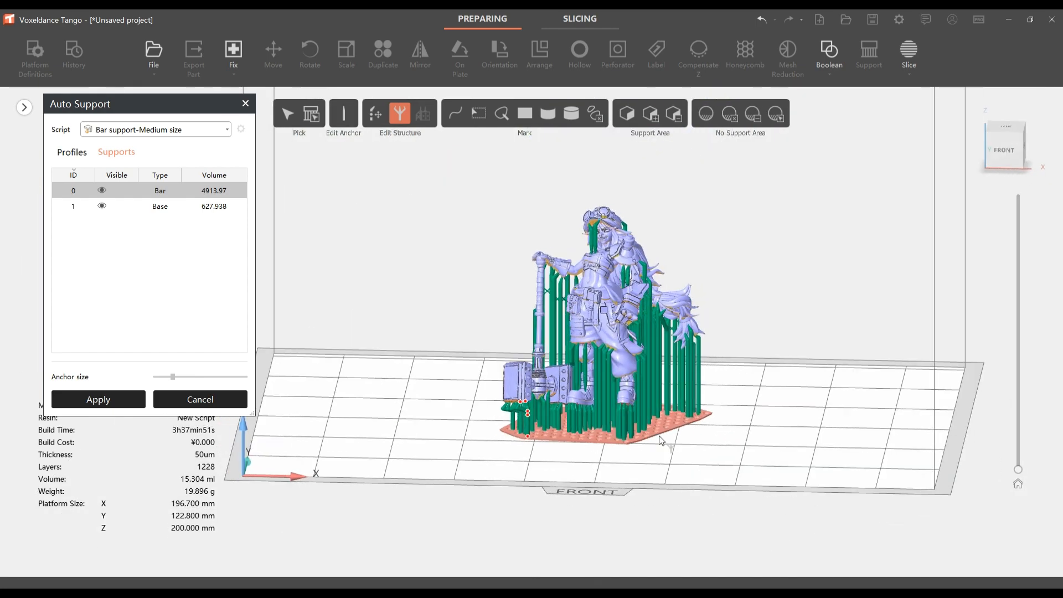
pyautogui.scroll(6, 656, 421)
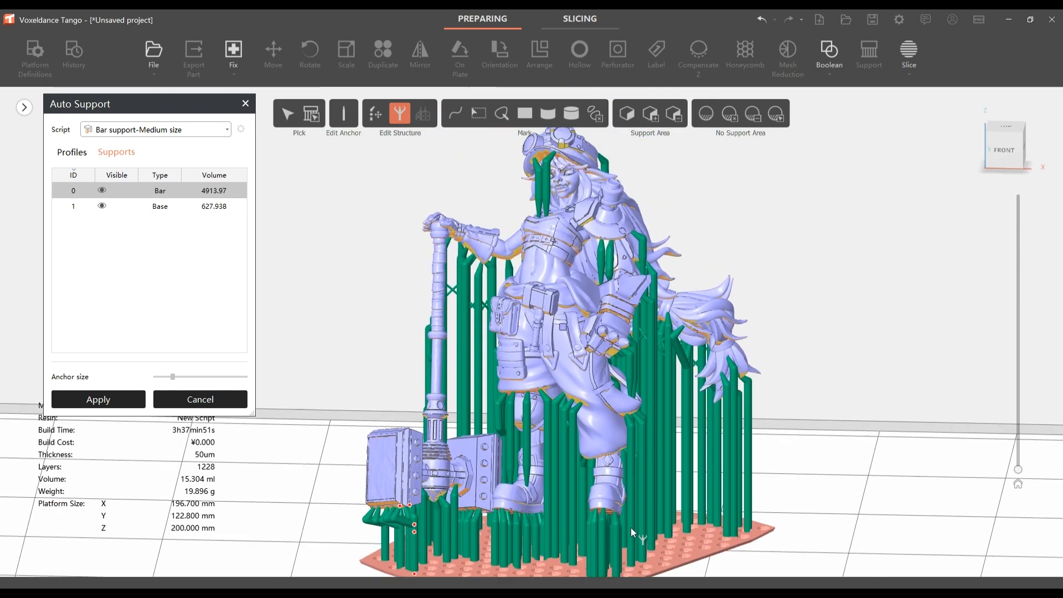
pyautogui.moveTo(671, 421); pyautogui.dragTo(699, 417, button='right')
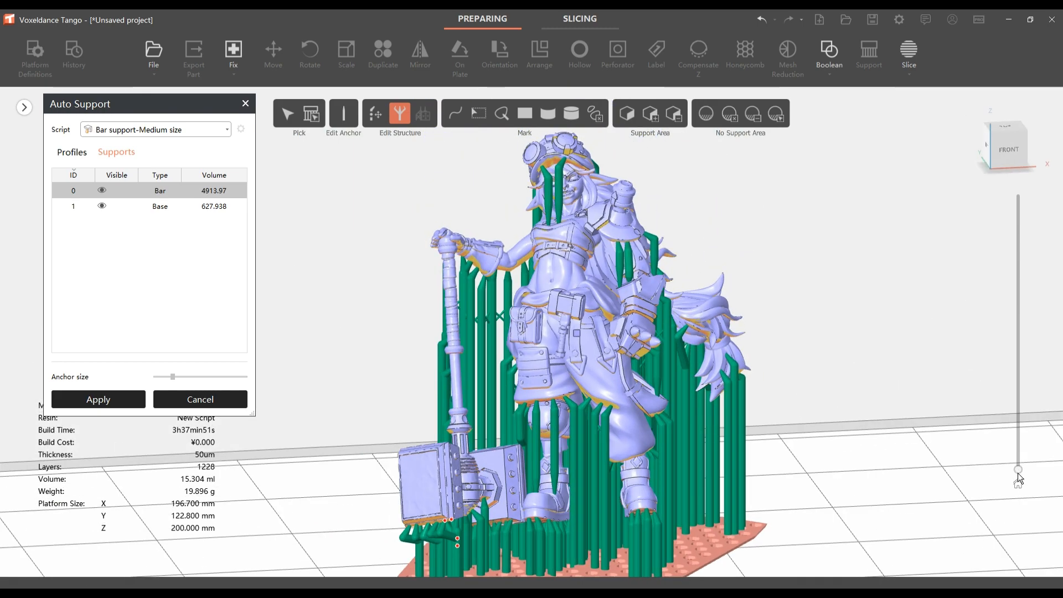
pyautogui.moveTo(1020, 477); pyautogui.dragTo(1043, 499)
pyautogui.moveTo(963, 455); pyautogui.dragTo(913, 442, button='right')
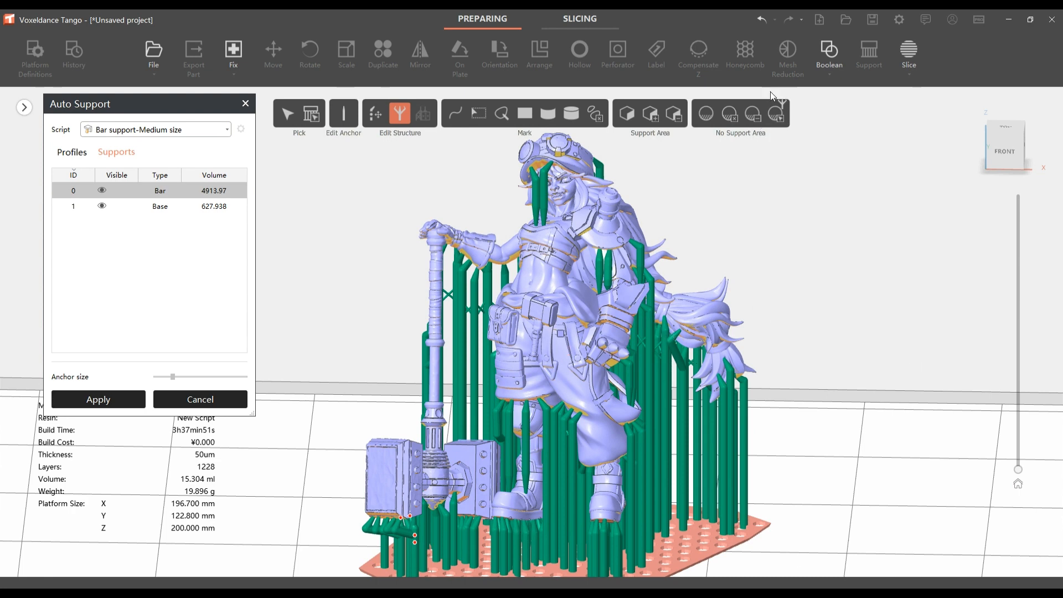
# Step: Switch to part picking, deselect the figure and its supports, and select the figure again
pyautogui.click(313, 118)
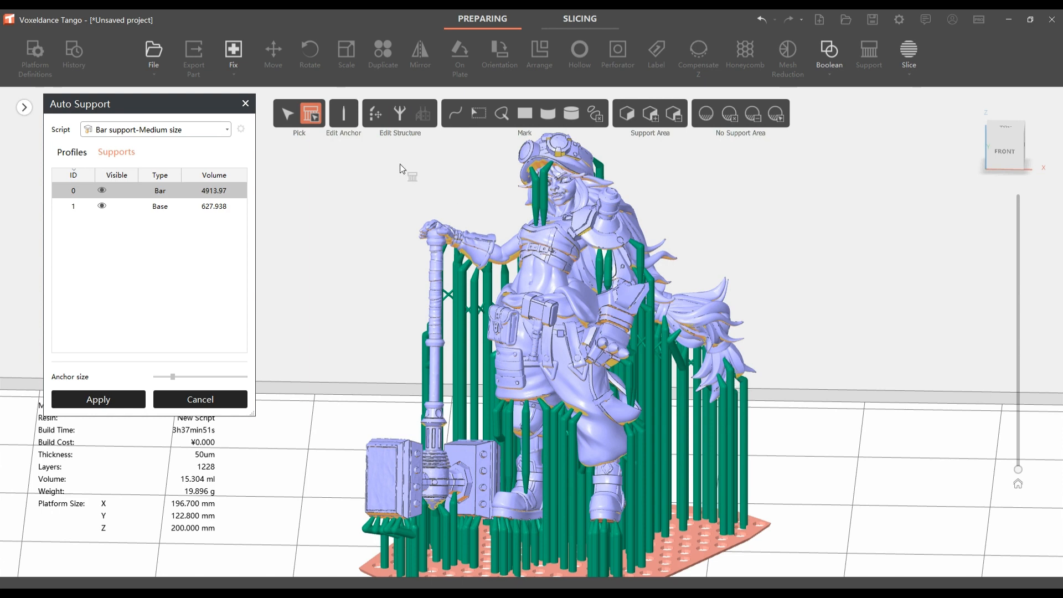
pyautogui.click(291, 115)
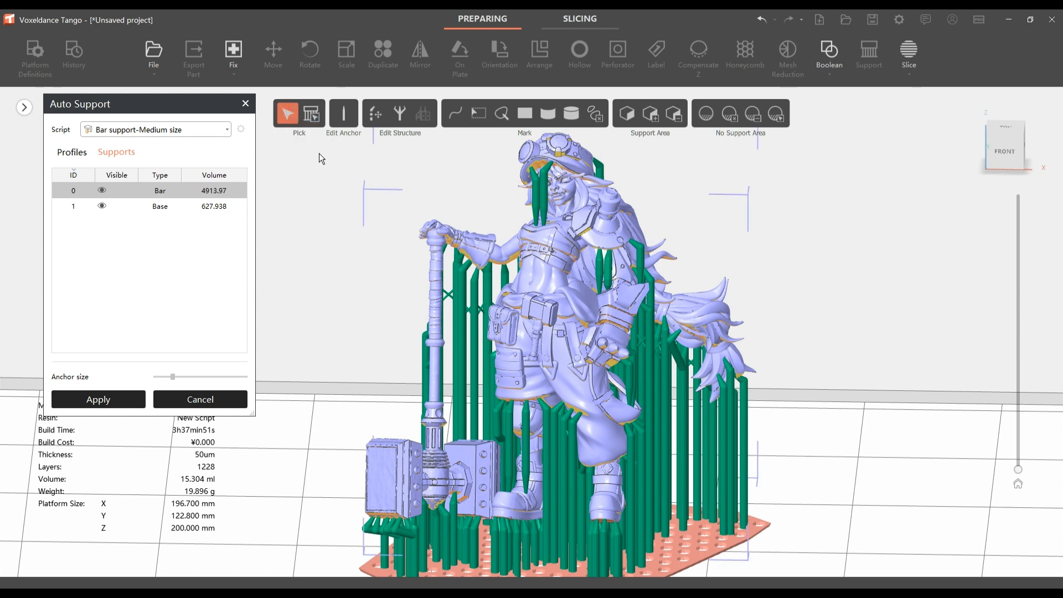
pyautogui.click(725, 464)
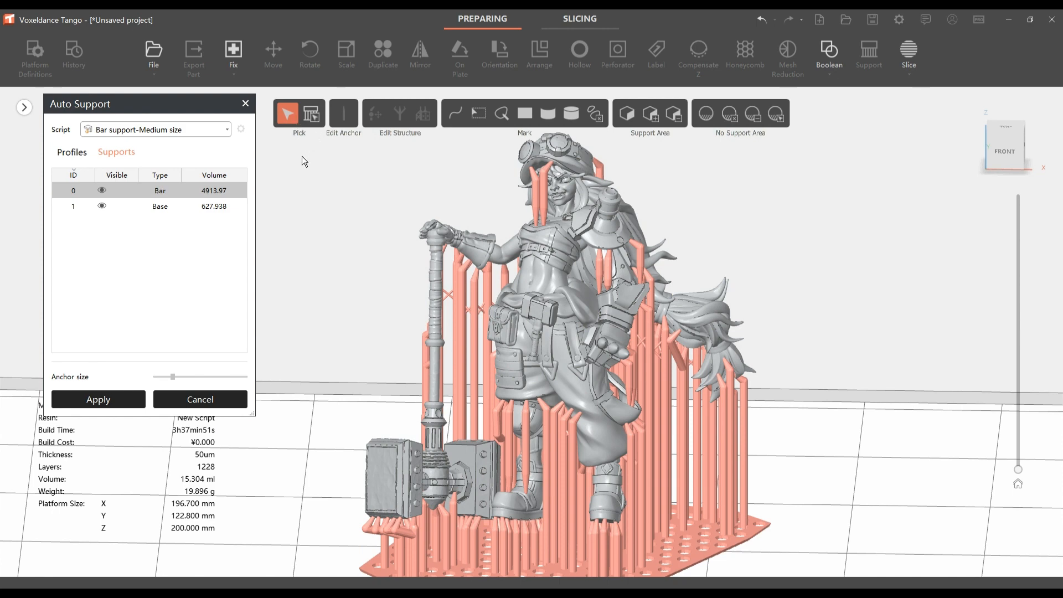
pyautogui.click(179, 227)
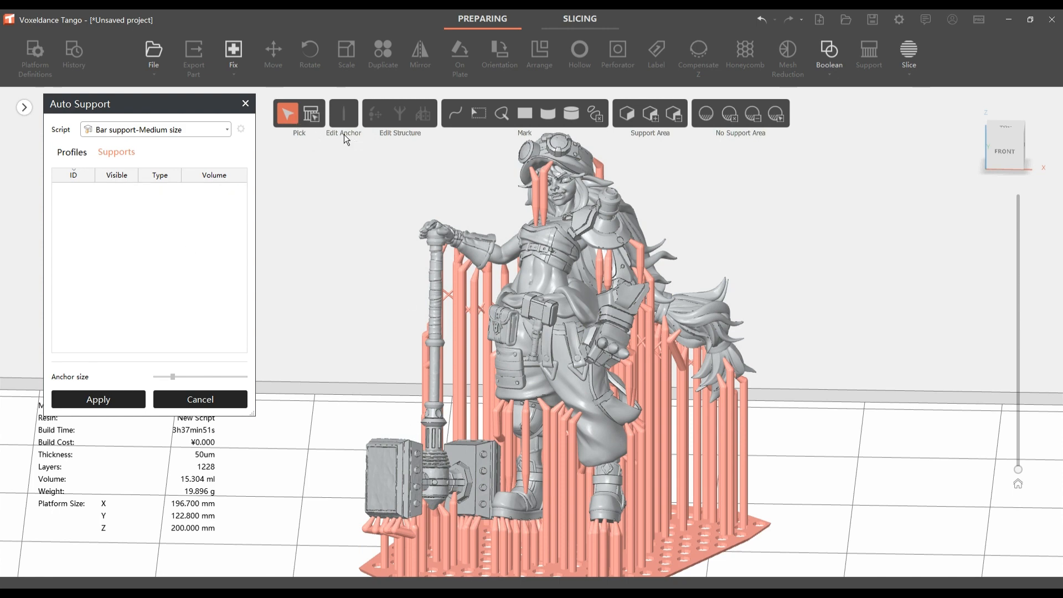
pyautogui.moveTo(764, 421); pyautogui.dragTo(471, 345, button='right')
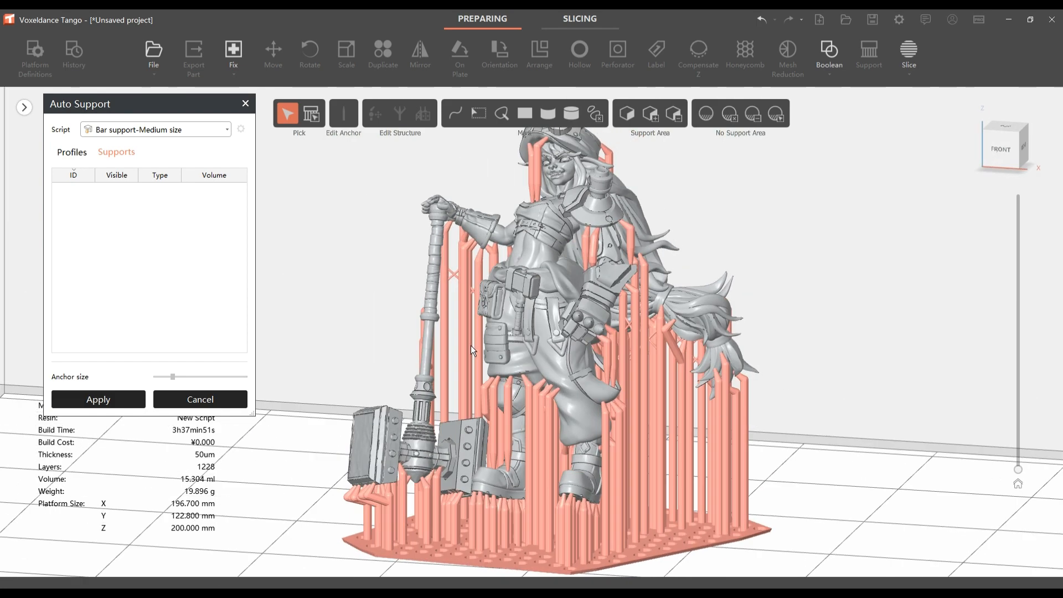
pyautogui.click(526, 319)
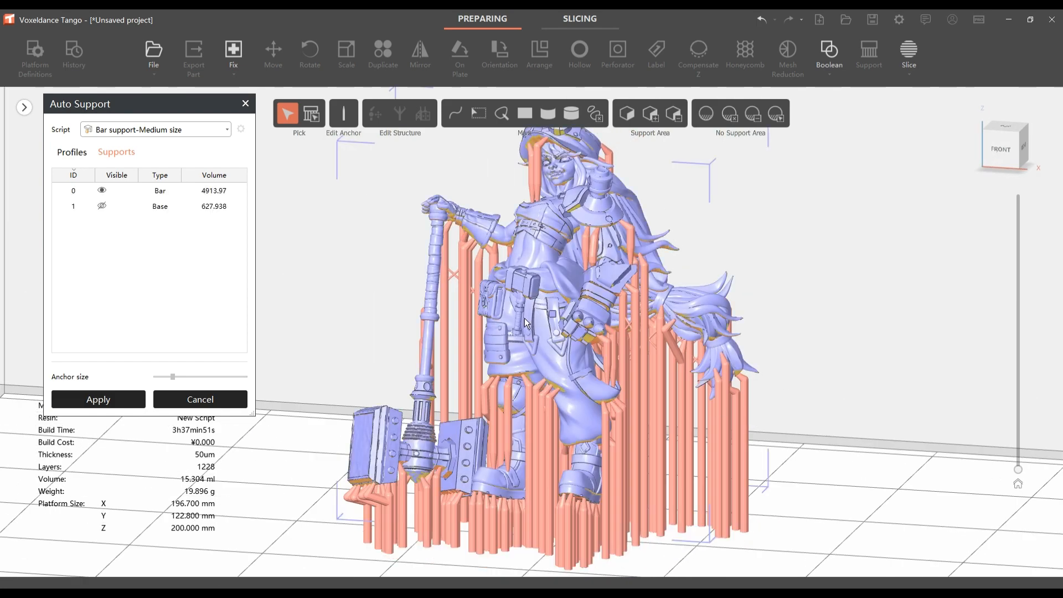
# Step: Switch to support picking and select the figure's bar supports directly in the scene
pyautogui.click(314, 115)
pyautogui.scroll(5, 595, 436)
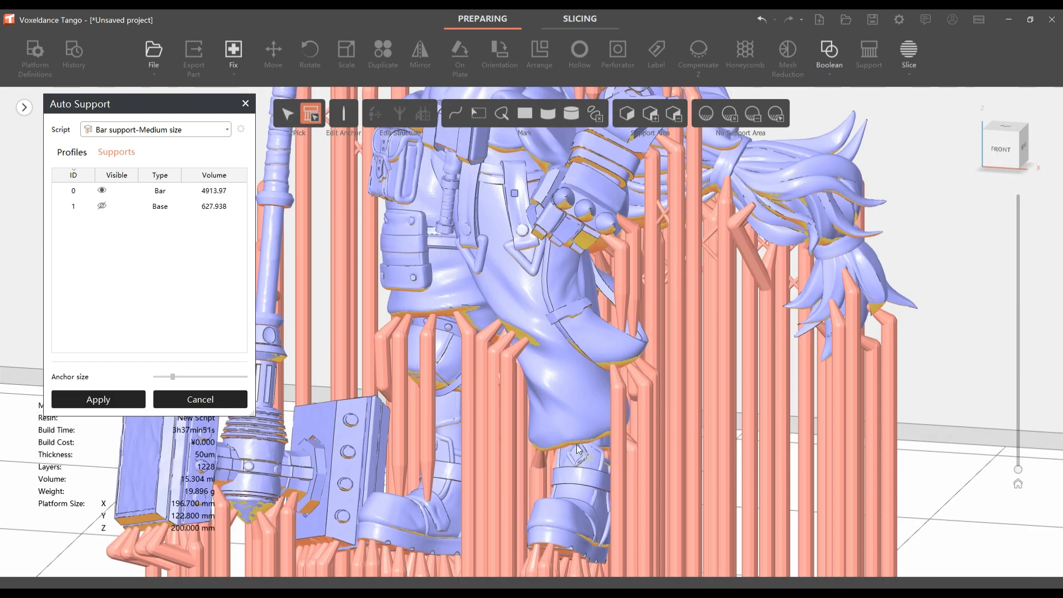
pyautogui.click(507, 376)
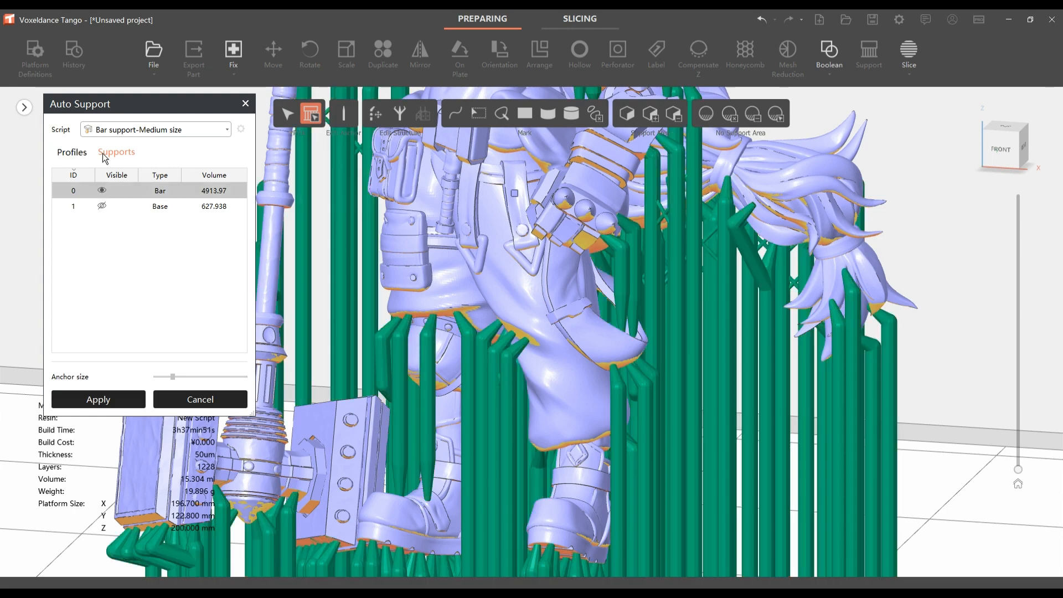
# Step: Hide the base and the bar supports, and turn the figure to expose its underside
pyautogui.click(102, 206)
pyautogui.scroll(-3, 320, 359)
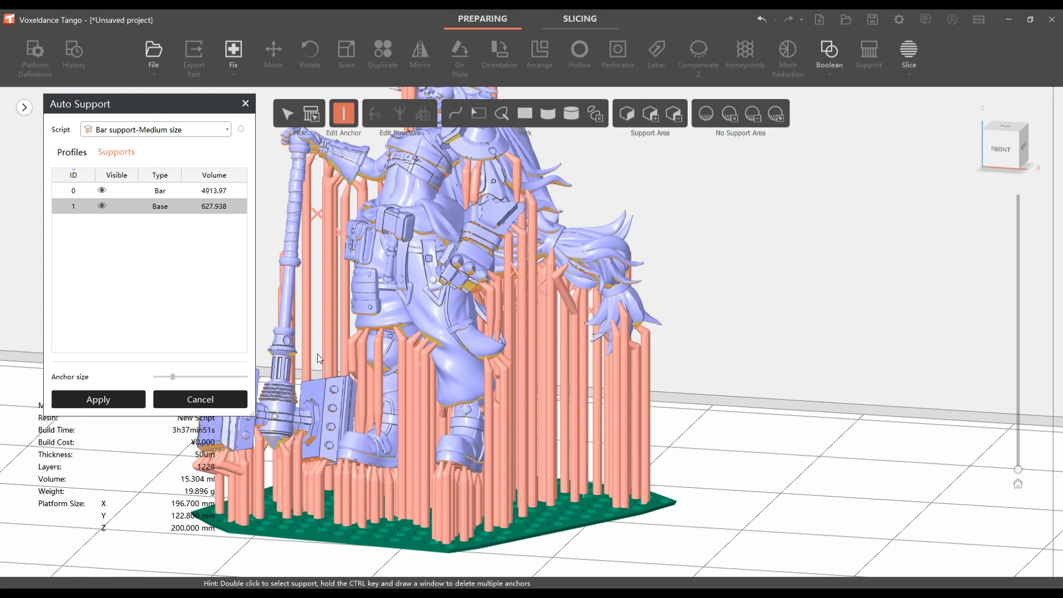
pyautogui.click(101, 209)
pyautogui.click(102, 207)
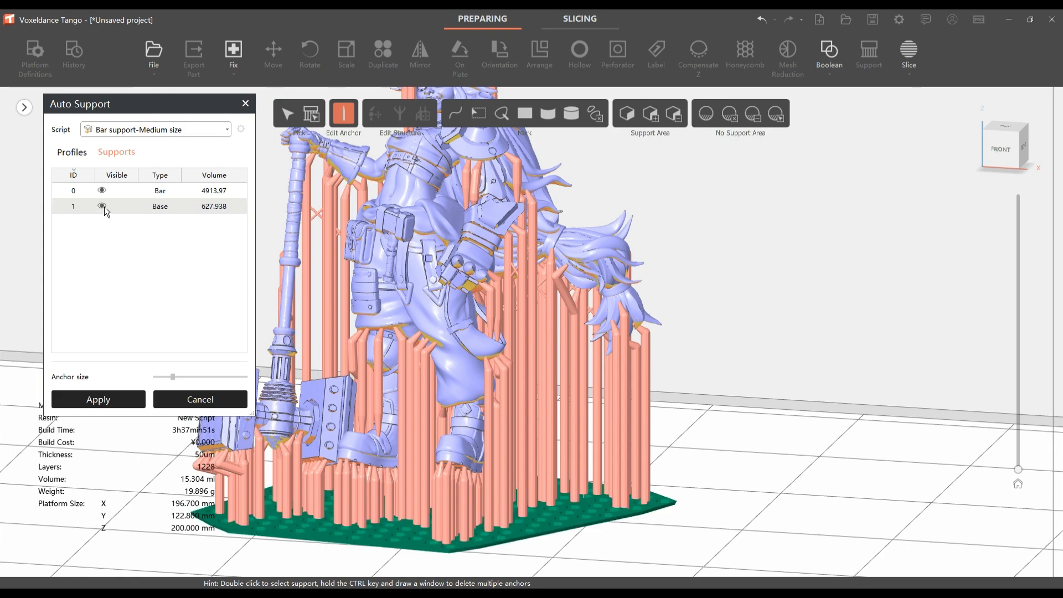
pyautogui.click(104, 207)
pyautogui.click(101, 192)
pyautogui.moveTo(442, 409); pyautogui.dragTo(301, 334, button='right')
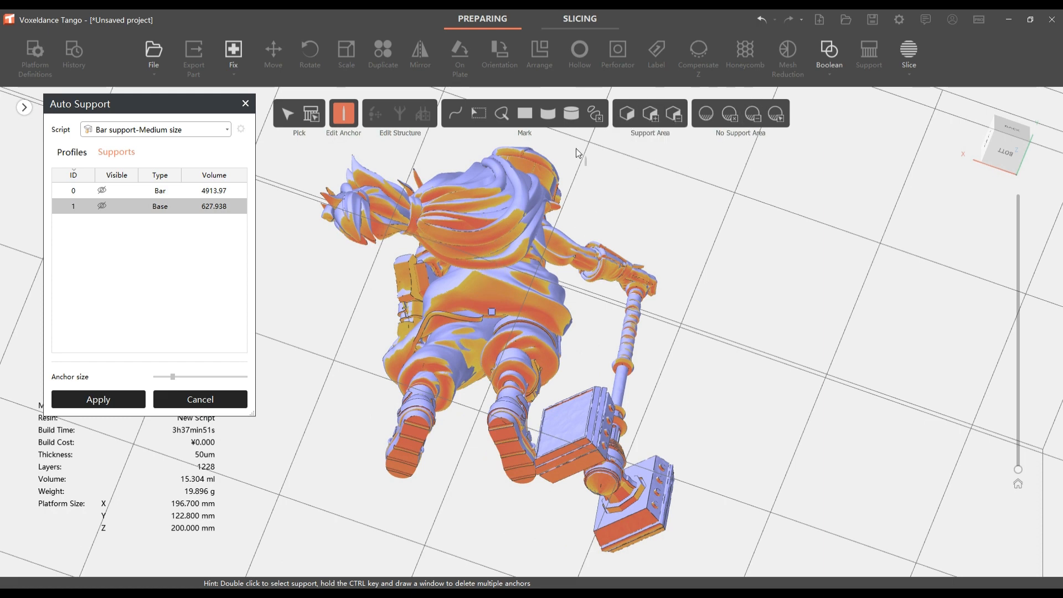
# Step: Mark the ponytail, back hair and upper back with a rectangular selection and add the marked region to the support area
pyautogui.click(474, 113)
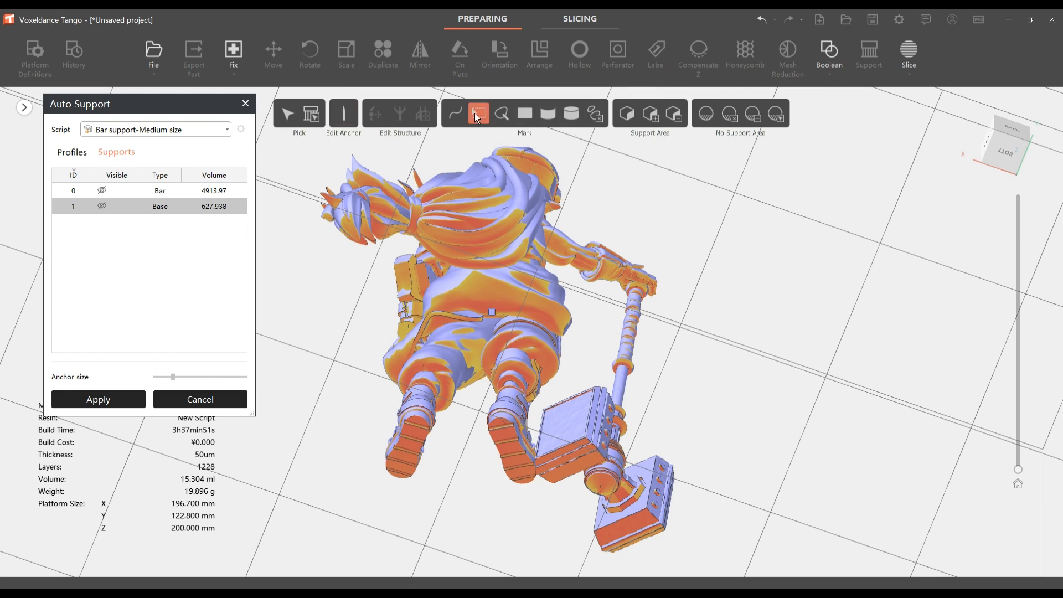
pyautogui.moveTo(328, 156); pyautogui.dragTo(598, 285)
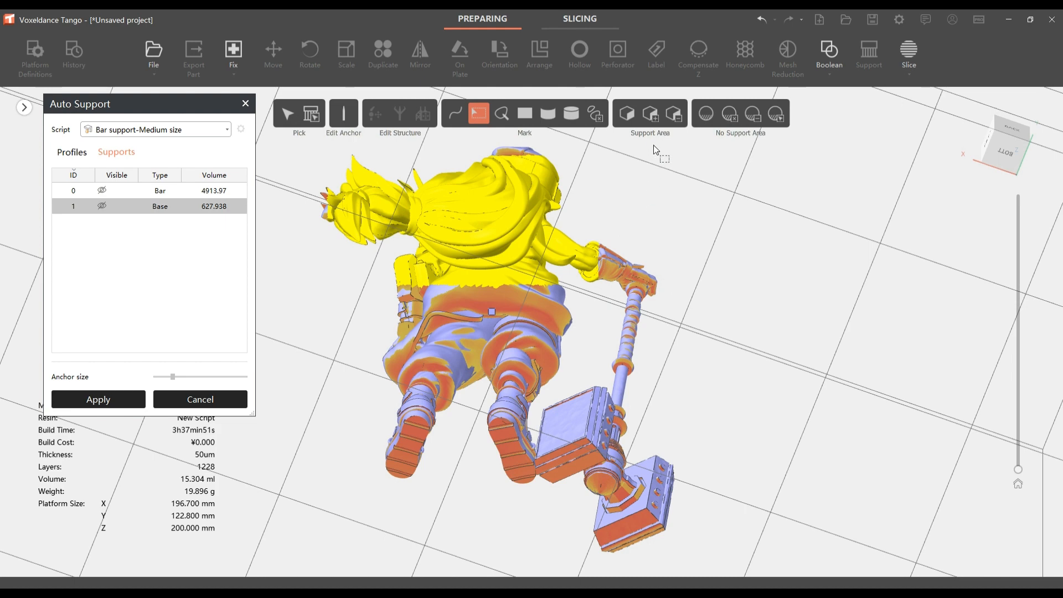
pyautogui.click(650, 114)
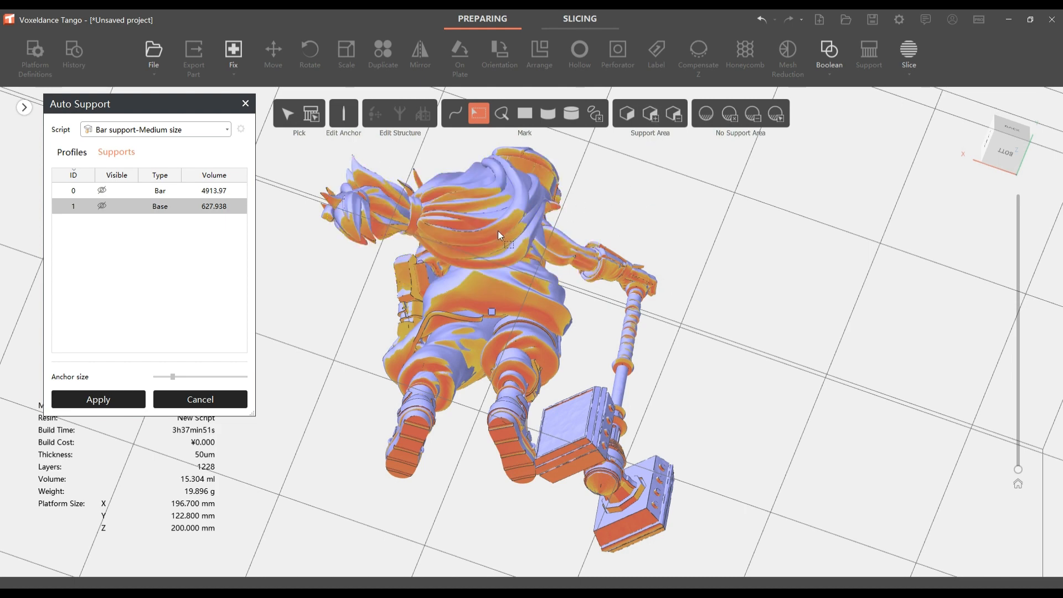
# Step: Place support anchors on the back hair beside the ponytail's tie and generate supports from them
pyautogui.moveTo(498, 256); pyautogui.dragTo(492, 234, button='right')
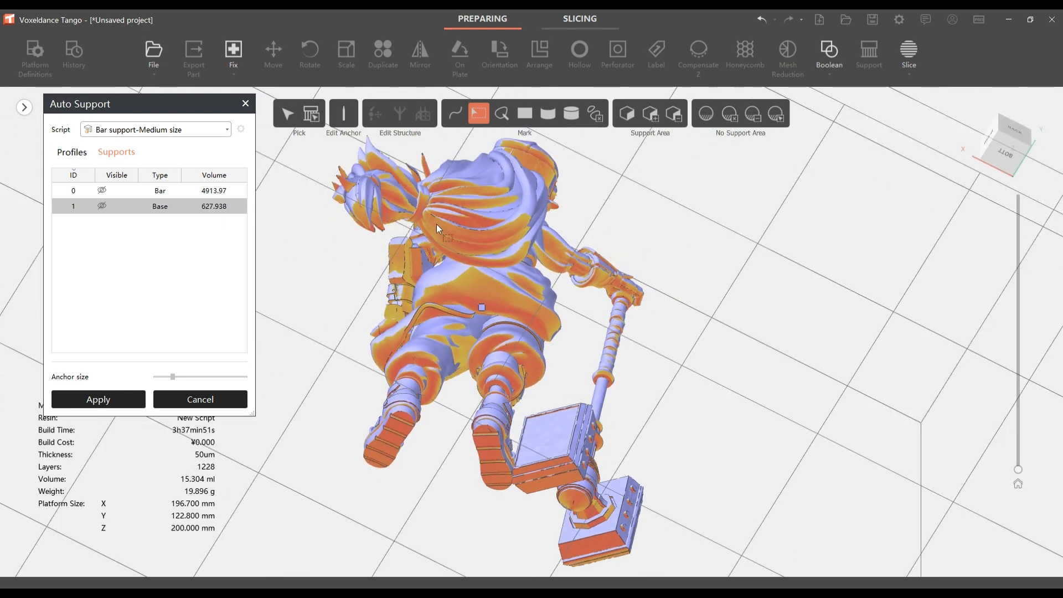
pyautogui.click(338, 113)
pyautogui.moveTo(421, 238); pyautogui.dragTo(450, 258, button='right')
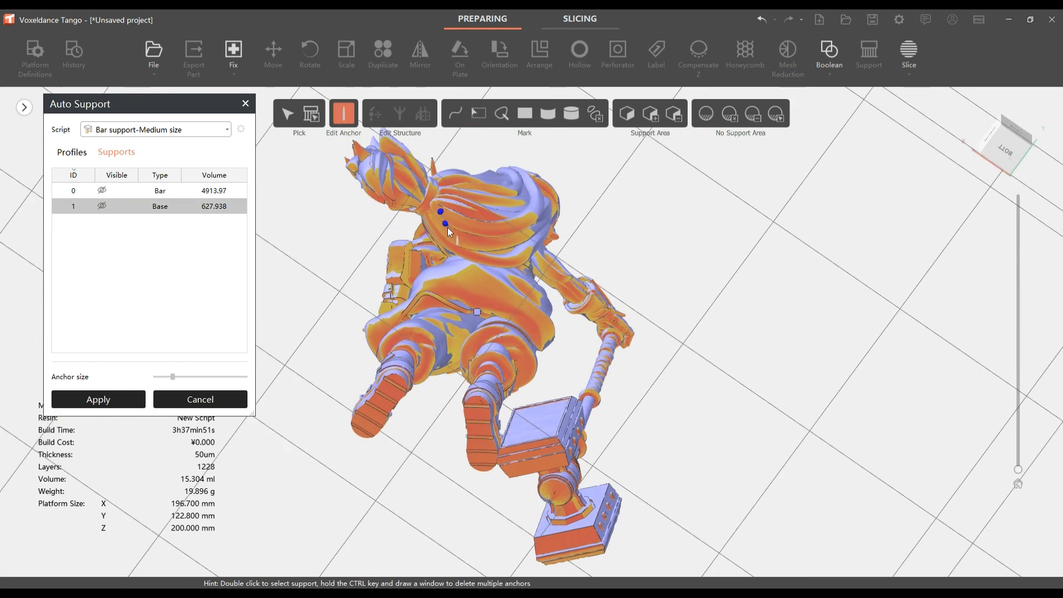
pyautogui.moveTo(435, 222); pyautogui.dragTo(458, 194)
pyautogui.click(115, 406)
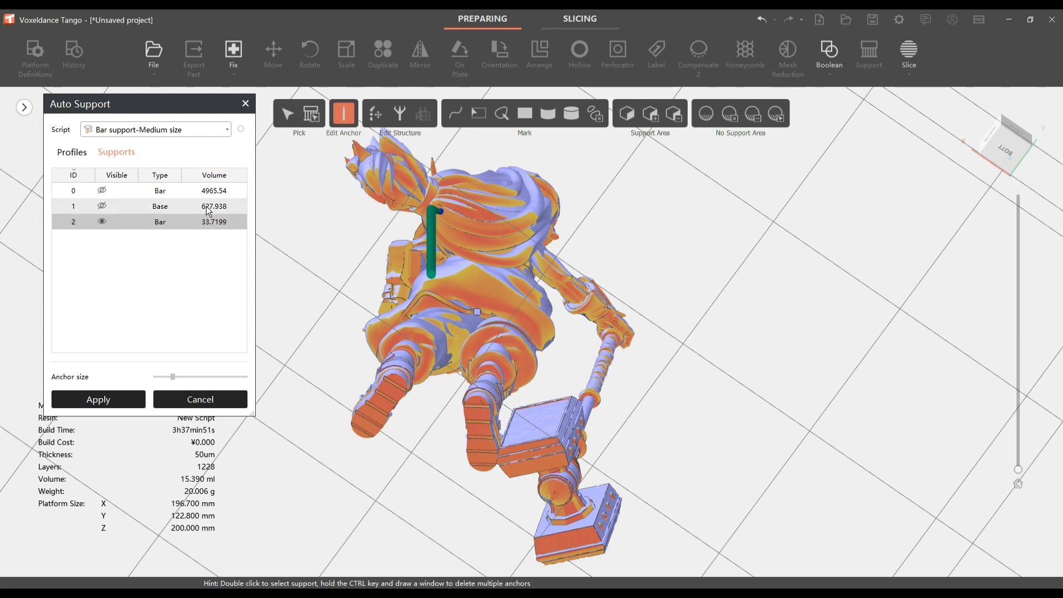
# Step: Show the figure's full set of bar supports and hide the separate bar support added on the back hair
pyautogui.click(102, 191)
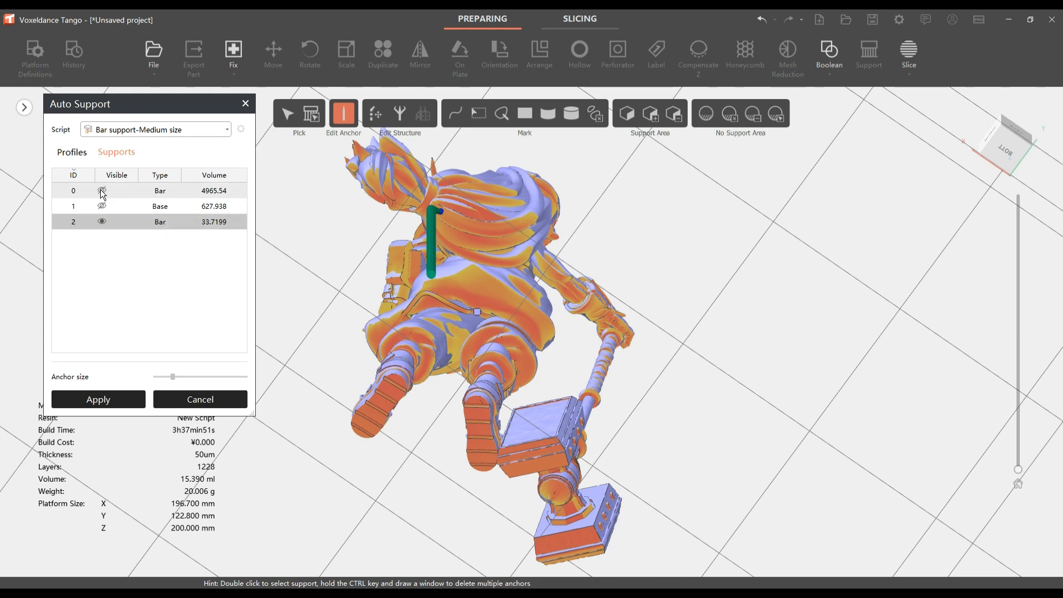
pyautogui.click(102, 221)
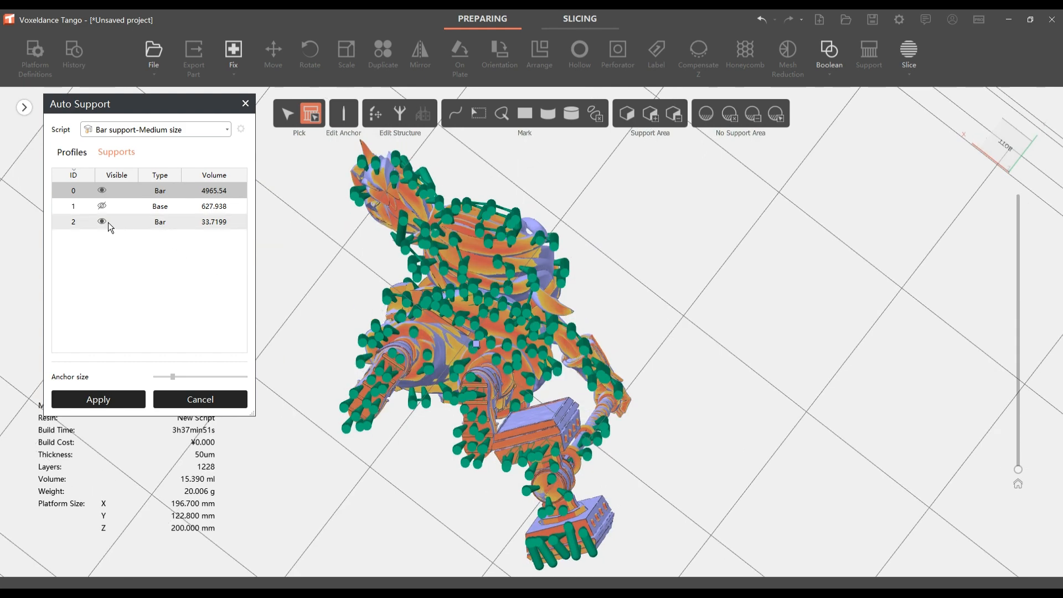
pyautogui.click(102, 222)
pyautogui.click(103, 222)
pyautogui.moveTo(466, 400); pyautogui.dragTo(423, 275, button='right')
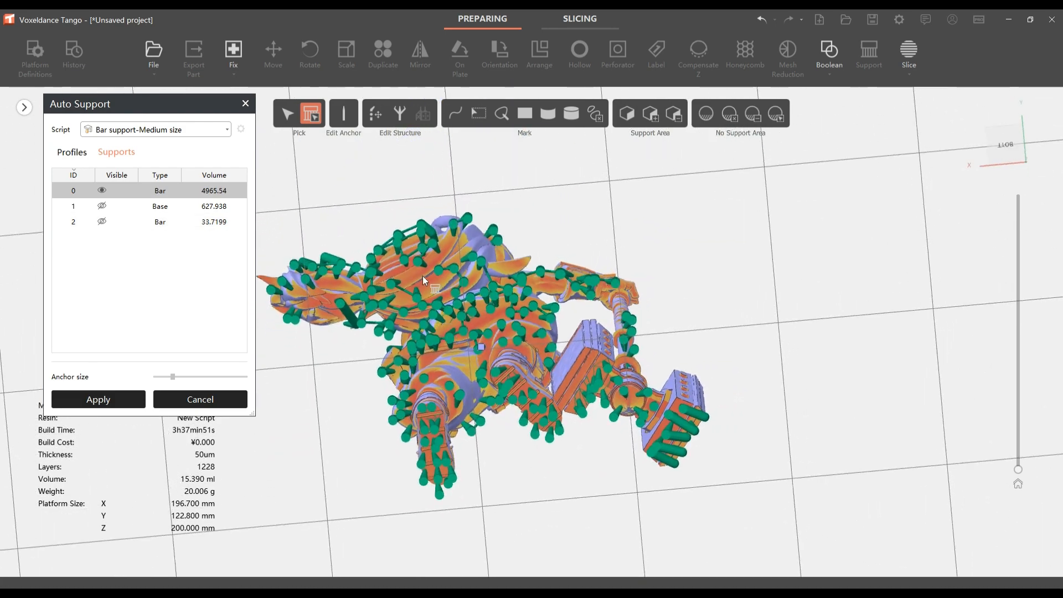
# Step: Regenerate the figure's main bar supports in anchor editing mode and close the Auto Support tool
pyautogui.click(343, 117)
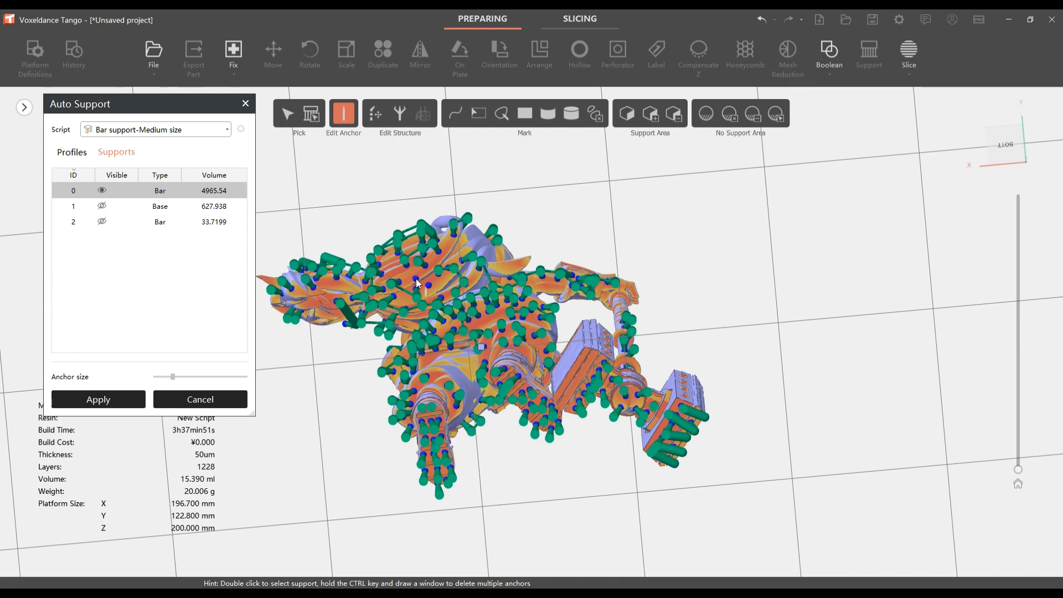
pyautogui.click(106, 399)
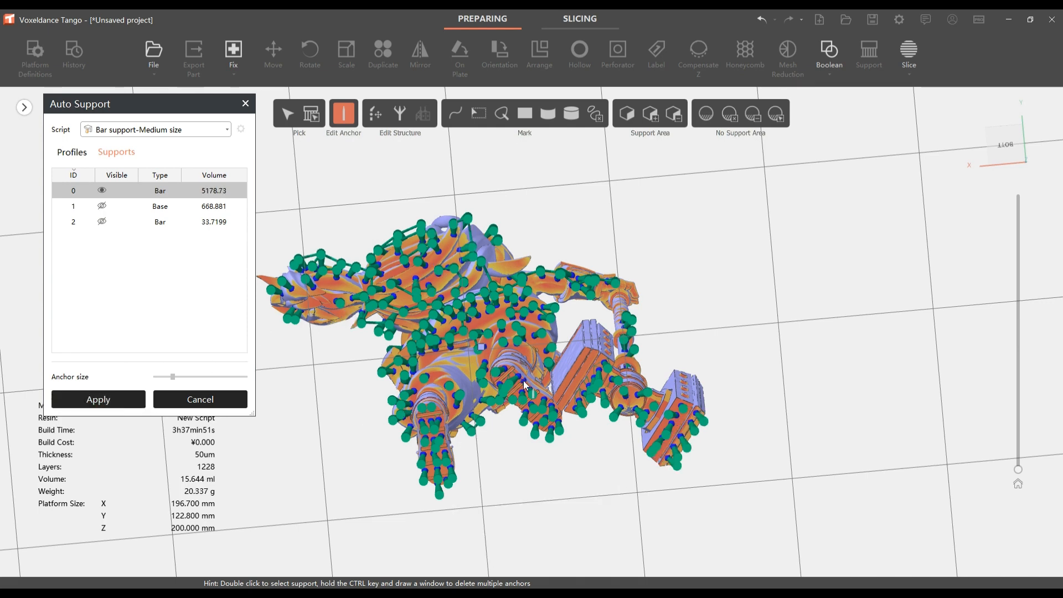
pyautogui.moveTo(821, 297); pyautogui.dragTo(633, 419, button='right')
pyautogui.scroll(-4, 740, 349)
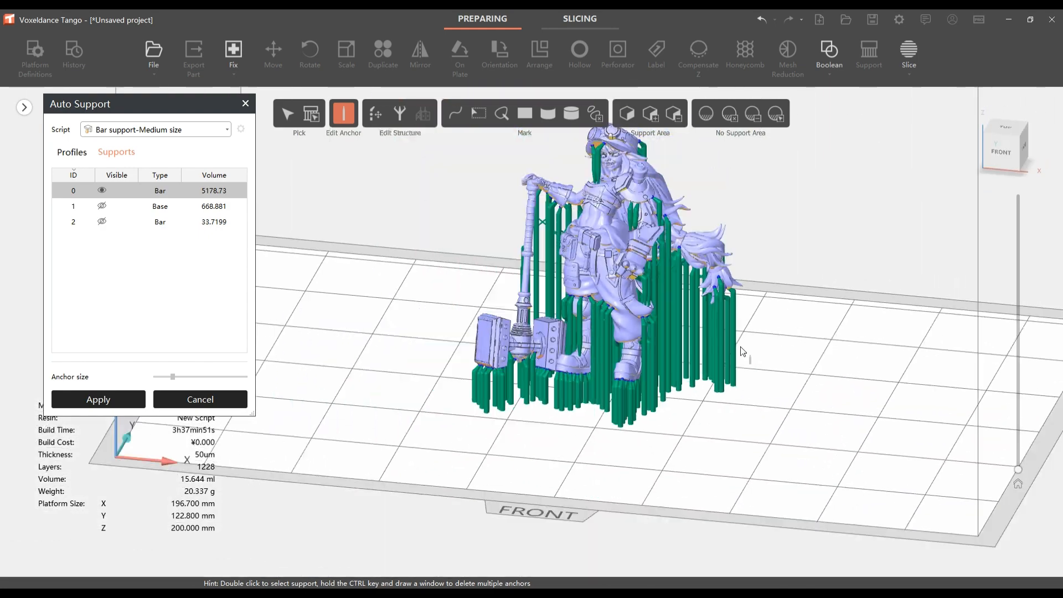
pyautogui.moveTo(733, 404); pyautogui.dragTo(662, 460, button='middle')
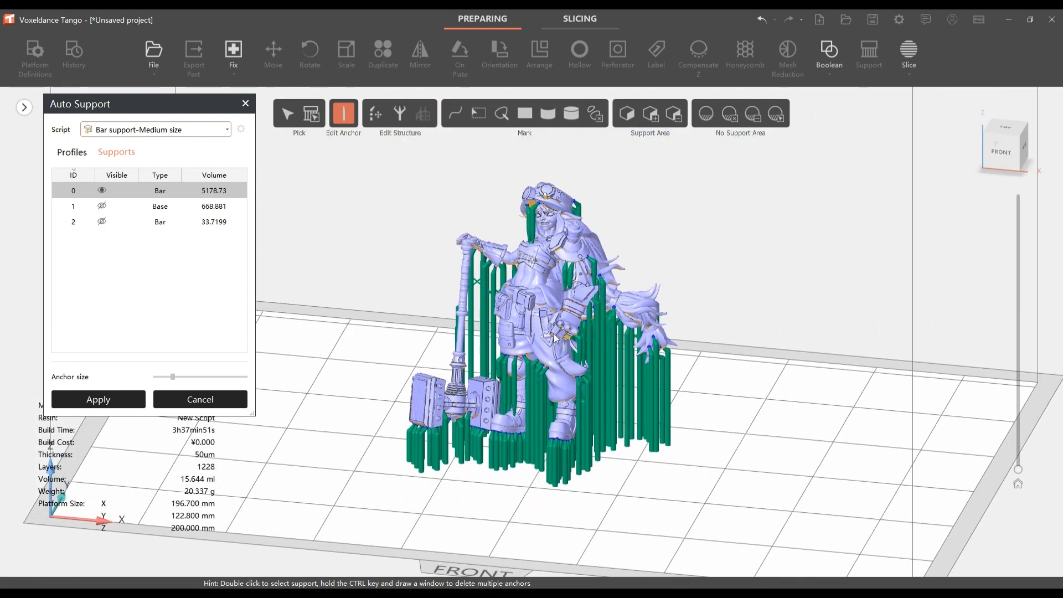
pyautogui.click(245, 104)
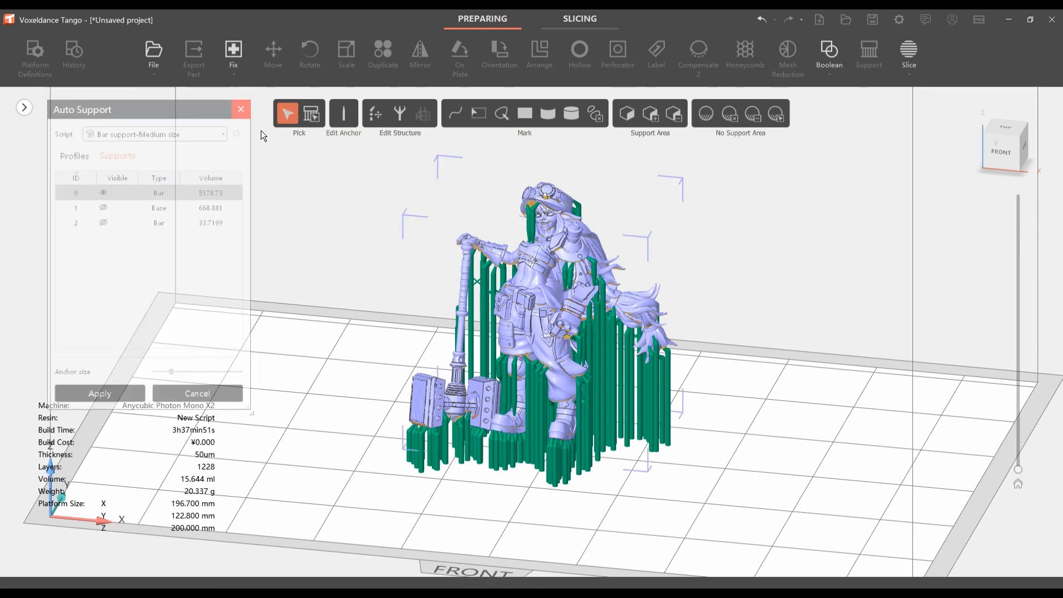